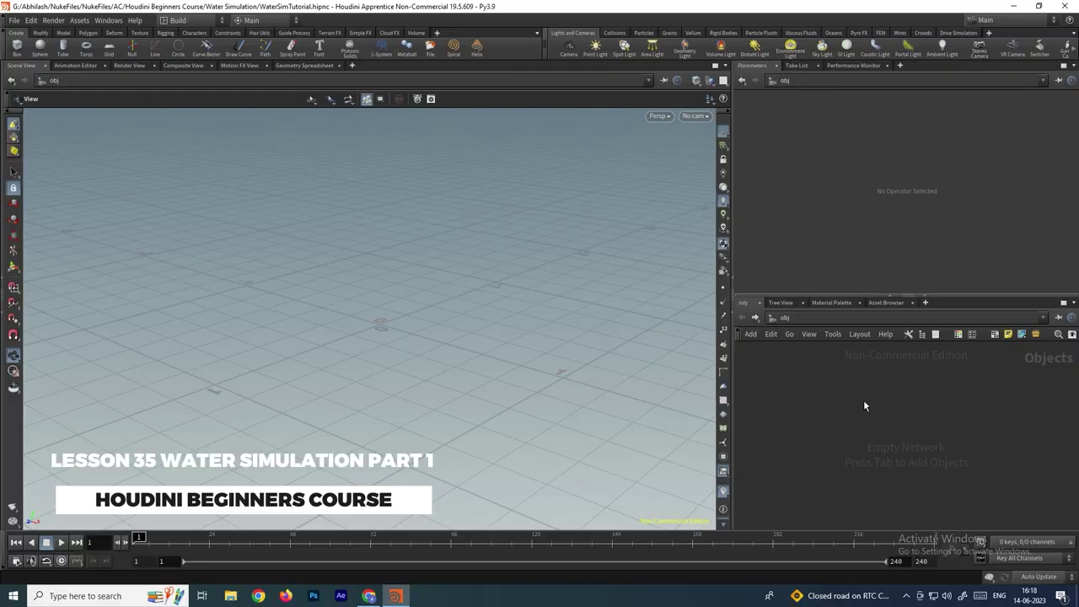
Create a Geometry object in the empty scene and enter its network
{"action": "key", "text": "Tab"}
{"action": "type", "text": "g"}
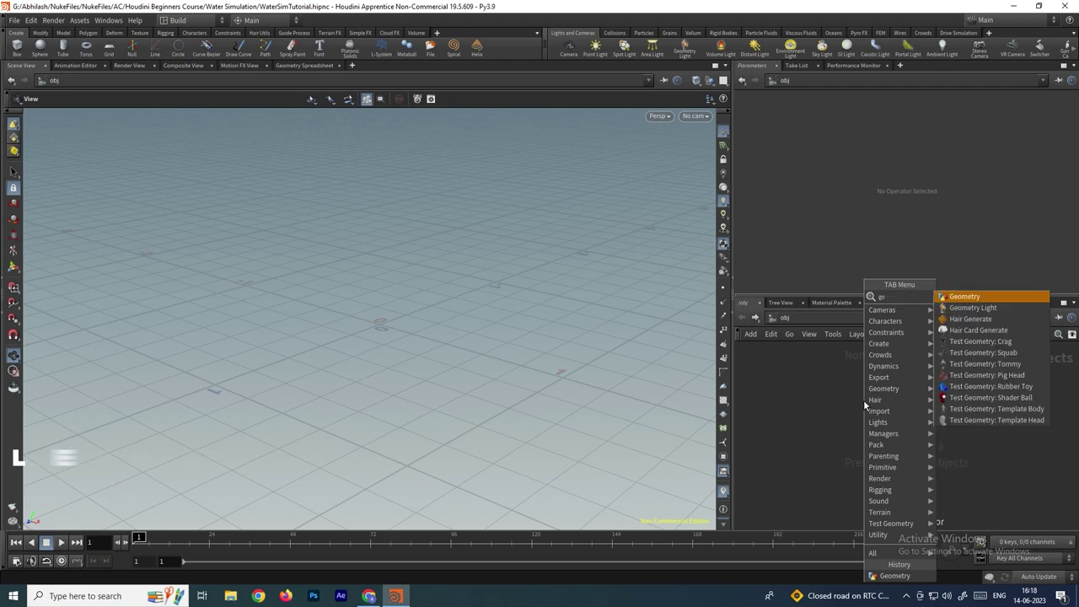
{"action": "key", "text": "Return"}
{"action": "left_click", "coordinate": [864, 400]}
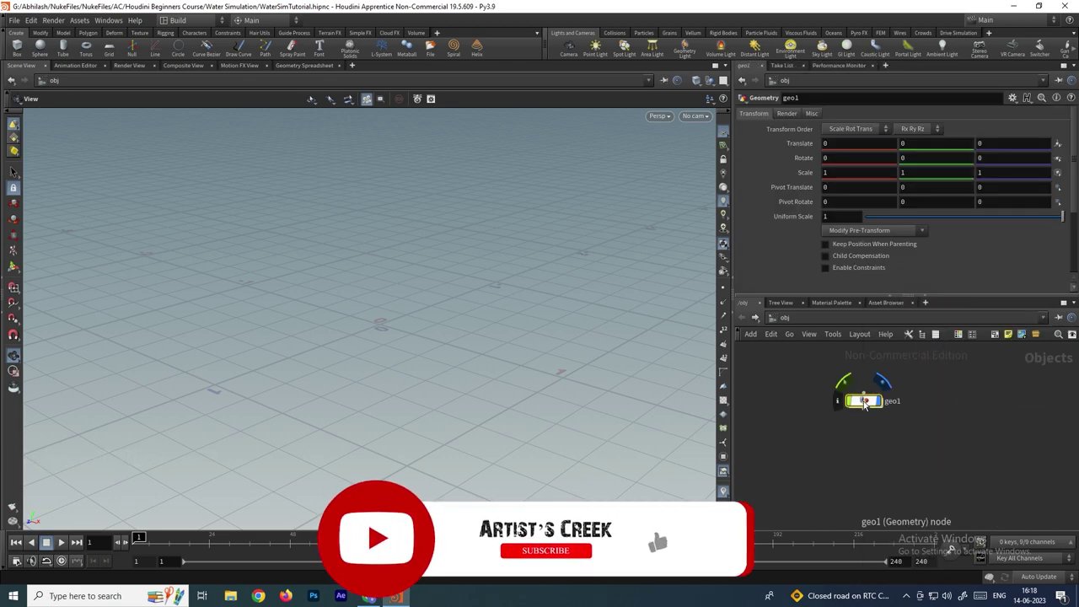
{"action": "double_click", "coordinate": [863, 402]}
Add a File node and load the bowl model from $HIP/BowlFBX.fbx
{"action": "key", "text": "Tab"}
{"action": "key", "text": "Return"}
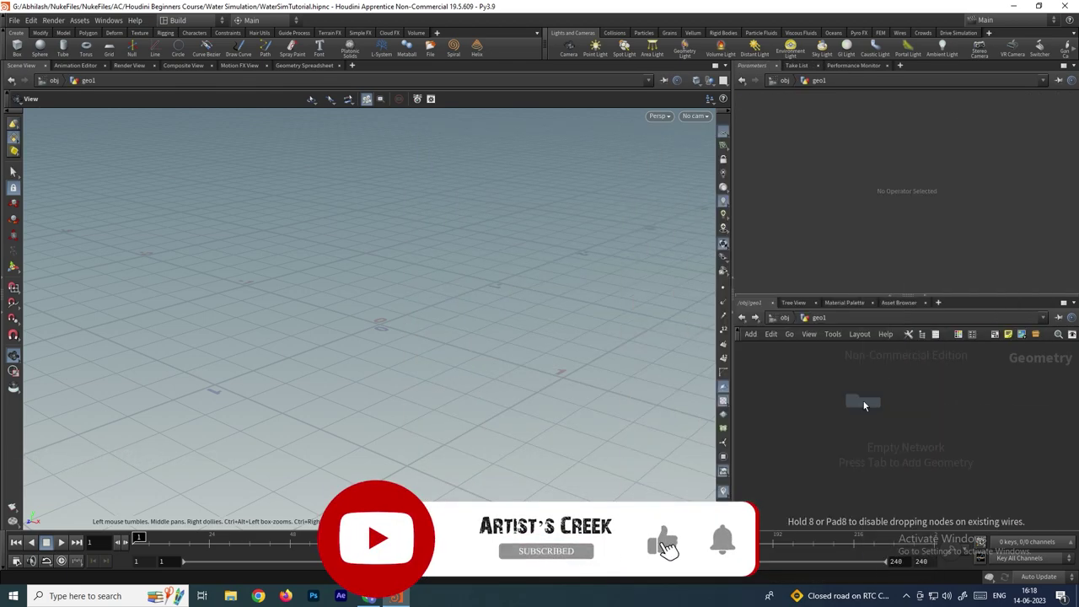
{"action": "left_click", "coordinate": [803, 386]}
{"action": "left_click_drag", "start_coordinate": [802, 385], "coordinate": [823, 401]}
{"action": "mouse_move", "coordinate": [824, 401]}
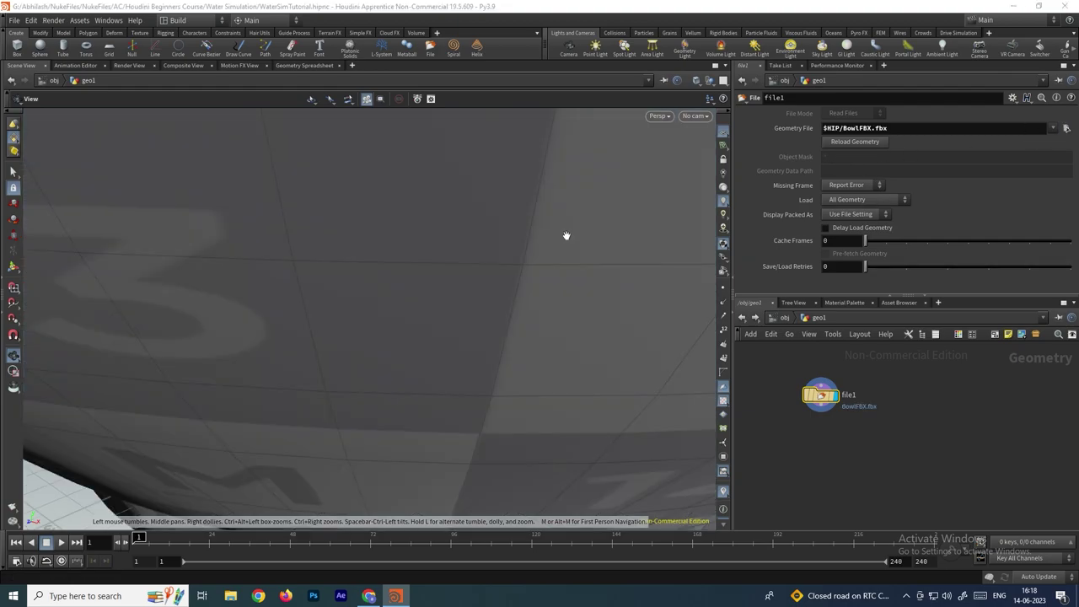
{"action": "scroll", "coordinate": [570, 234], "scroll_direction": "down", "scroll_amount": 5}
{"action": "left_click_drag", "start_coordinate": [587, 200], "coordinate": [501, 316]}
{"action": "scroll", "coordinate": [553, 269], "scroll_direction": "down", "scroll_amount": 3}
{"action": "scroll", "coordinate": [557, 255], "scroll_direction": "down", "scroll_amount": 4}
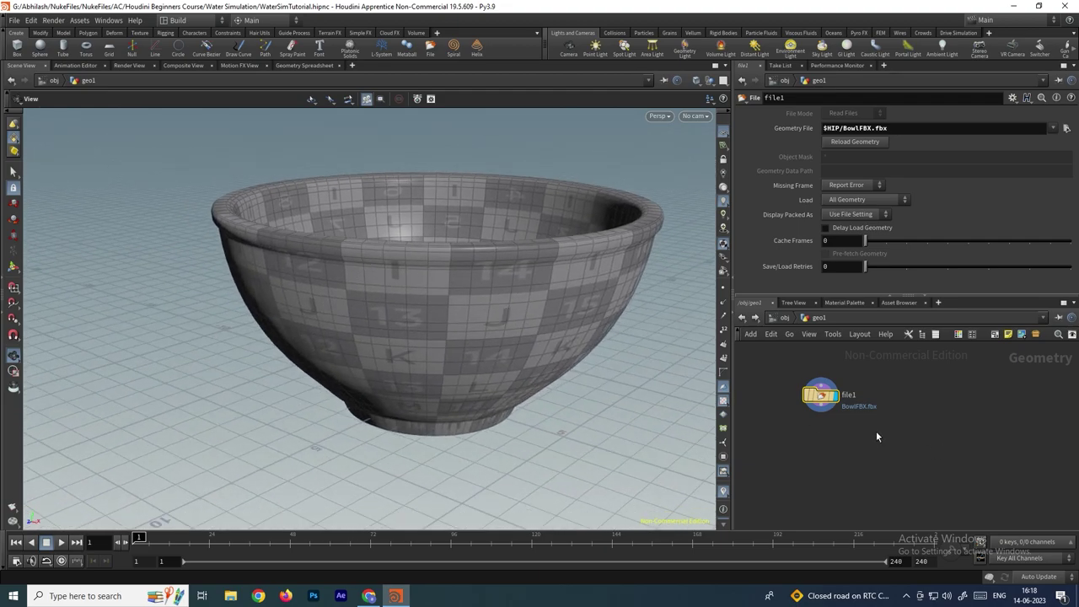
Add a Match Size node fed by the bowl's File node and display its output
{"action": "key", "text": "Tab"}
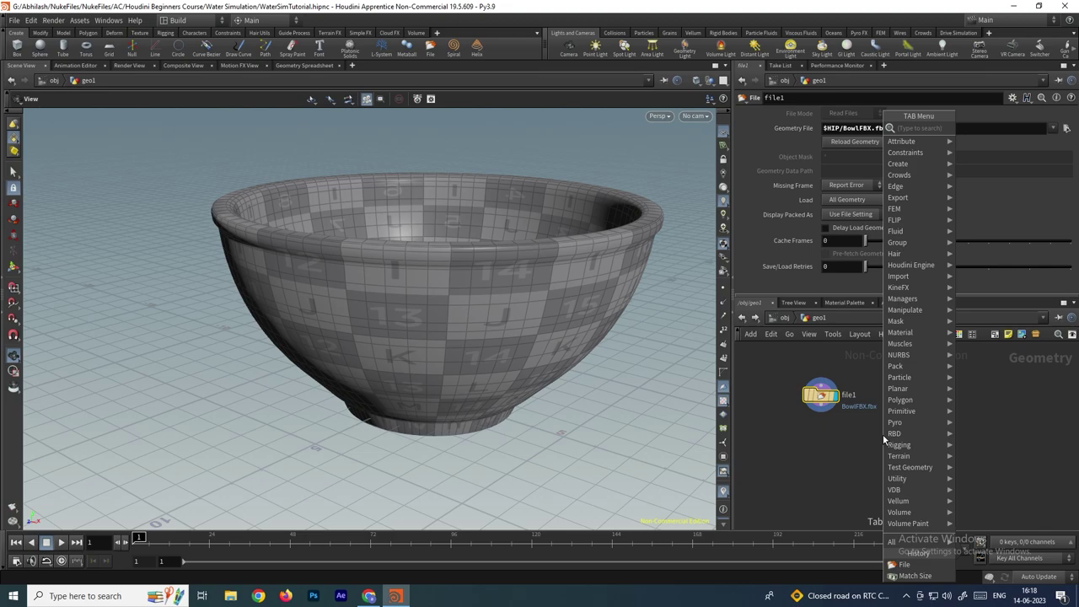
{"action": "type", "text": "matc"}
{"action": "key", "text": "Return"}
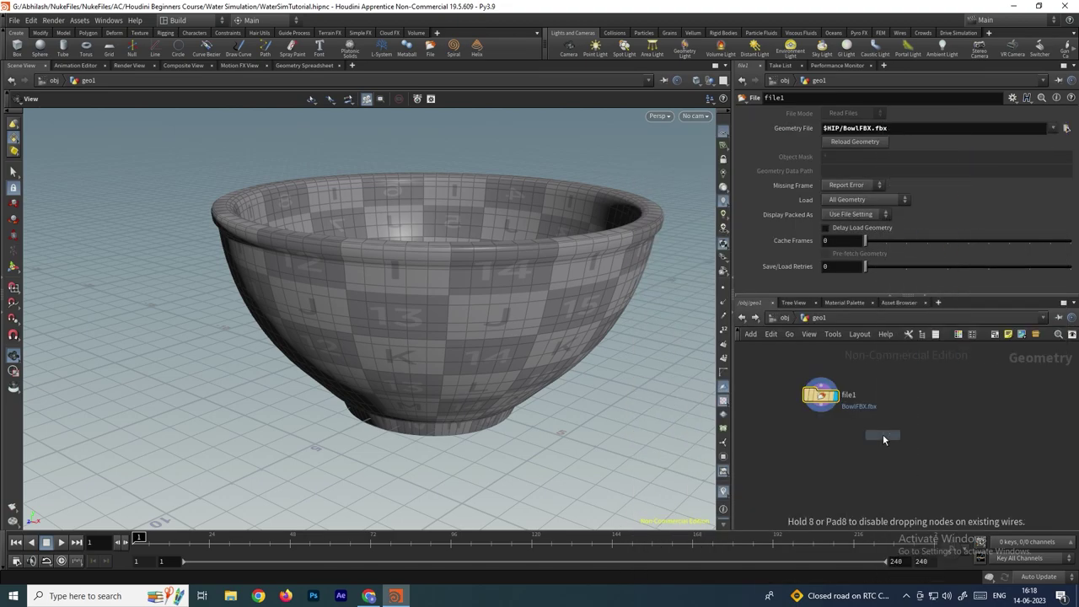
{"action": "left_click", "coordinate": [829, 448]}
{"action": "mouse_move", "coordinate": [829, 456]}
{"action": "key", "text": "r"}
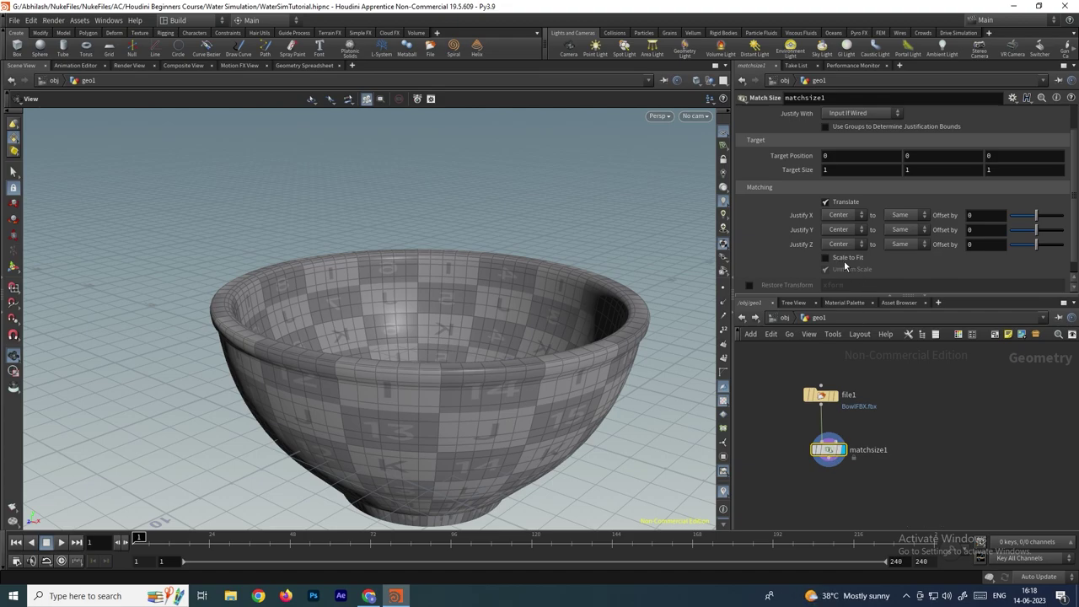
Enable Scale to Fit on the Match Size node and set the target size to 5 on all axes
{"action": "left_click", "coordinate": [828, 257]}
{"action": "scroll", "coordinate": [421, 405], "scroll_direction": "up", "scroll_amount": 3}
{"action": "scroll", "coordinate": [434, 381], "scroll_direction": "up", "scroll_amount": 6}
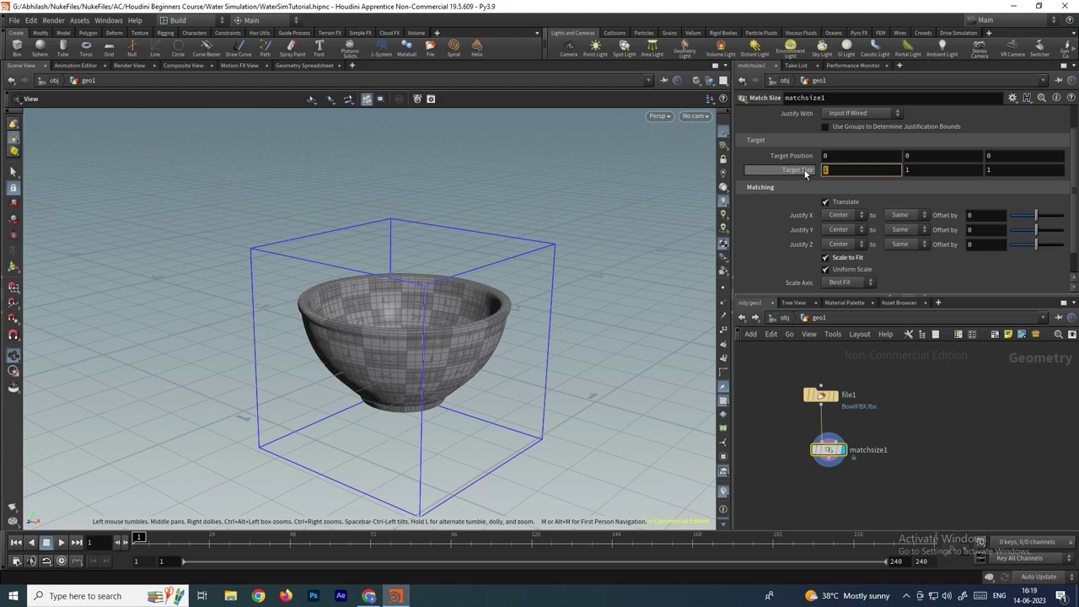
{"action": "middle_click_drag", "start_coordinate": [806, 173], "coordinate": [805, 173]}
{"action": "scroll", "coordinate": [506, 269], "scroll_direction": "down", "scroll_amount": 10}
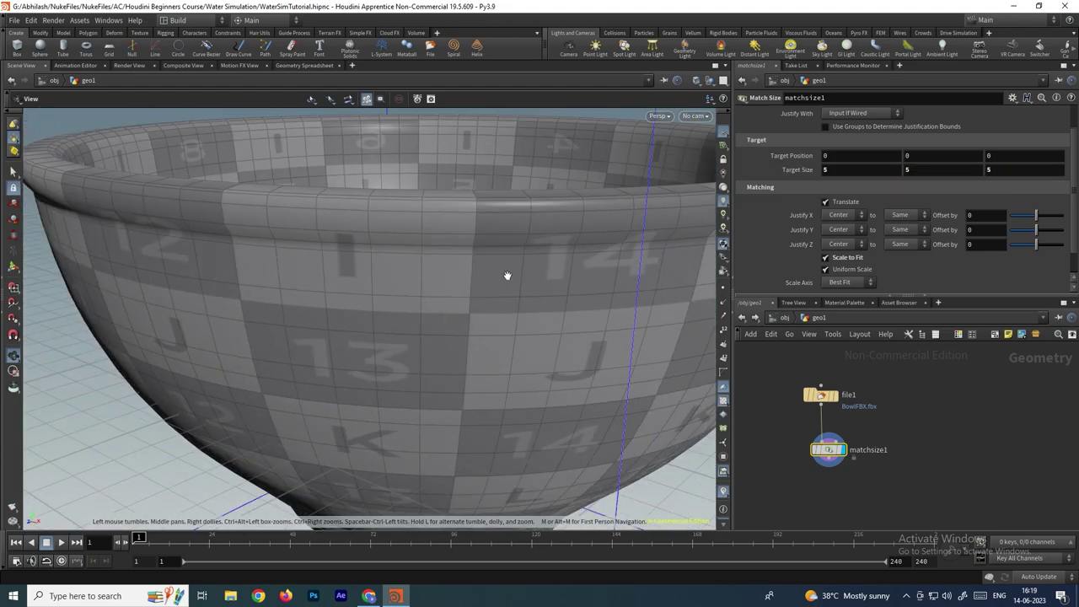
{"action": "scroll", "coordinate": [525, 284], "scroll_direction": "down", "scroll_amount": 10}
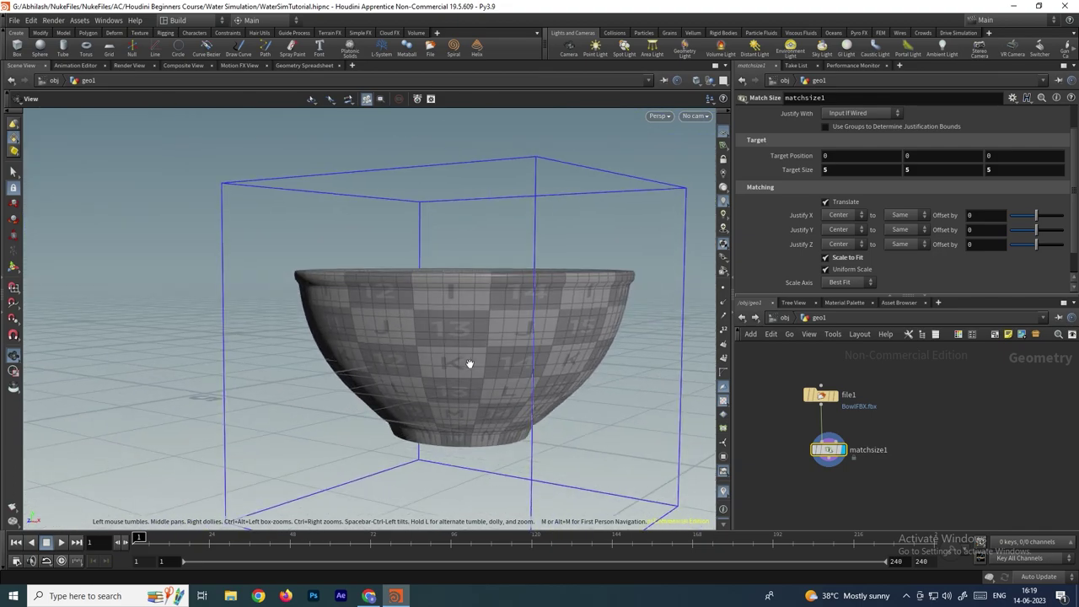
{"action": "left_click_drag", "start_coordinate": [478, 325], "coordinate": [270, 368]}
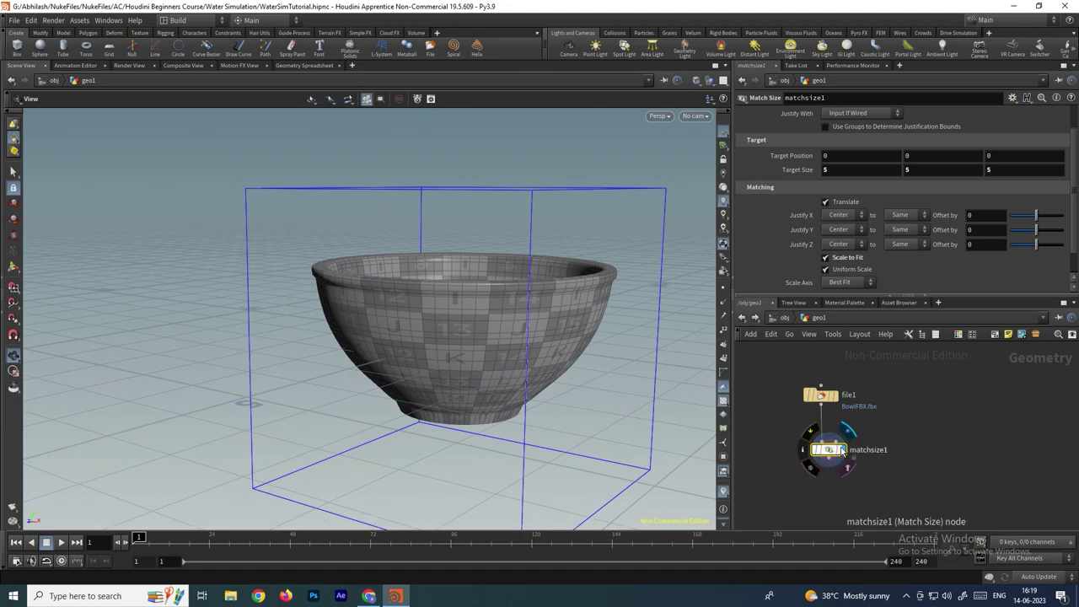
Set the bowl's target position to 1.3 in Y and shift its two nodes aside to free space in the network
{"action": "middle_click_drag", "start_coordinate": [924, 154], "coordinate": [997, 156]}
{"action": "left_click_drag", "start_coordinate": [531, 286], "coordinate": [540, 363]}
{"action": "left_click_drag", "start_coordinate": [789, 362], "coordinate": [917, 451]}
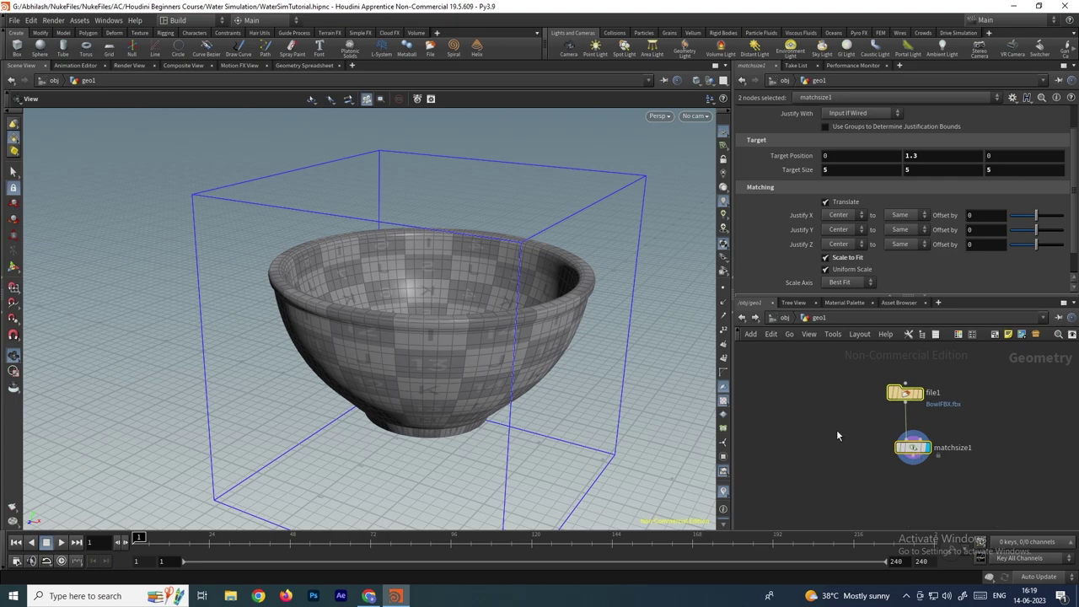
{"action": "left_click", "coordinate": [822, 400]}
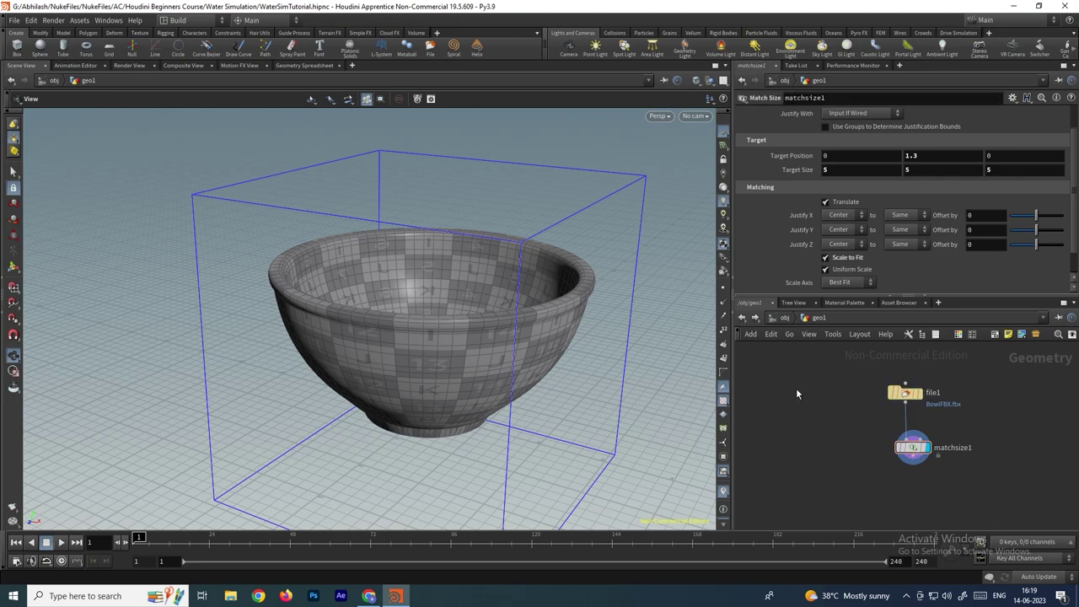
Add a Sphere node beside the bowl's File node
{"action": "key", "text": "Tab"}
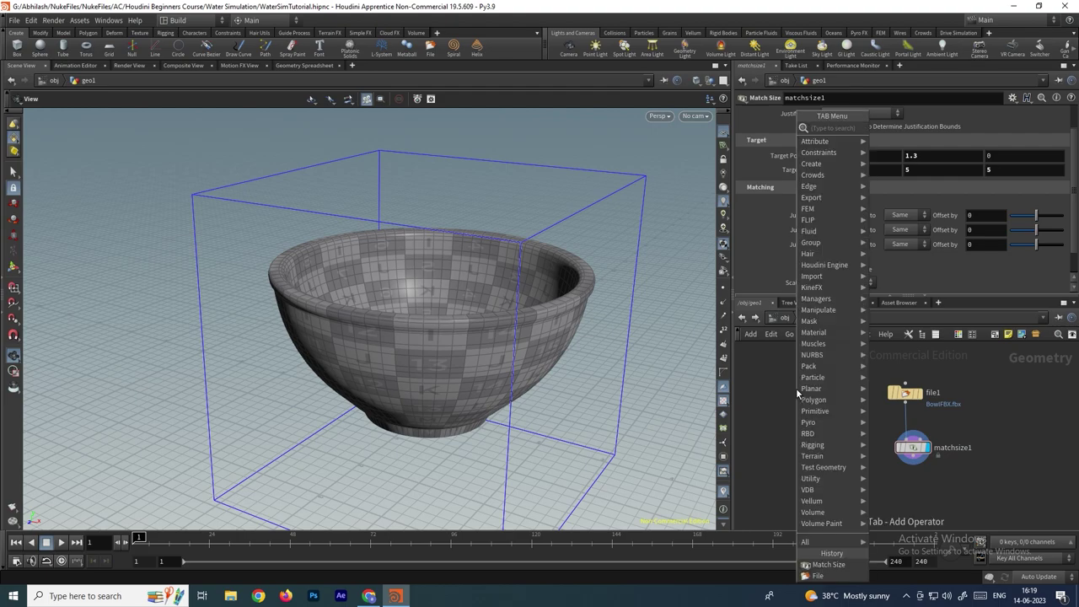
{"action": "type", "text": "sphere"}
{"action": "key", "text": "Return"}
{"action": "left_click", "coordinate": [810, 390]}
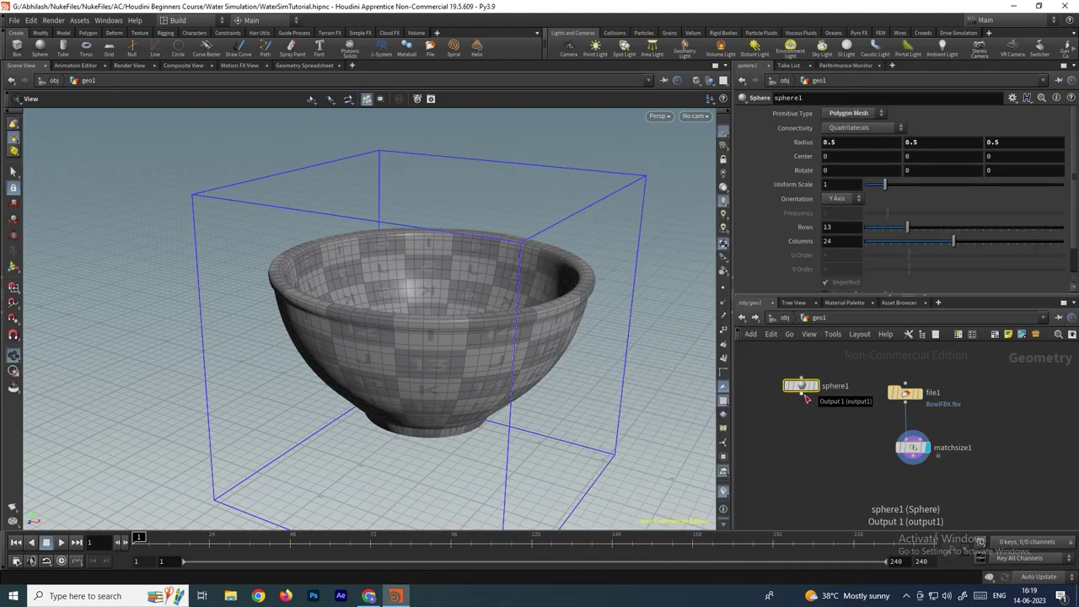
Show the sphere as a template, save the scene, and raise the sphere above the bowl with centre Y 6.9
{"action": "left_click", "coordinate": [814, 390]}
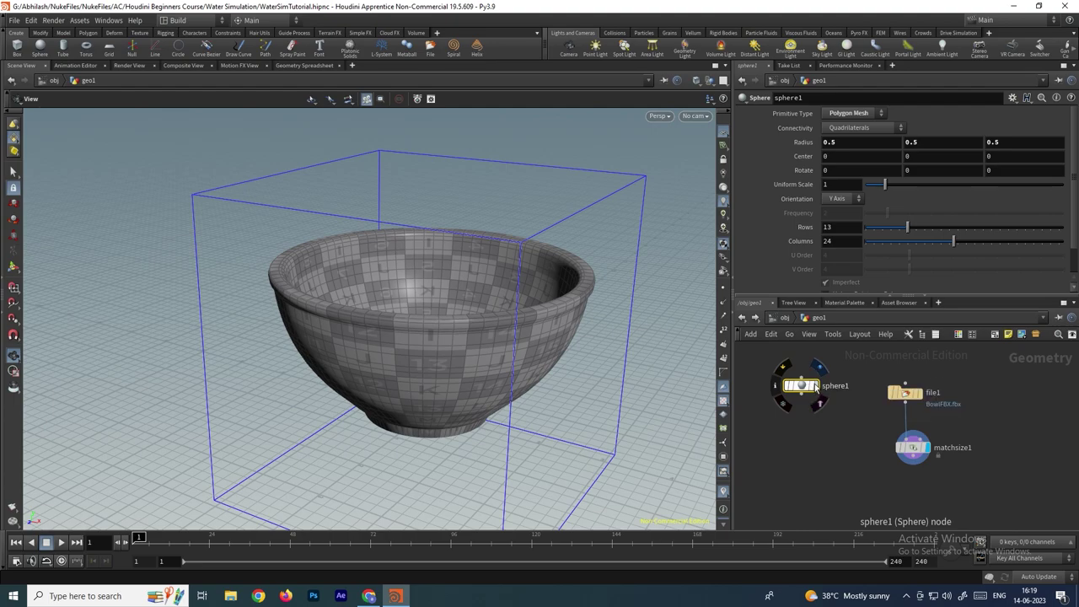
{"action": "key", "text": "ctrl+s"}
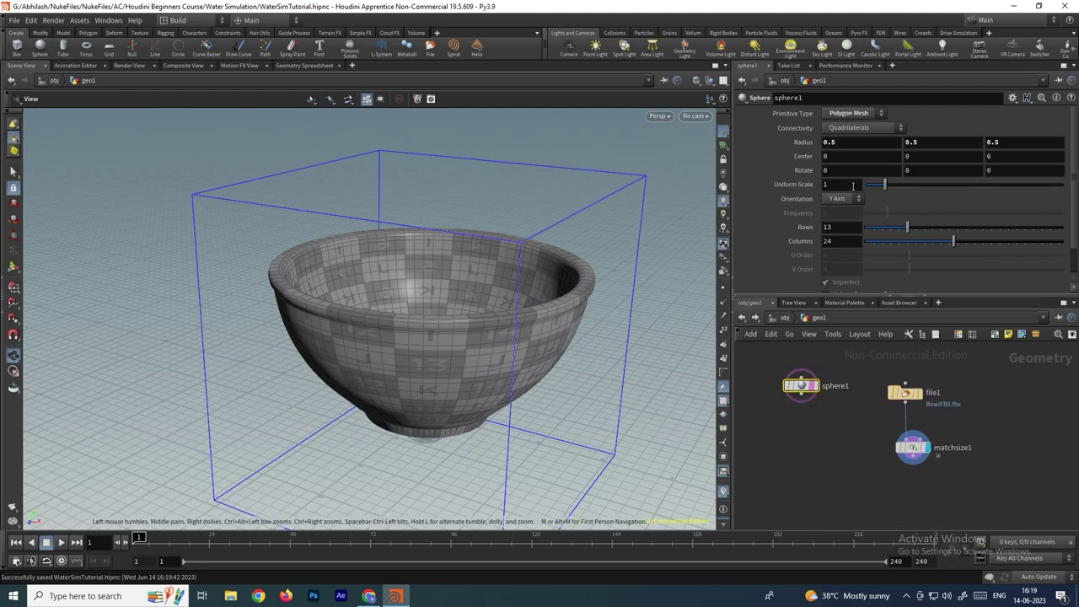
{"action": "middle_click_drag", "start_coordinate": [917, 158], "coordinate": [978, 156]}
{"action": "scroll", "coordinate": [457, 222], "scroll_direction": "down", "scroll_amount": 5}
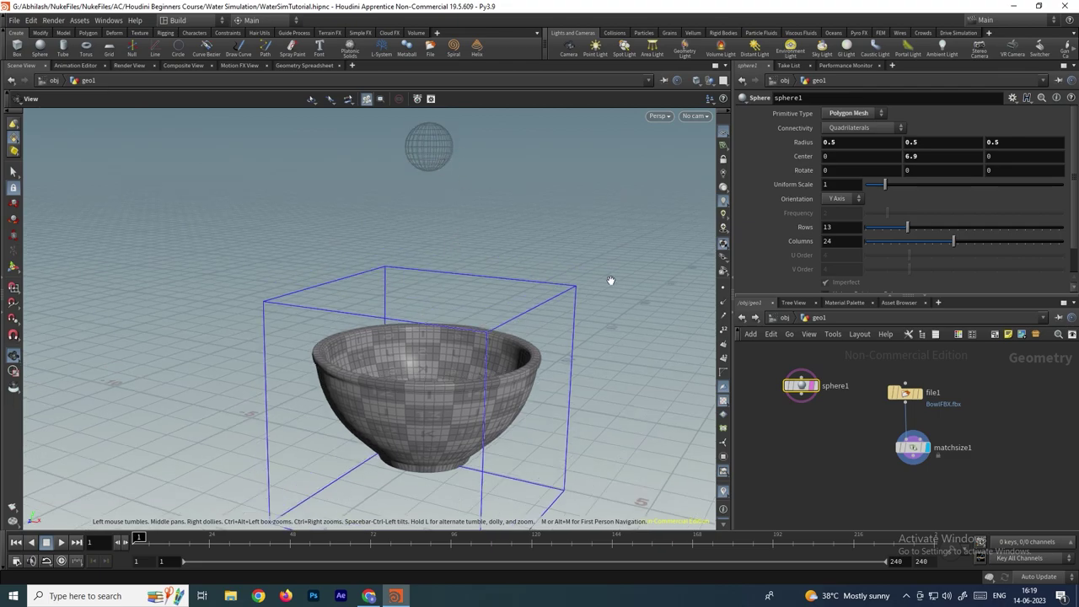
Add a Points from Volume node fed by the sphere and display its points
{"action": "mouse_move", "coordinate": [807, 390]}
{"action": "key", "text": "Tab"}
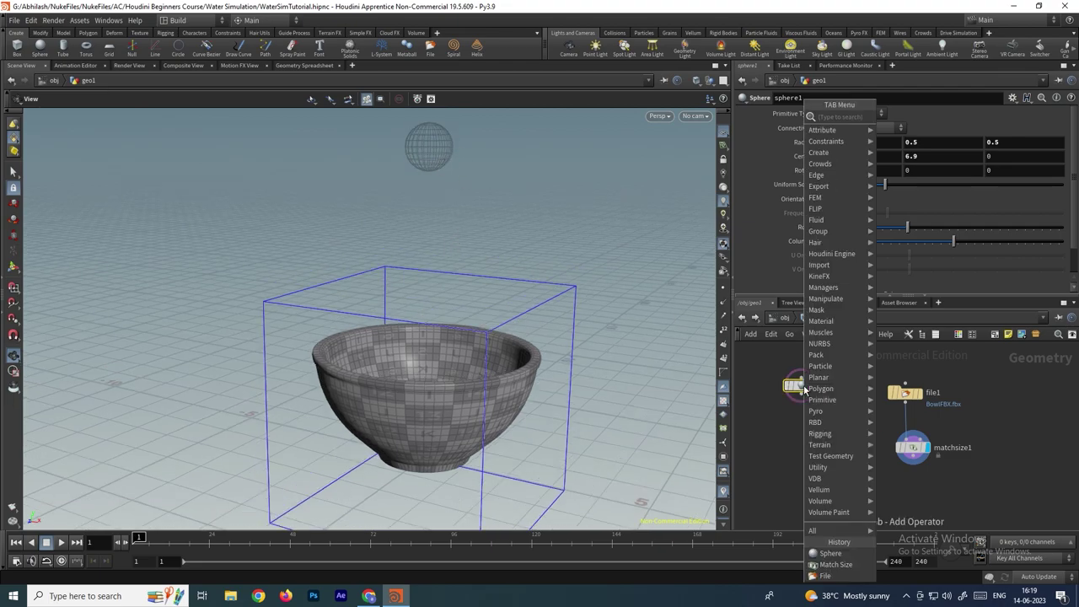
{"action": "type", "text": "point"}
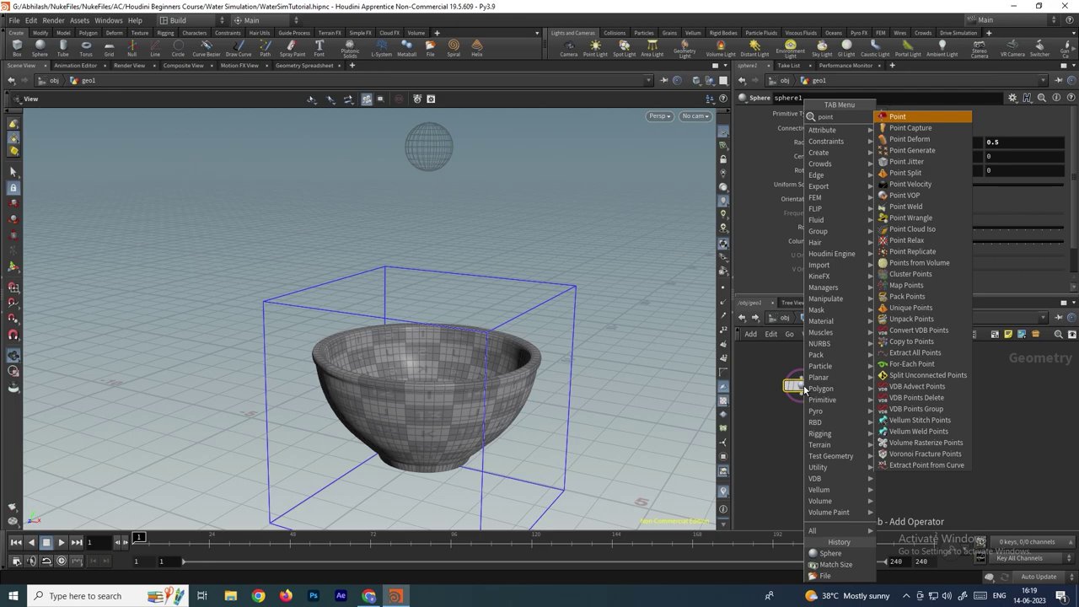
{"action": "key", "text": "Down"}
{"action": "key", "text": "Down"}
{"action": "key", "text": "Down"}
{"action": "key", "text": "Down"}
{"action": "key", "text": "Down"}
{"action": "key", "text": "Down"}
{"action": "key", "text": "Down"}
{"action": "key", "text": "Down"}
{"action": "key", "text": "Down"}
{"action": "key", "text": "Down"}
{"action": "key", "text": "Down"}
{"action": "key", "text": "Down"}
{"action": "key", "text": "Down"}
{"action": "key", "text": "Down"}
{"action": "key", "text": "Up"}
{"action": "key", "text": "Return"}
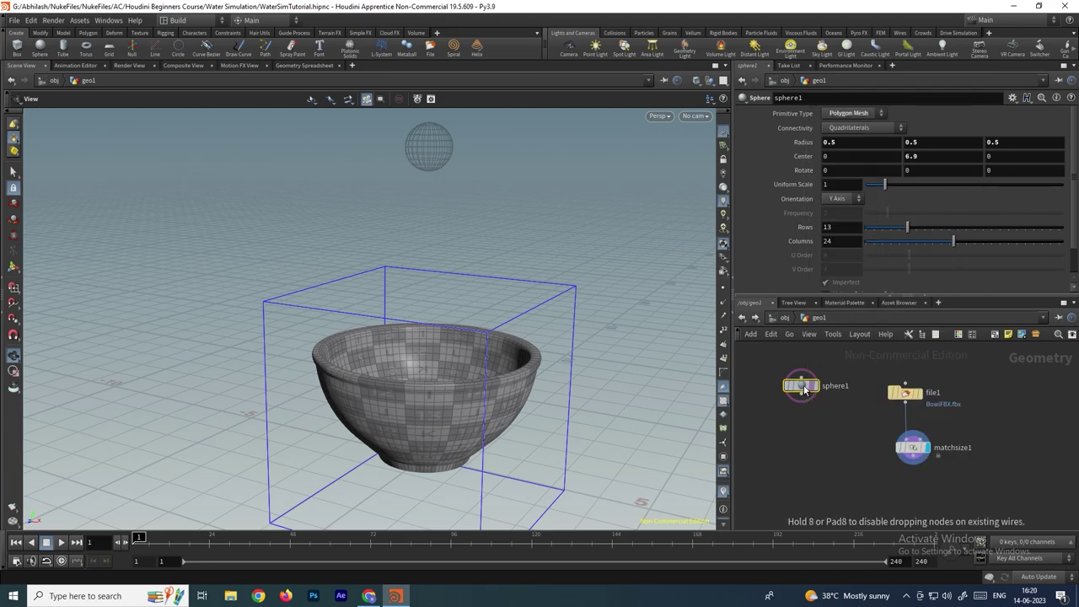
{"action": "left_click", "coordinate": [804, 442]}
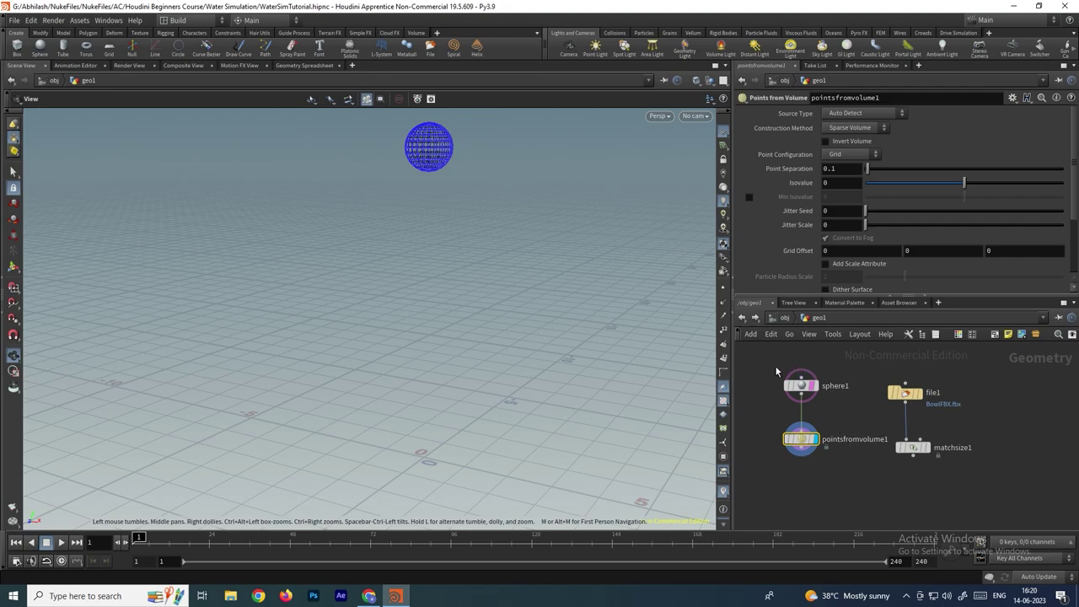
Add a Null after the Points from Volume node and rename it Flipparticles
{"action": "left_click_drag", "start_coordinate": [776, 372], "coordinate": [844, 485]}
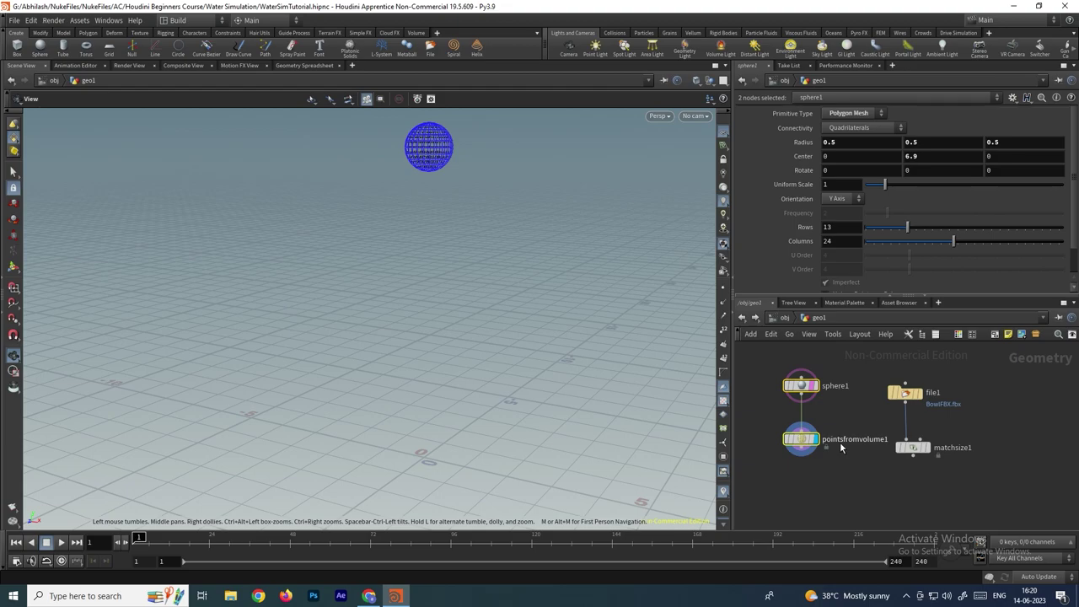
{"action": "left_click", "coordinate": [826, 475]}
{"action": "left_click_drag", "start_coordinate": [801, 455], "coordinate": [802, 489]}
{"action": "type", "text": "null"}
{"action": "key", "text": "Return"}
{"action": "left_click", "coordinate": [802, 490]}
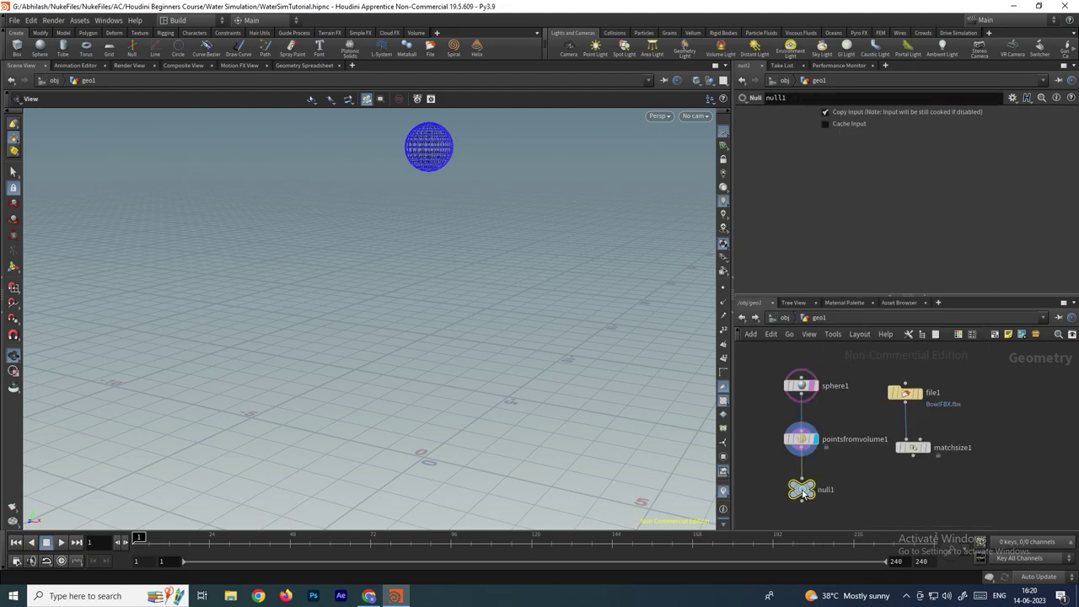
{"action": "double_click", "coordinate": [825, 490]}
{"action": "type", "text": "Flipparticles"}
{"action": "key", "text": "Return"}
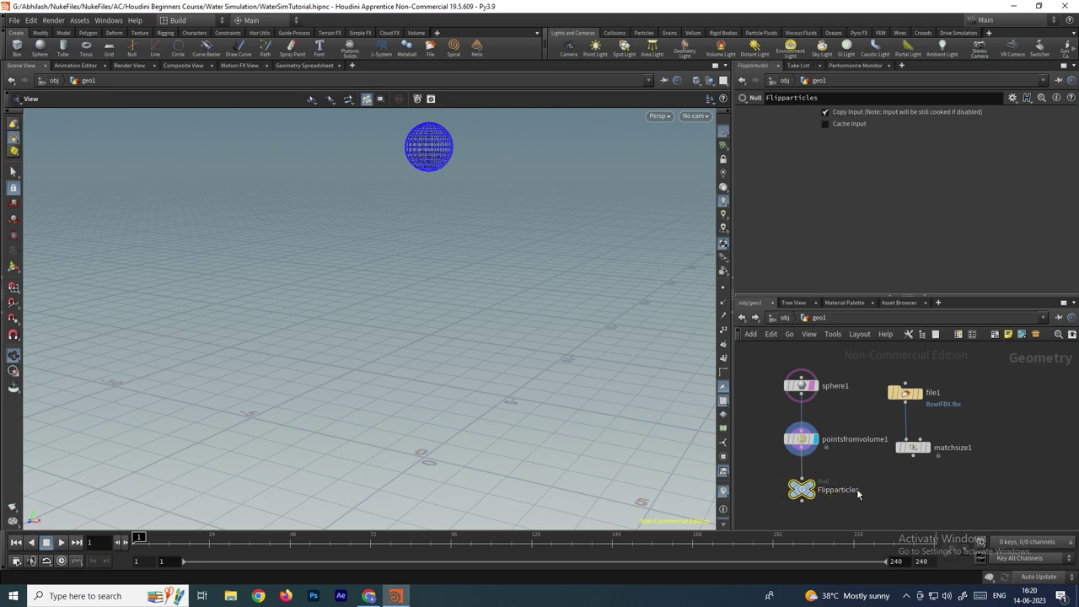
Add a Null after the Match Size node, rename it Bowl_Col, and save the scene
{"action": "left_click", "coordinate": [914, 456]}
{"action": "key", "text": "Tab"}
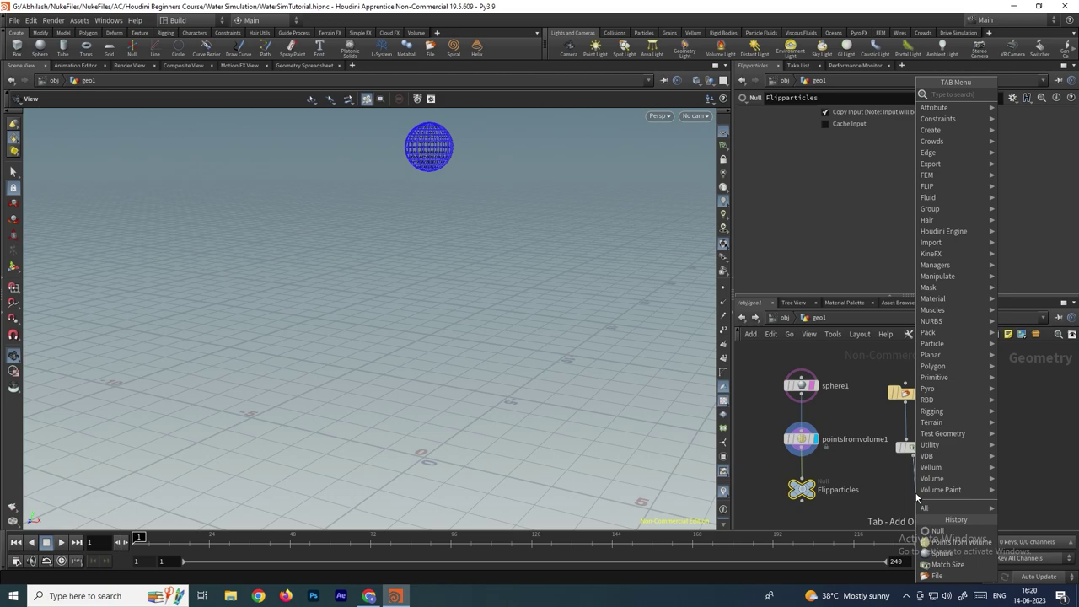
{"action": "left_click", "coordinate": [937, 530]}
{"action": "left_click", "coordinate": [917, 495]}
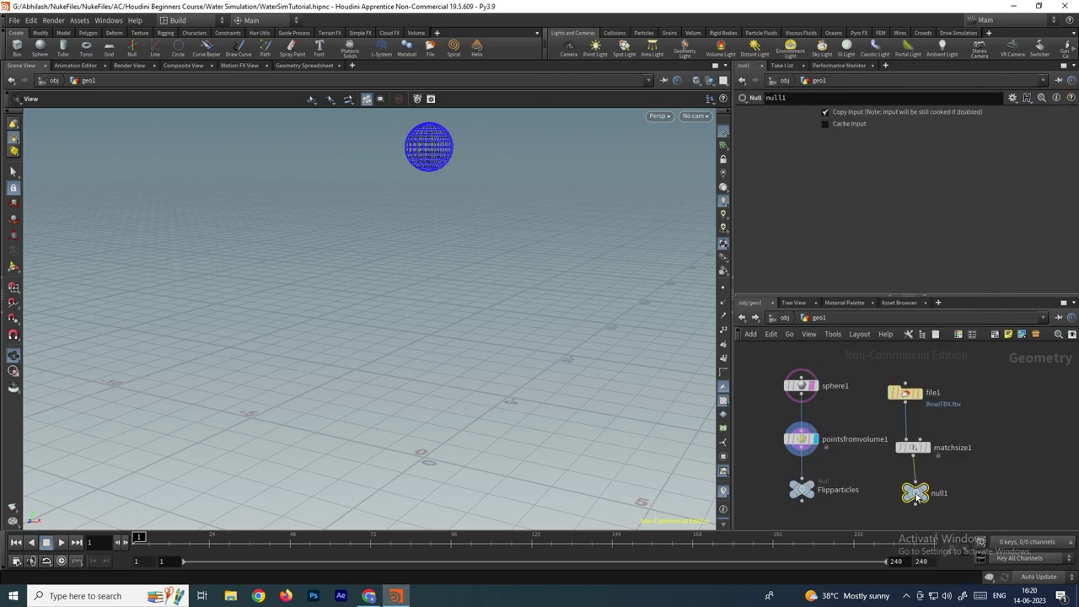
{"action": "double_click", "coordinate": [940, 493]}
{"action": "type", "text": "Bowl_Col"}
{"action": "key", "text": "Return"}
{"action": "key", "text": "ctrl+s"}
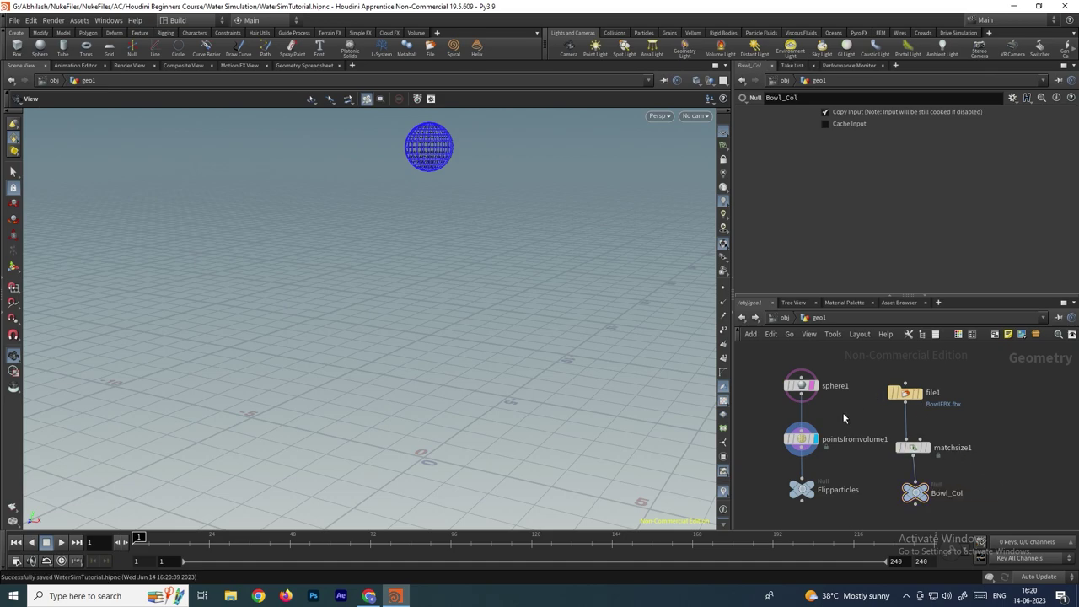
Return to the object level and add a DOP Network below the geometry object
{"action": "middle_click_drag", "start_coordinate": [845, 419], "coordinate": [876, 415]}
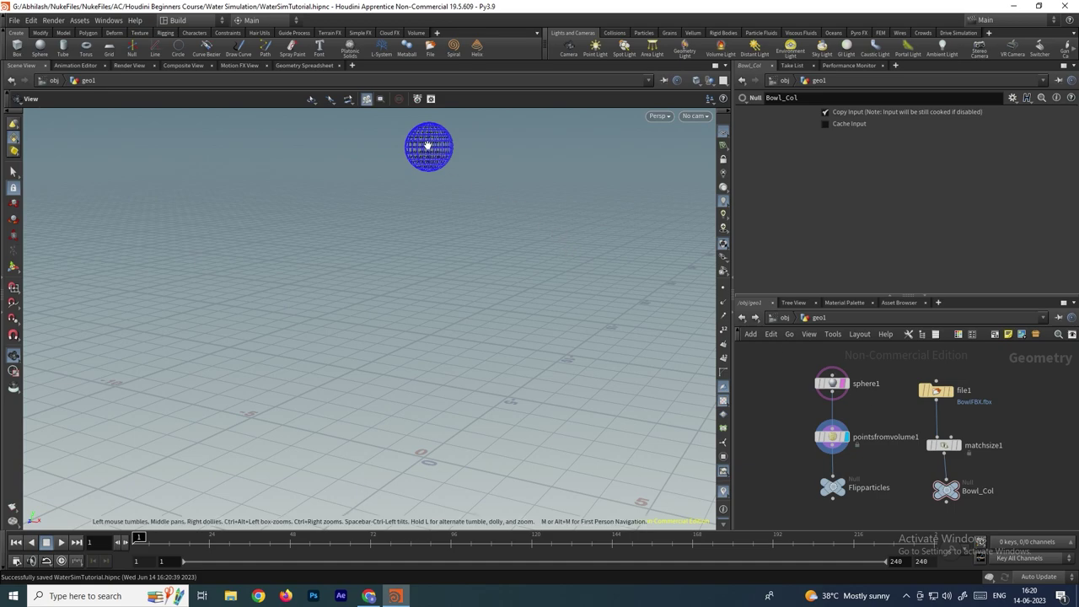
{"action": "left_click", "coordinate": [742, 318]}
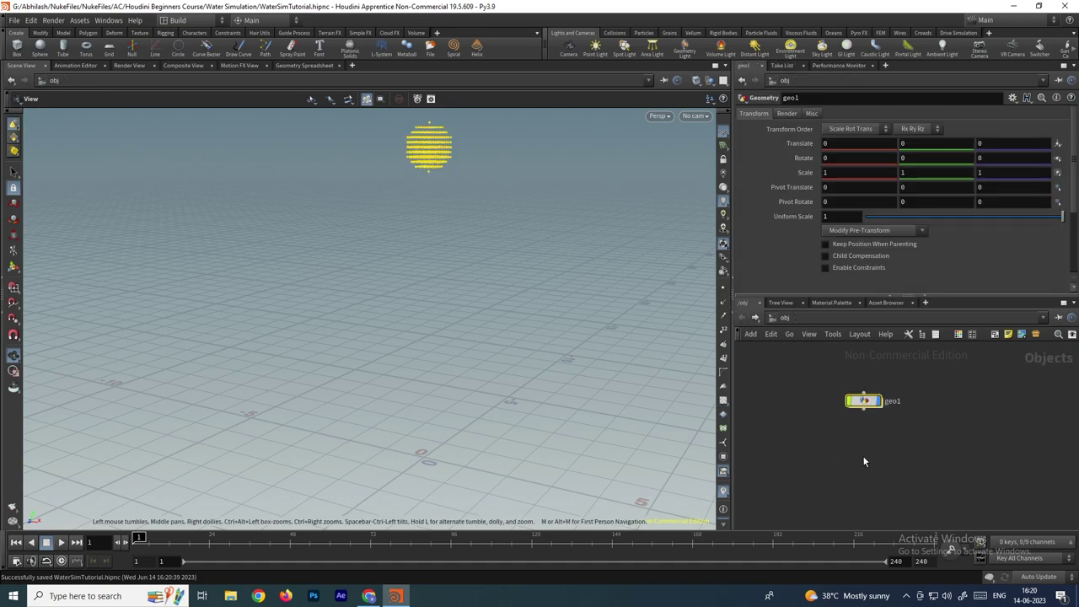
{"action": "left_click", "coordinate": [845, 445]}
{"action": "key", "text": "Tab"}
{"action": "type", "text": "dop"}
{"action": "key", "text": "Return"}
{"action": "left_click", "coordinate": [845, 445]}
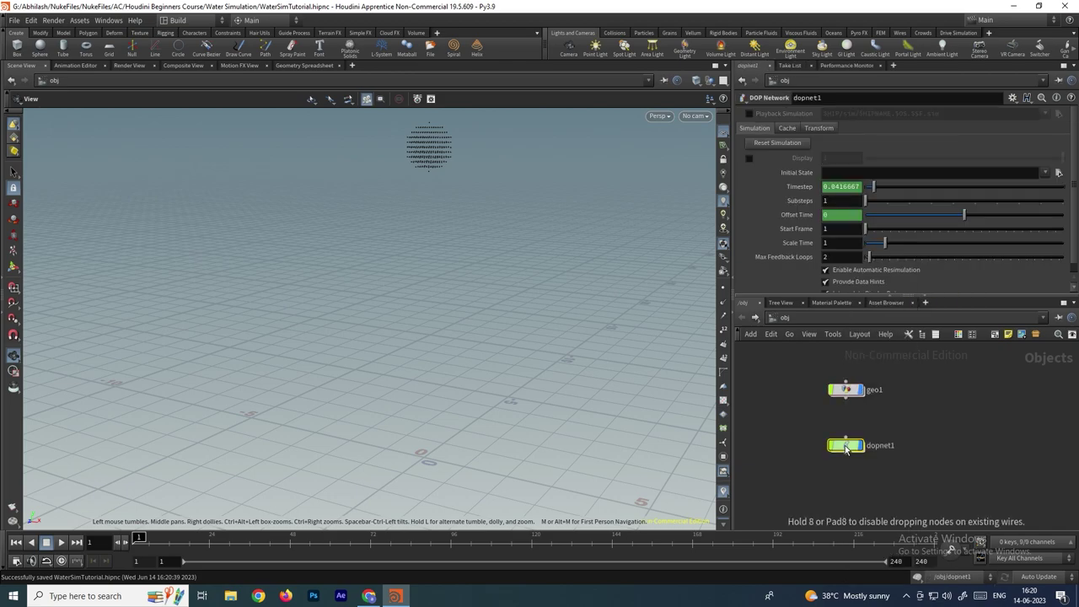
Enter the DOP network and add a FLIP Object node above the output node
{"action": "double_click", "coordinate": [847, 446]}
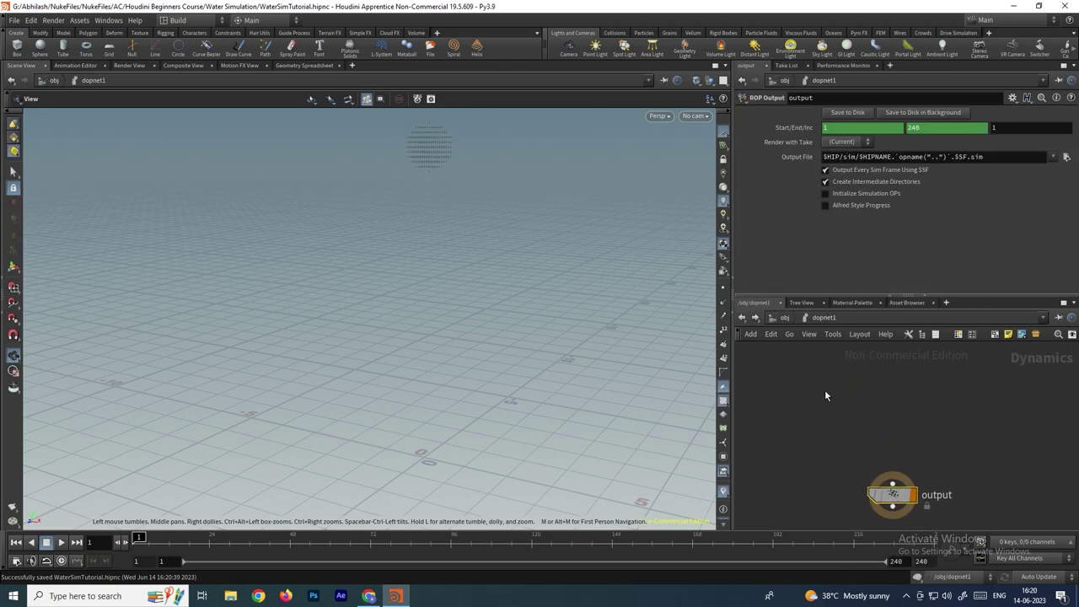
{"action": "key", "text": "Tab"}
{"action": "type", "text": "fli"}
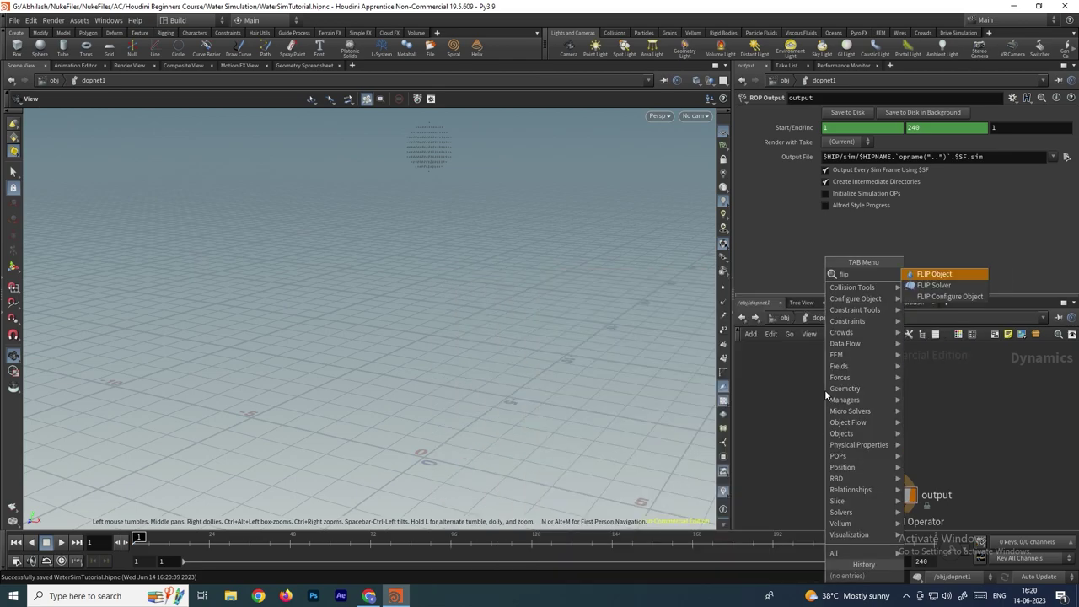
{"action": "type", "text": "p"}
{"action": "key", "text": "Return"}
{"action": "left_click", "coordinate": [817, 374]}
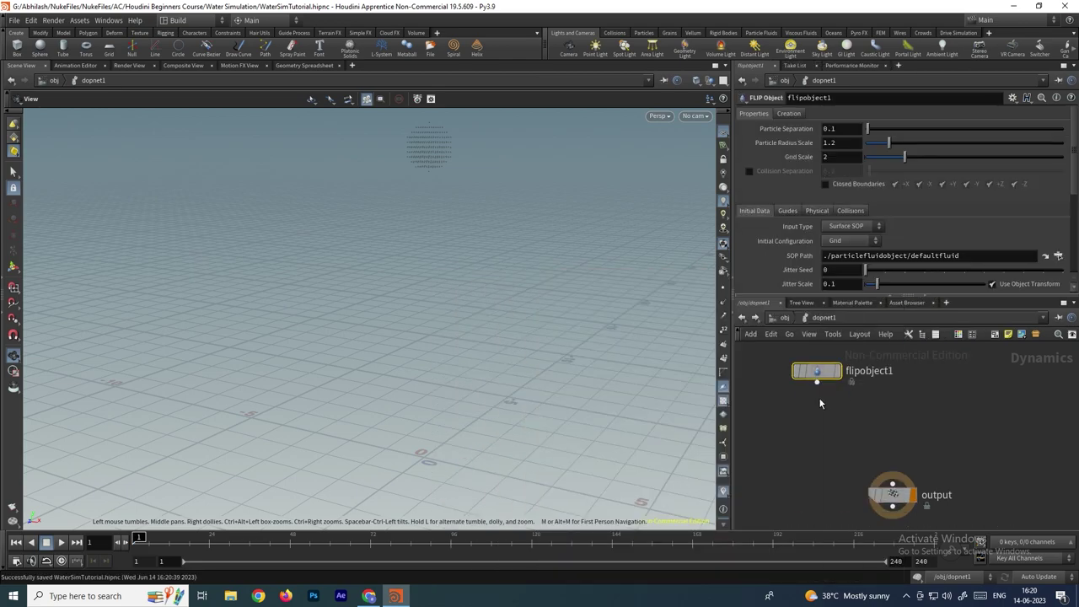
Add a FLIP Solver below the FLIP Object and wire it between the FLIP Object and the output node
{"action": "key", "text": "Tab"}
{"action": "type", "text": "fli"}
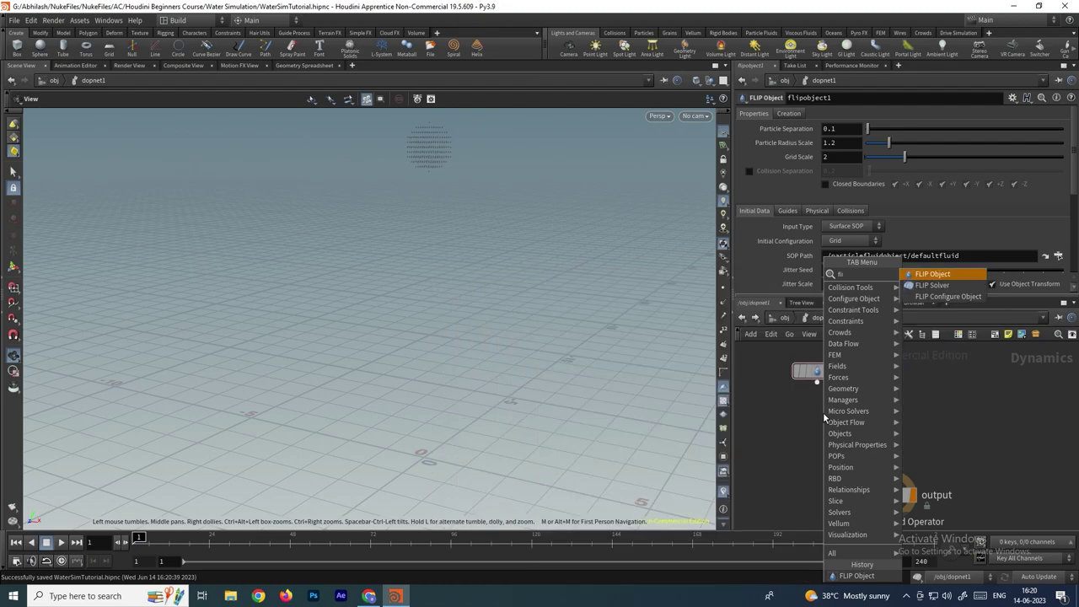
{"action": "key", "text": "Down"}
{"action": "key", "text": "Return"}
{"action": "left_click", "coordinate": [823, 412]}
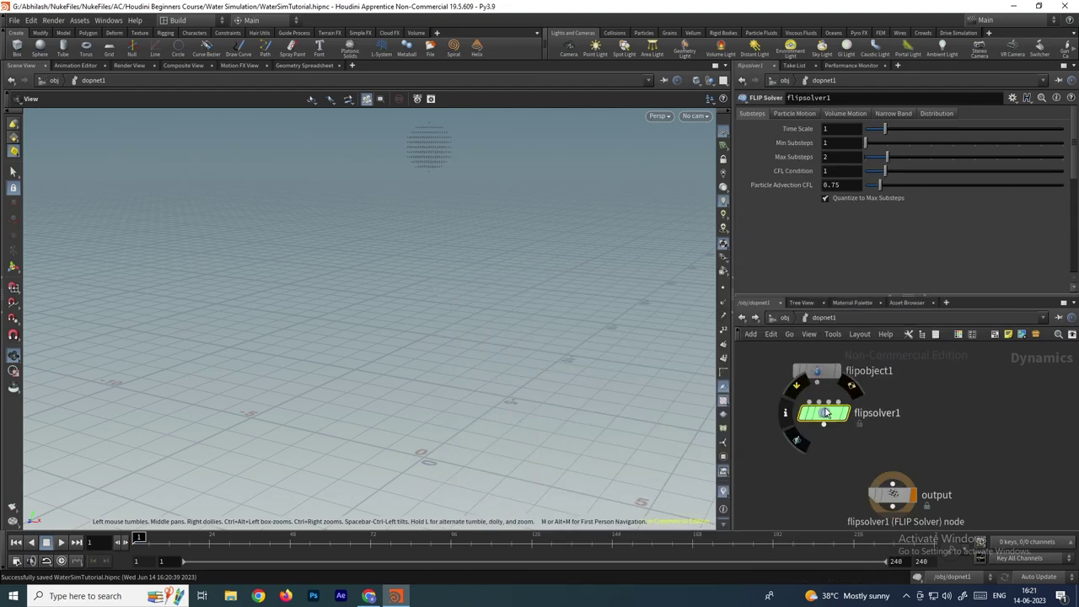
{"action": "left_click_drag", "start_coordinate": [817, 382], "coordinate": [891, 478]}
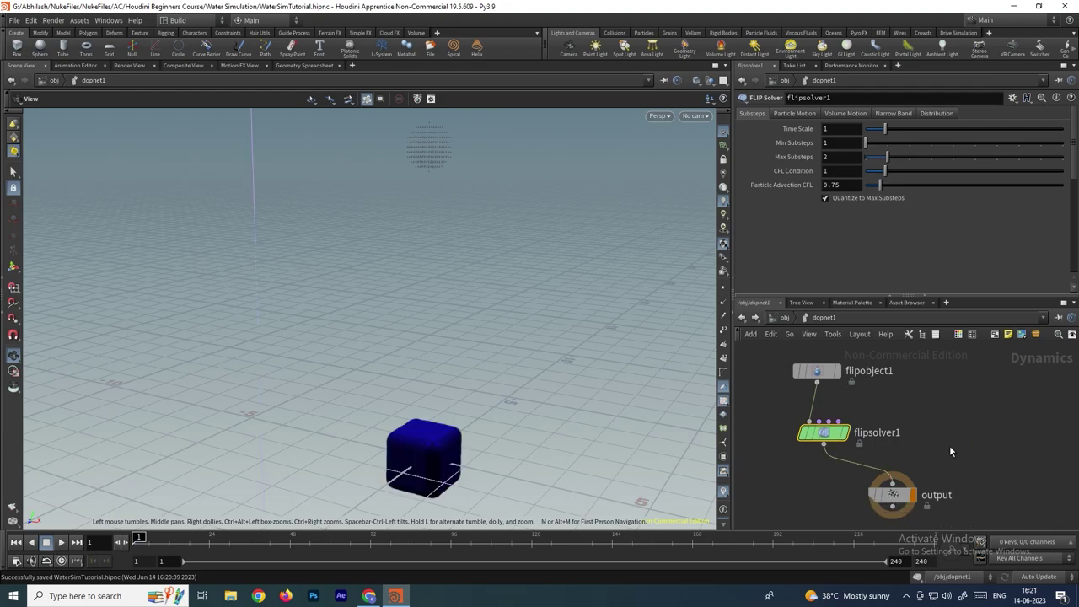
{"action": "left_click", "coordinate": [822, 375]}
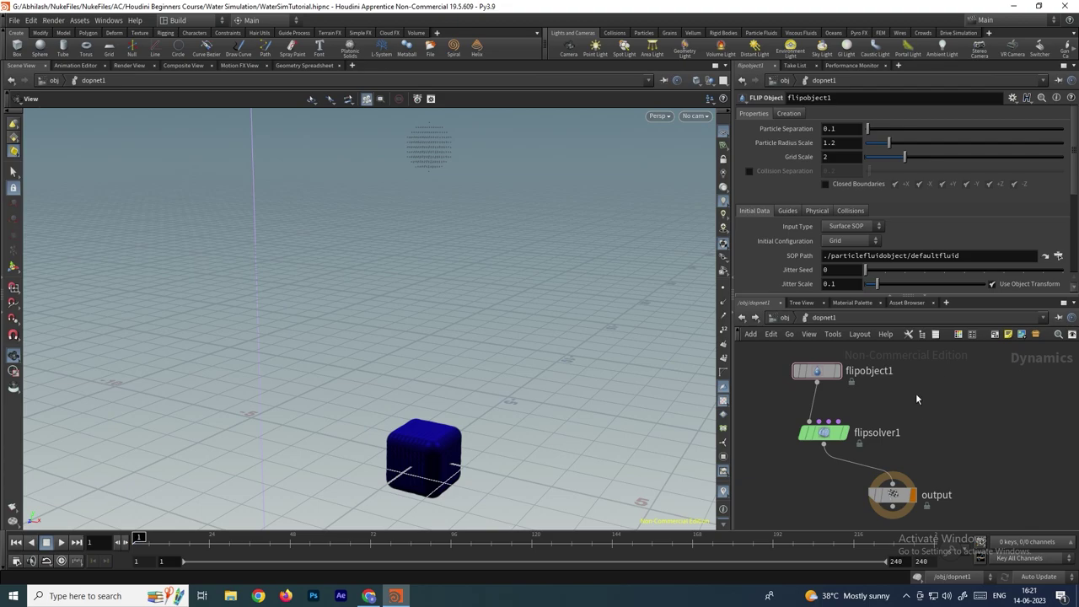
{"action": "left_click", "coordinate": [742, 318]}
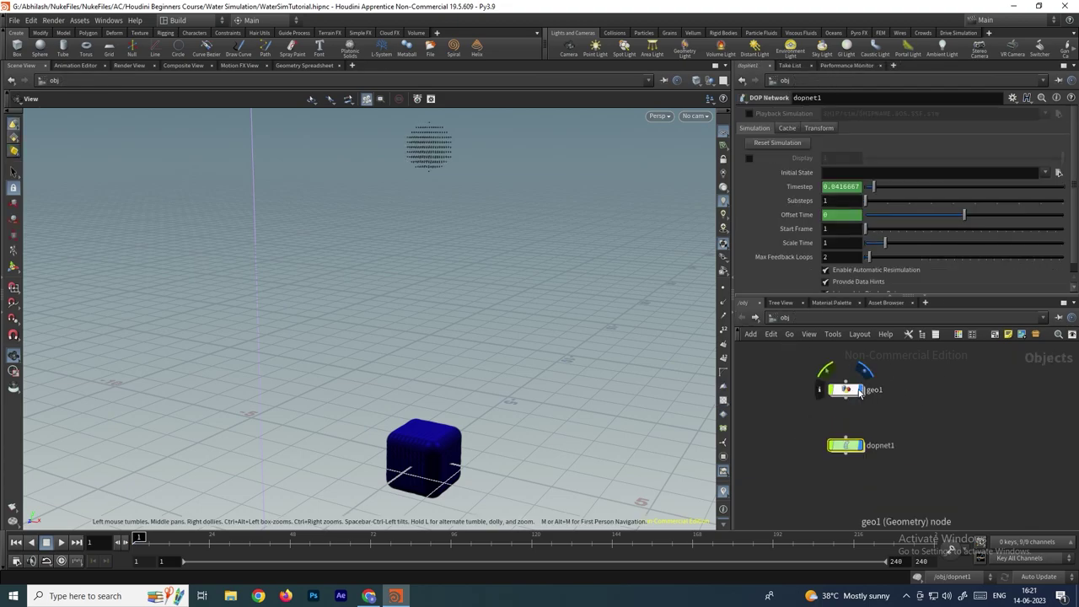
{"action": "double_click", "coordinate": [850, 444]}
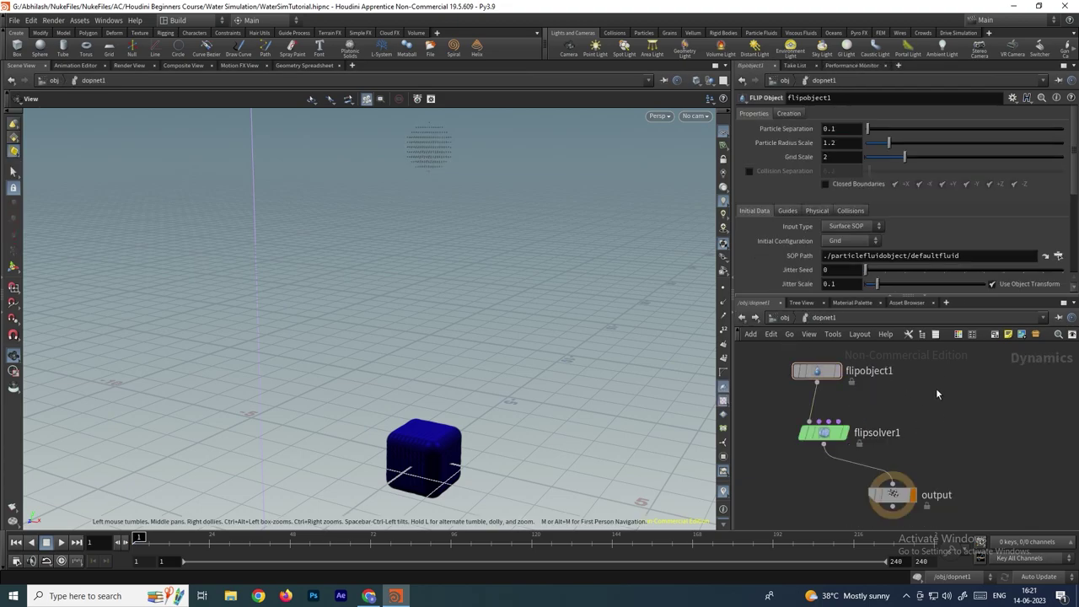
Add a Volume Source node and connect it to the FLIP Solver's Sourcing (post-solve) input
{"action": "key", "text": "Tab"}
{"action": "type", "text": "volum"}
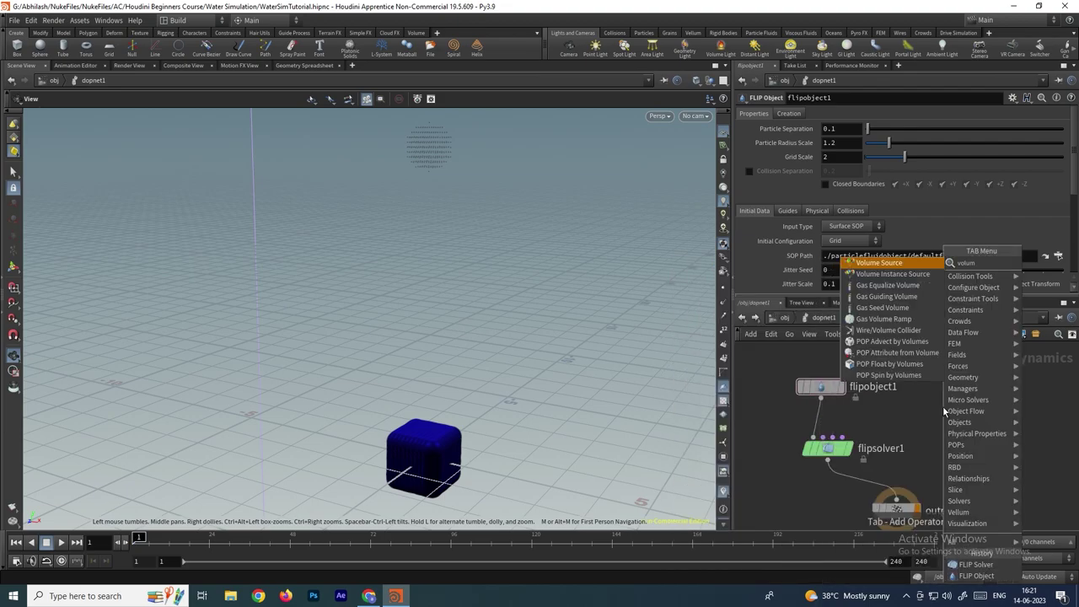
{"action": "key", "text": "Return"}
{"action": "left_click", "coordinate": [939, 387]}
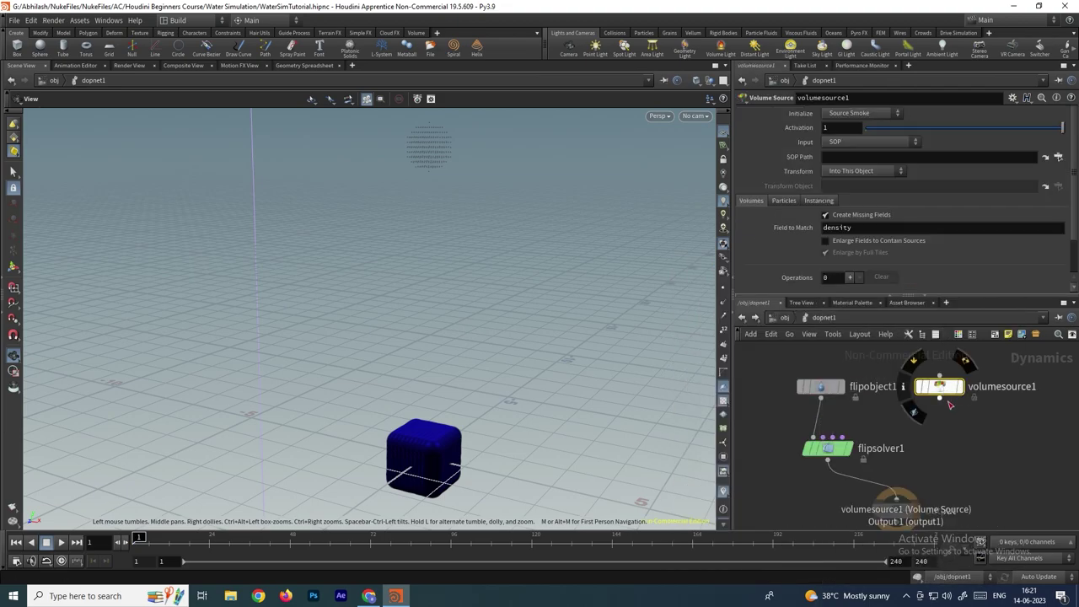
{"action": "left_click_drag", "start_coordinate": [941, 398], "coordinate": [843, 437]}
{"action": "scroll", "coordinate": [846, 443], "scroll_direction": "up", "scroll_amount": 2}
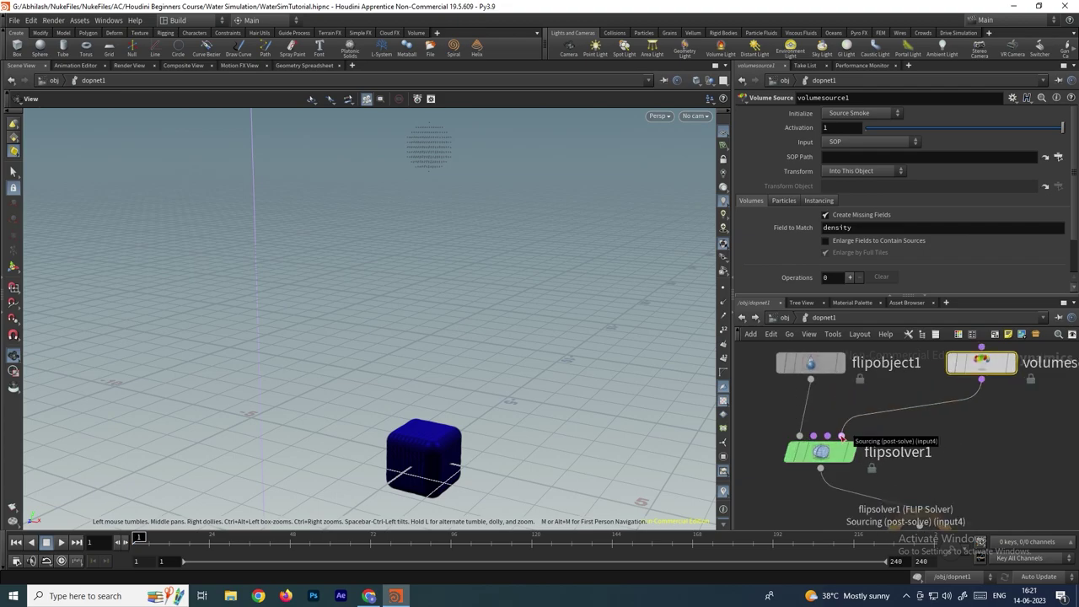
{"action": "scroll", "coordinate": [842, 436], "scroll_direction": "down", "scroll_amount": 2}
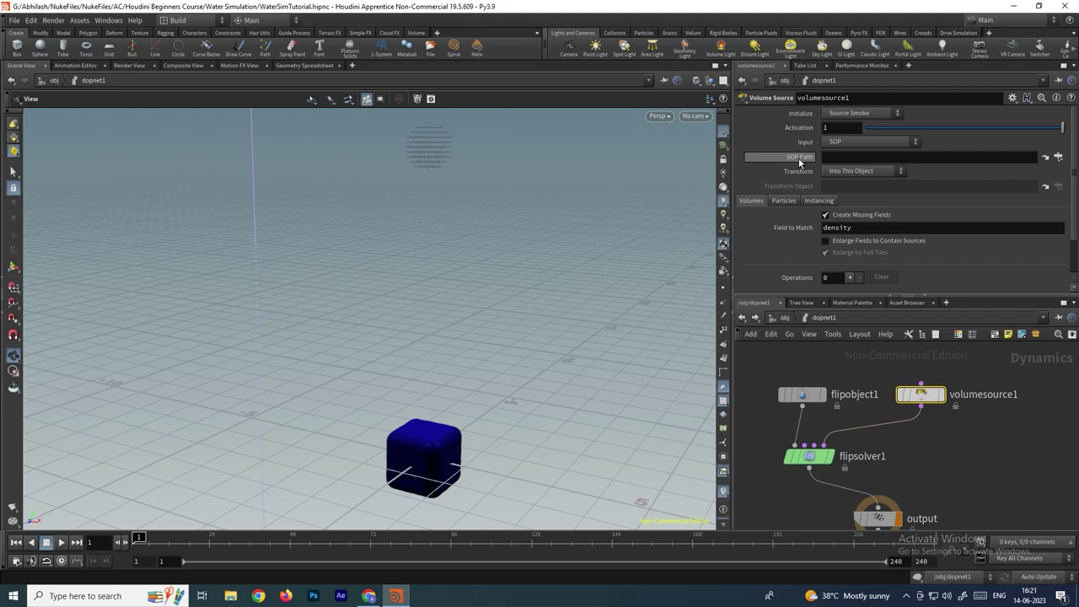
Set the Volume Source's SOP Path to /obj/geo1/Flipparticles and enable Source Particles with an empty group
{"action": "left_click", "coordinate": [1059, 158]}
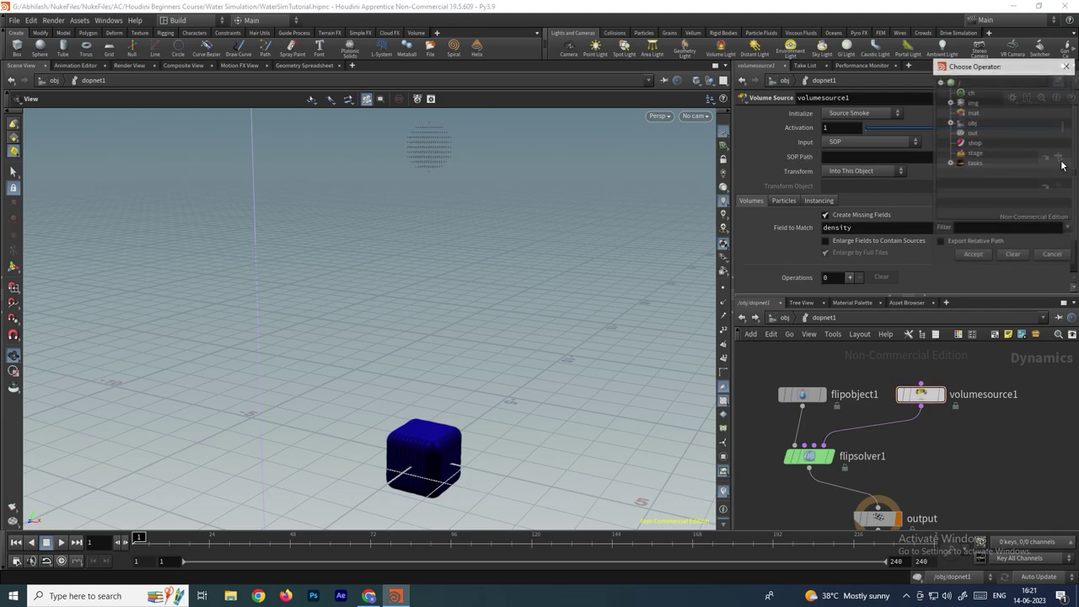
{"action": "left_click", "coordinate": [951, 124]}
{"action": "left_click", "coordinate": [960, 143]}
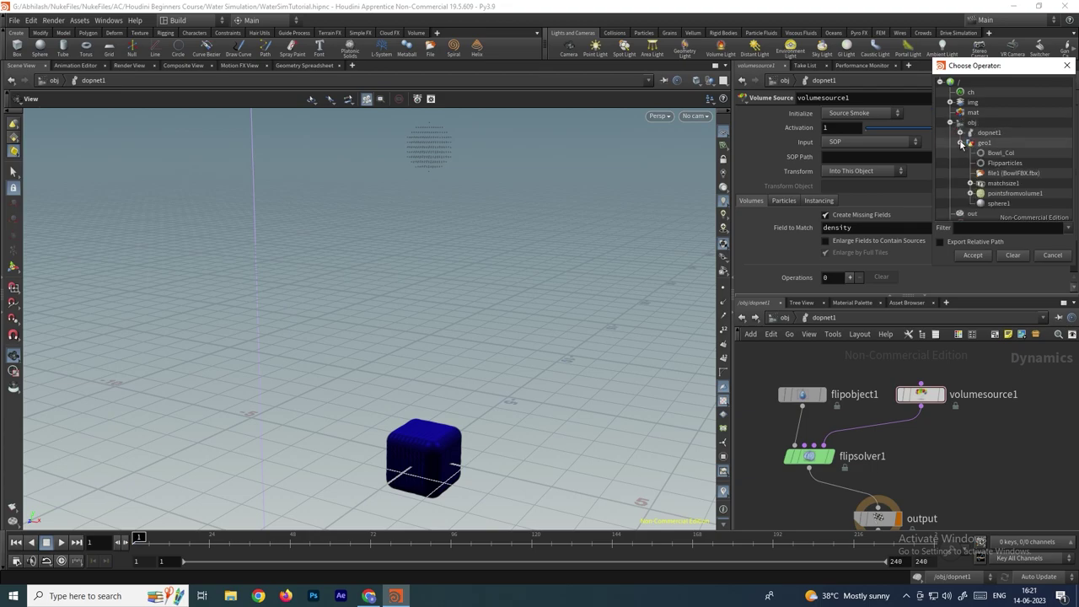
{"action": "left_click", "coordinate": [1008, 167]}
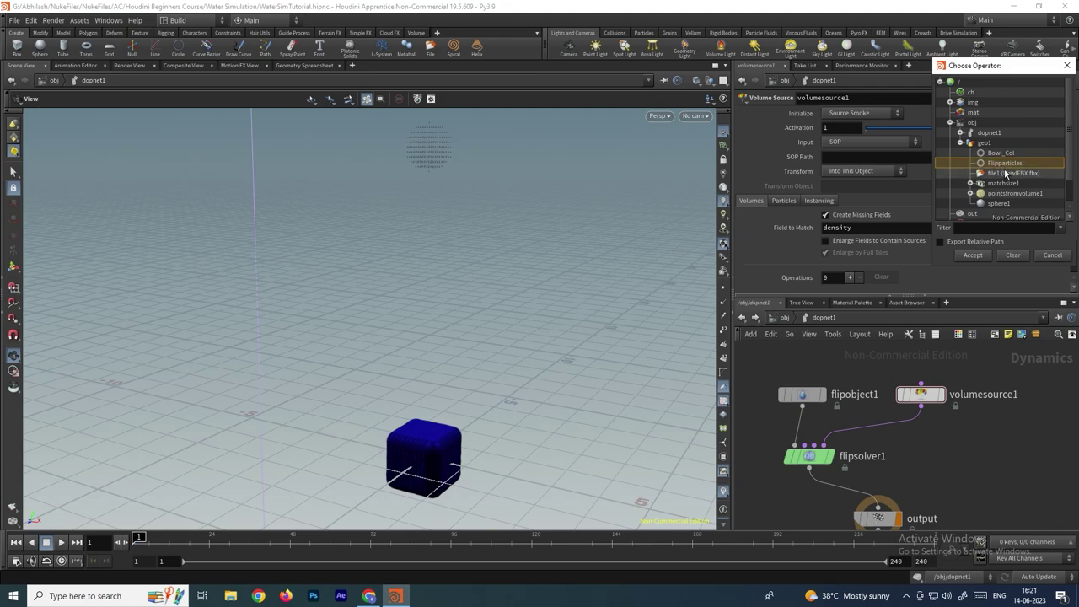
{"action": "left_click", "coordinate": [742, 318]}
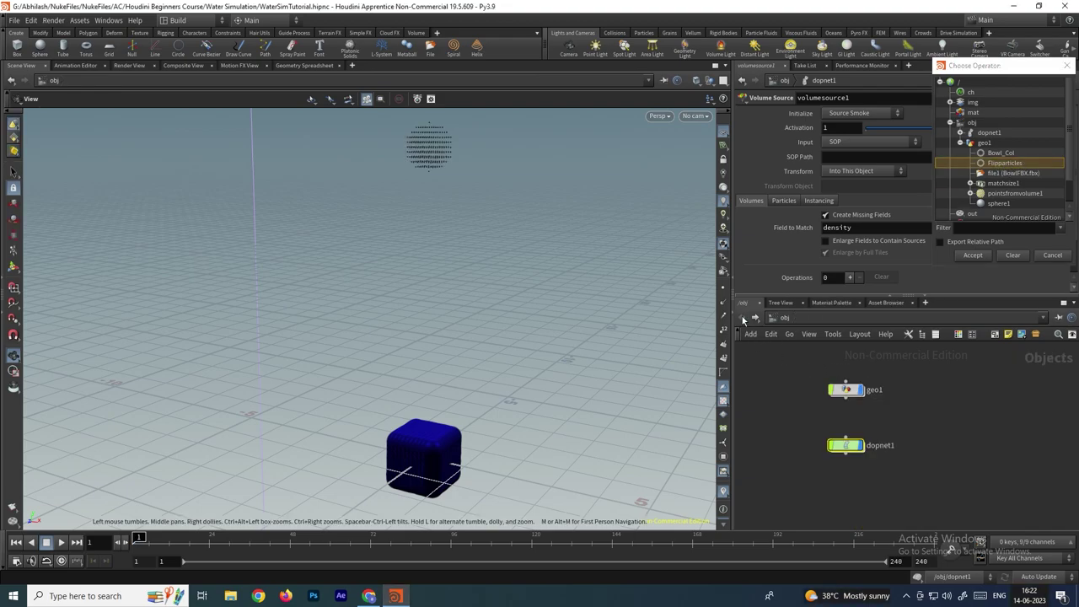
{"action": "double_click", "coordinate": [854, 393]}
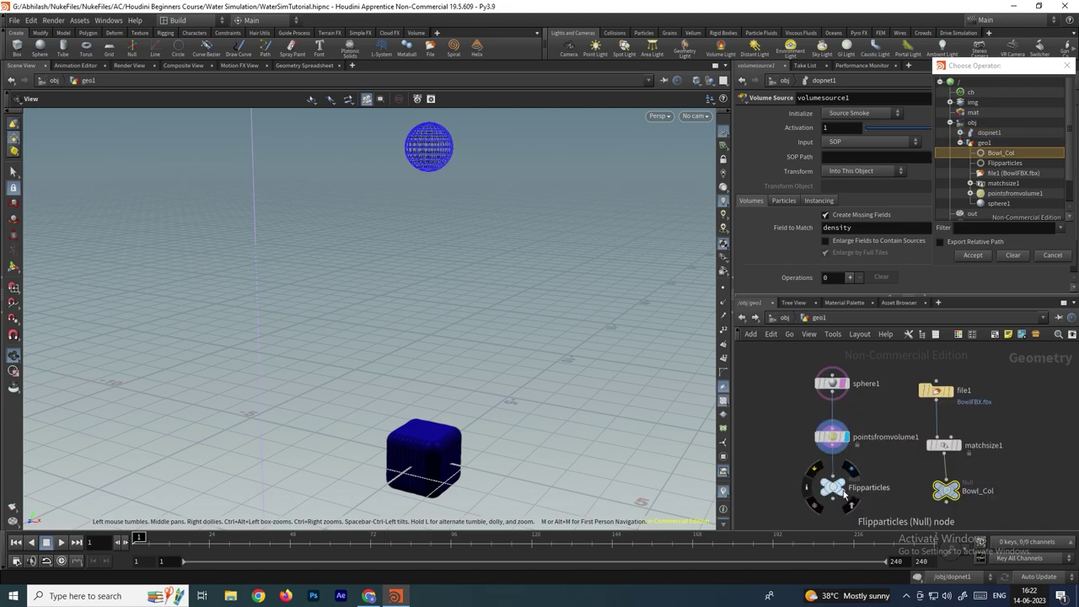
{"action": "left_click", "coordinate": [835, 488]}
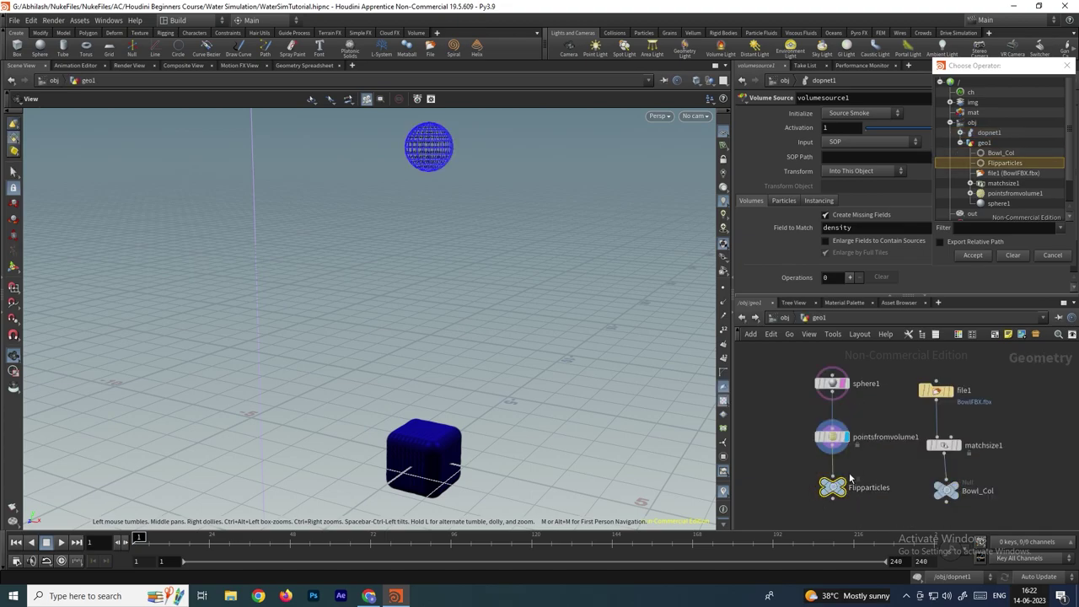
{"action": "left_click", "coordinate": [743, 318]}
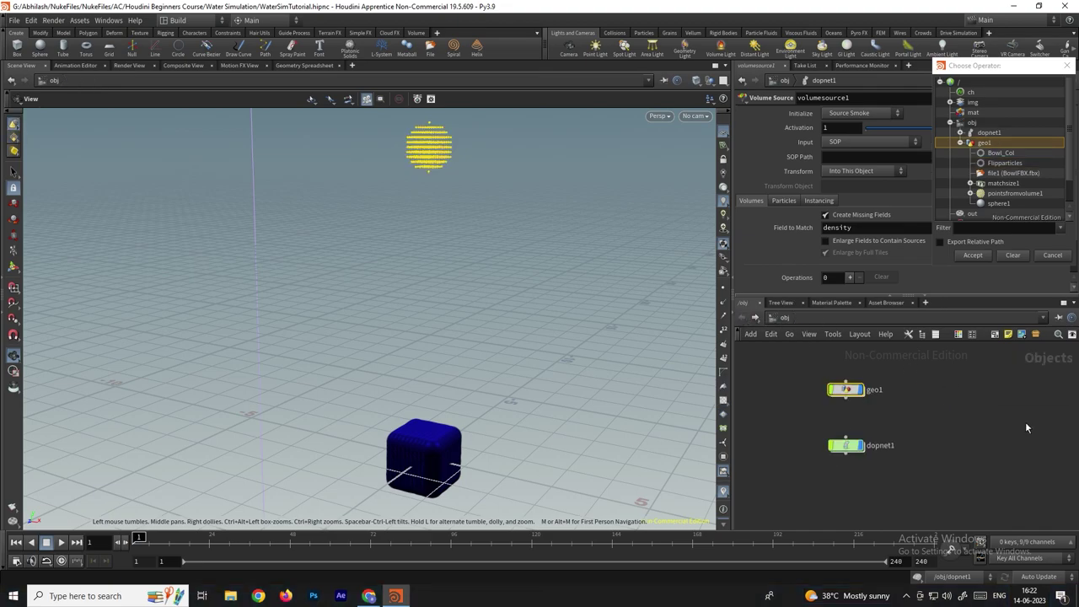
{"action": "double_click", "coordinate": [848, 449]}
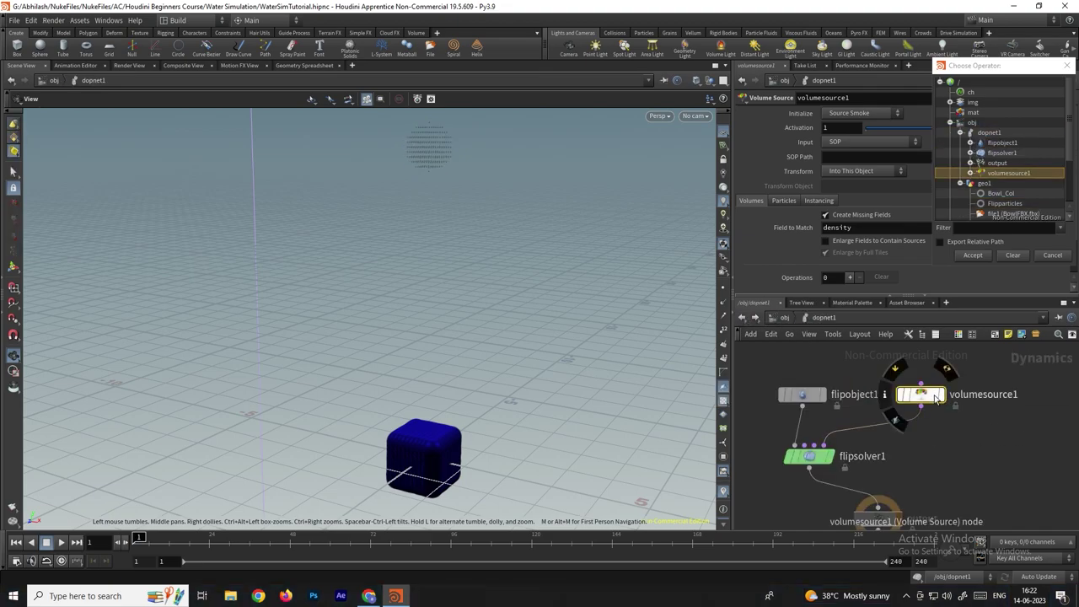
{"action": "left_click", "coordinate": [1013, 205]}
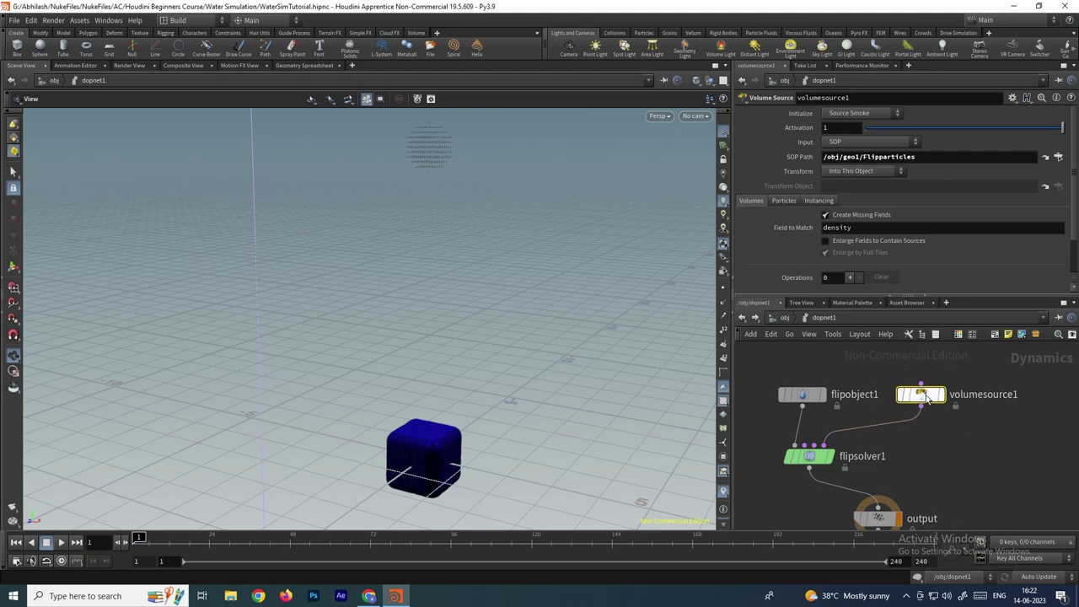
{"action": "left_click", "coordinate": [787, 201]}
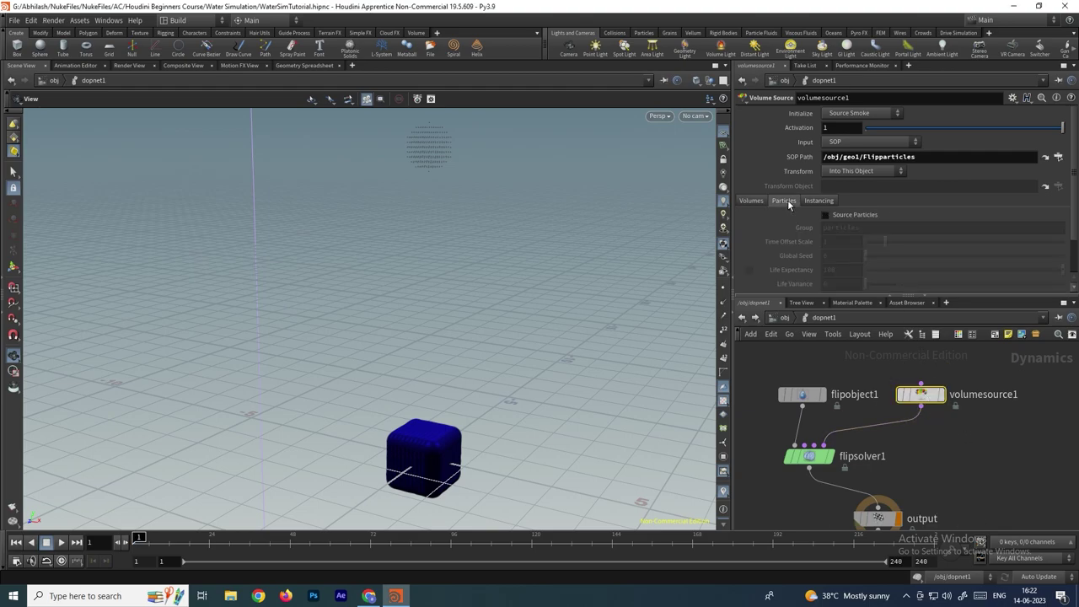
{"action": "left_click", "coordinate": [846, 216]}
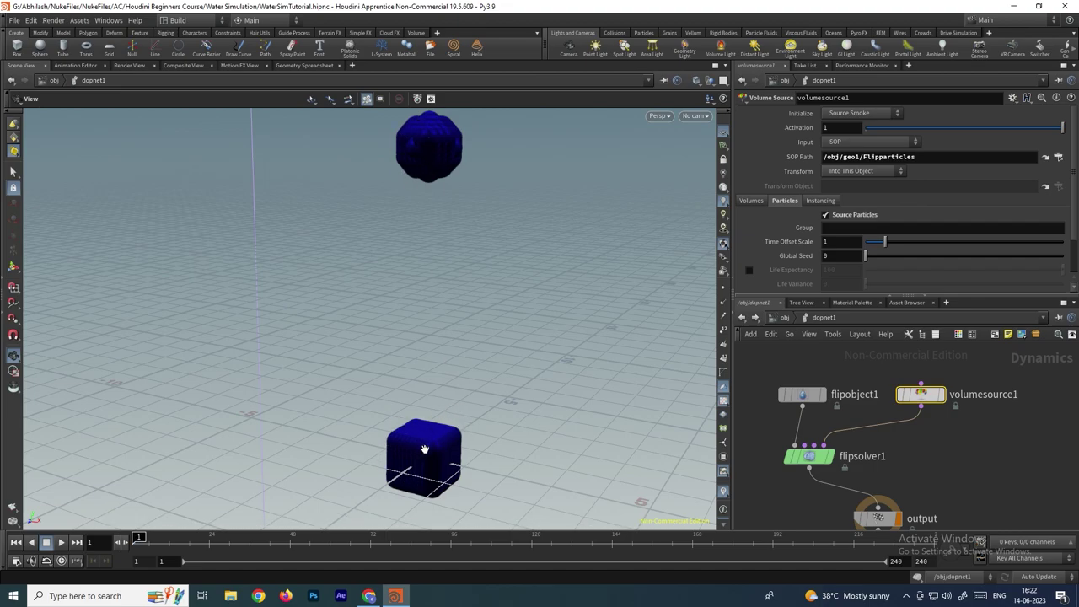
Clear the FLIP Object's SOP Path to remove the default fluid cube
{"action": "left_click", "coordinate": [802, 393]}
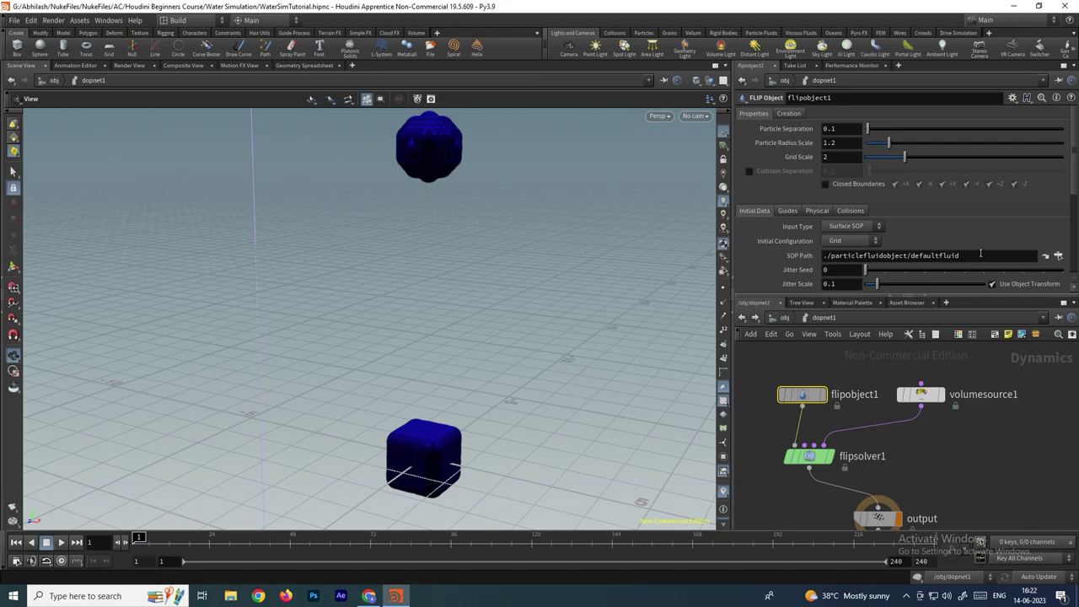
{"action": "left_click_drag", "start_coordinate": [959, 255], "coordinate": [766, 252]}
{"action": "key", "text": "BackSpace"}
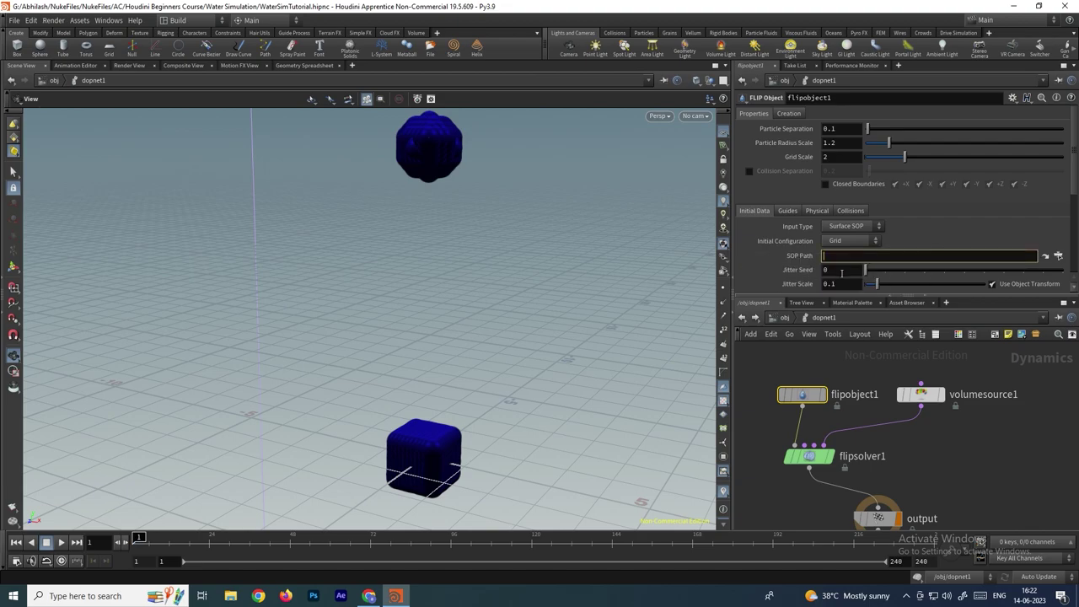
{"action": "key", "text": "Return"}
{"action": "left_click", "coordinate": [979, 434]}
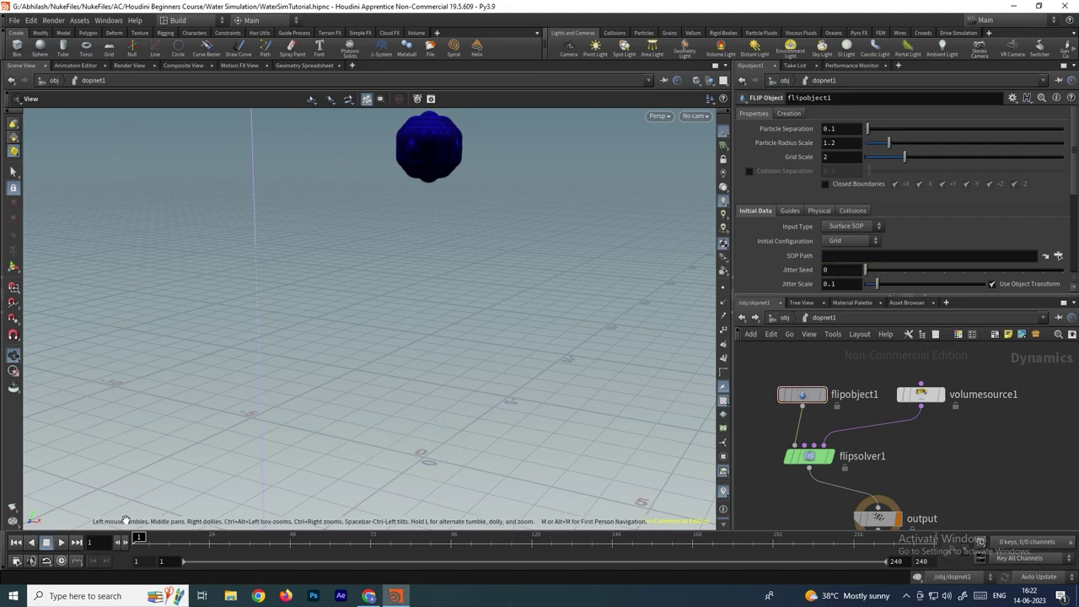
Play the simulation briefly, stop it and return to the first frame
{"action": "left_click", "coordinate": [60, 542]}
{"action": "left_click", "coordinate": [47, 542]}
{"action": "left_click", "coordinate": [15, 542]}
Insert a Gravity Force node between the FLIP Solver and the output node, and play the simulation to check the fall
{"action": "middle_click_drag", "start_coordinate": [954, 492], "coordinate": [938, 442]}
{"action": "left_click_drag", "start_coordinate": [885, 455], "coordinate": [885, 484]}
{"action": "key", "text": "Tab"}
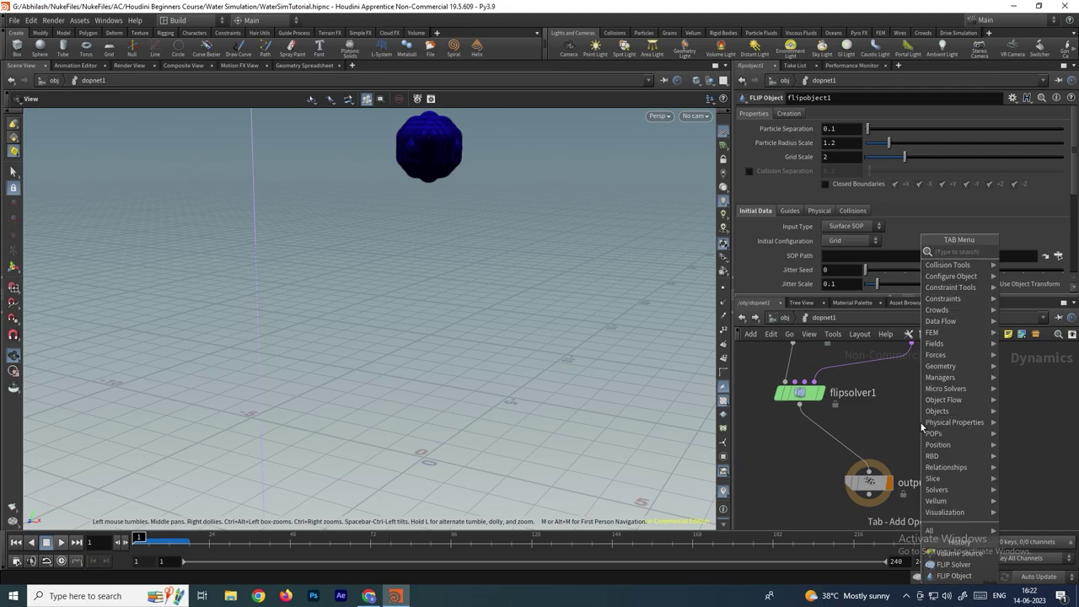
{"action": "type", "text": "gra"}
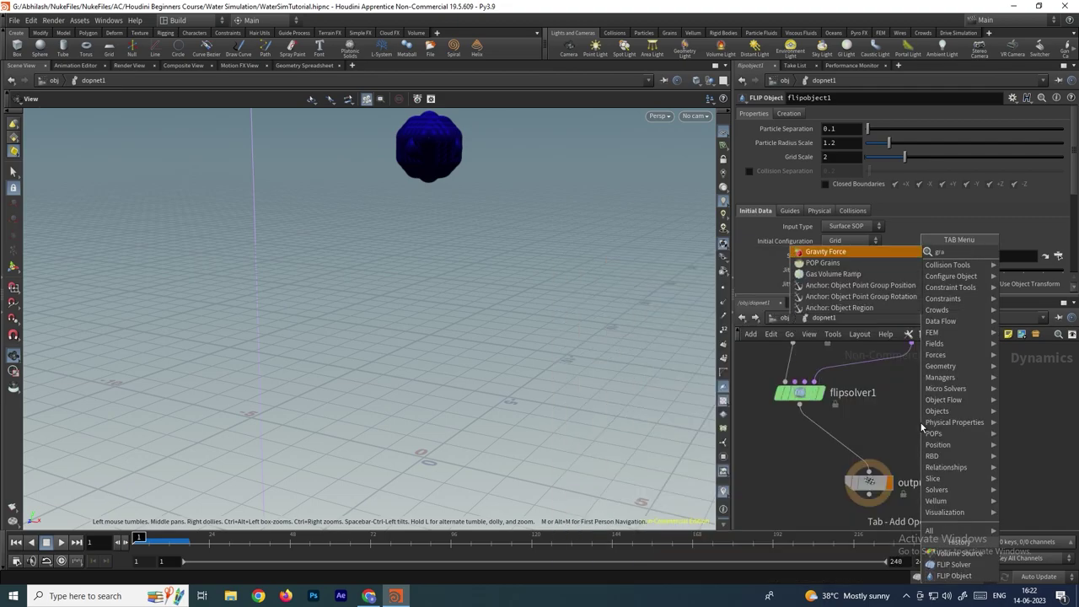
{"action": "key", "text": "Return"}
{"action": "left_click", "coordinate": [903, 421]}
{"action": "left_click_drag", "start_coordinate": [903, 421], "coordinate": [843, 452]}
{"action": "left_click", "coordinate": [61, 542]}
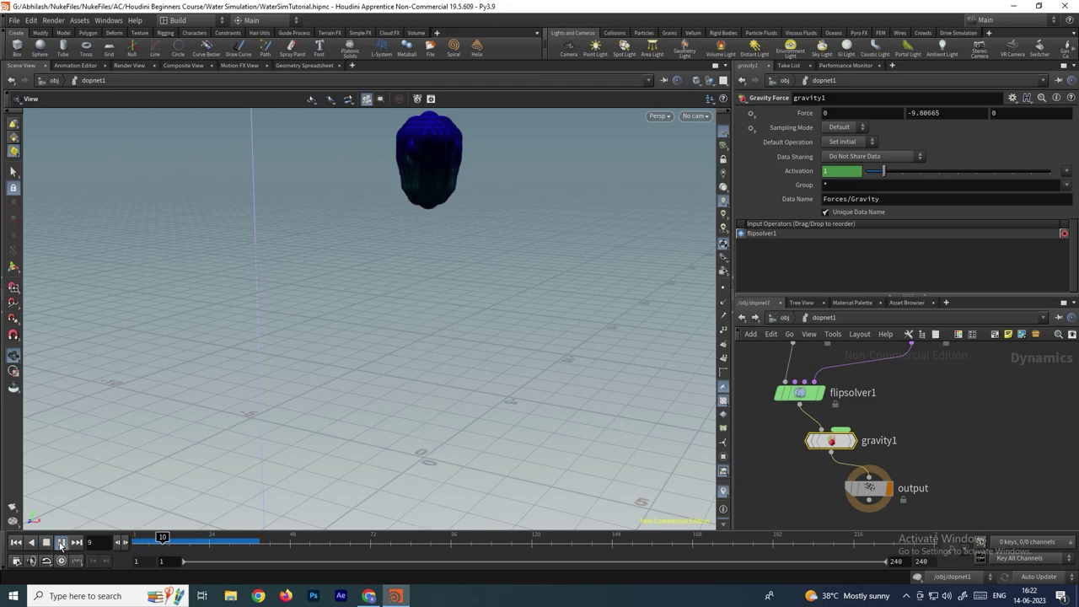
{"action": "left_click", "coordinate": [47, 544]}
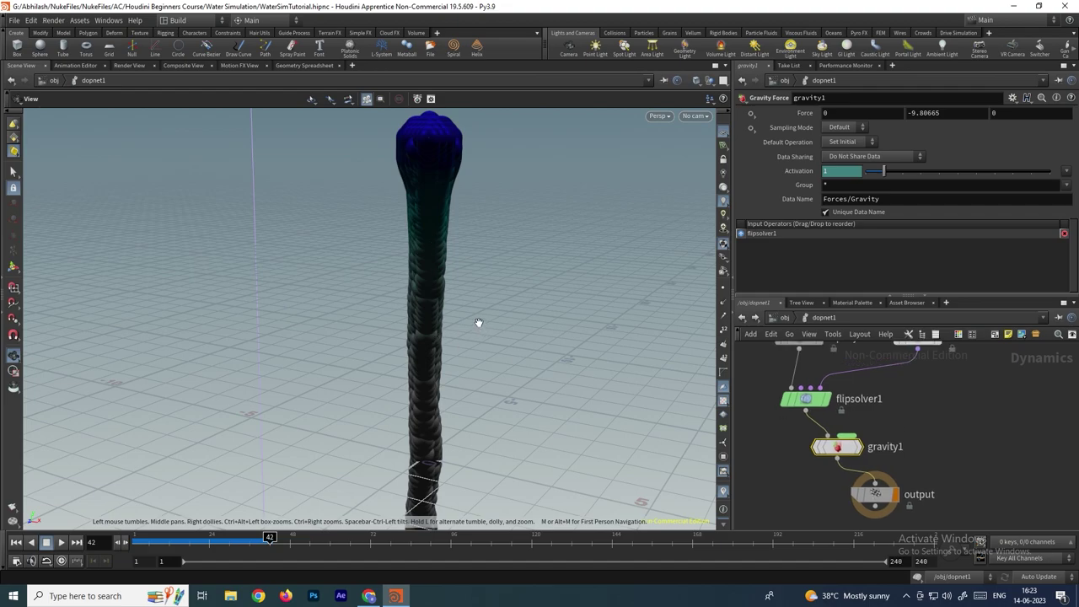
In the viewport's geometry display options, turn off Display Sprites and show particles as Pixels
{"action": "key", "text": "d"}
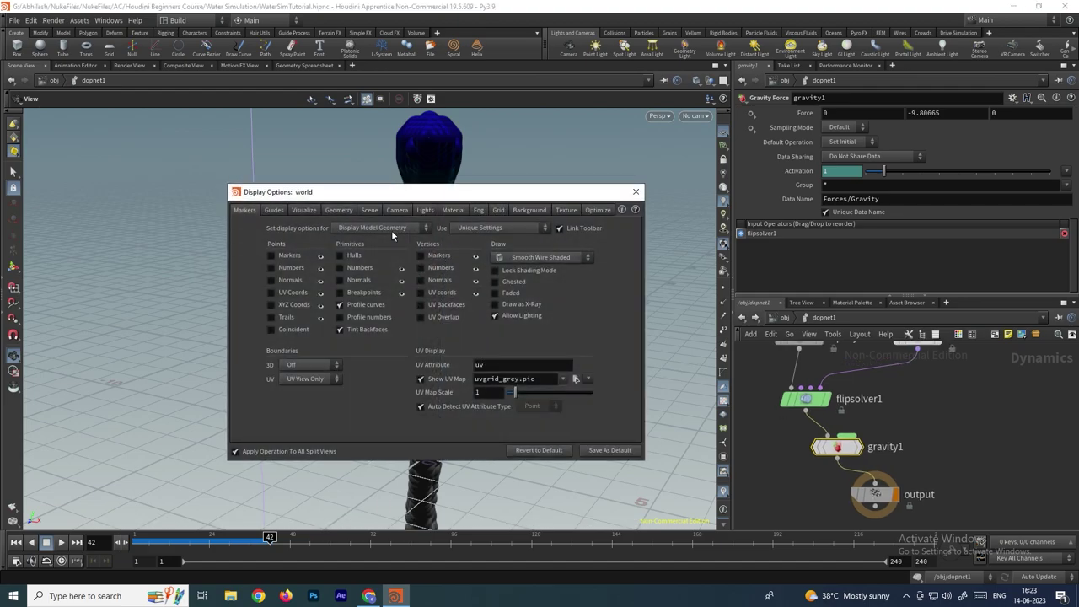
{"action": "left_click", "coordinate": [338, 211]}
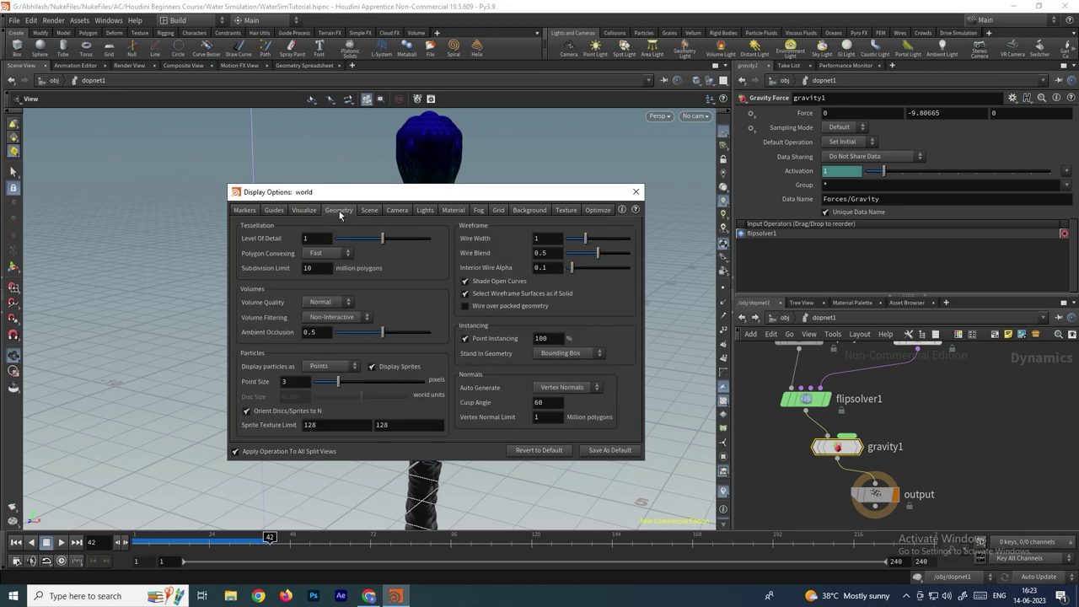
{"action": "left_click", "coordinate": [383, 368]}
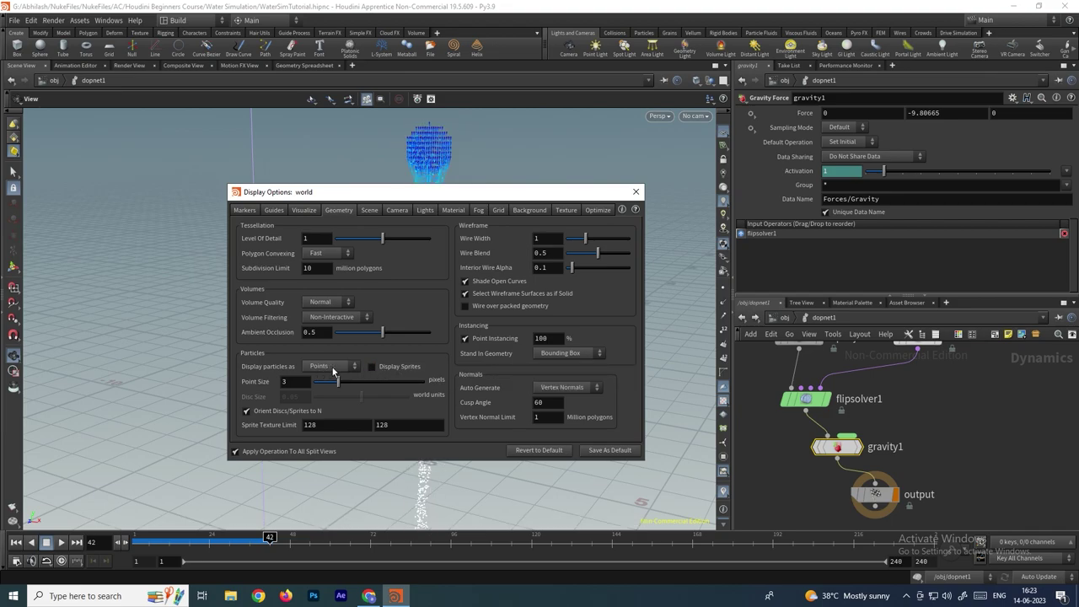
{"action": "left_click", "coordinate": [333, 369]}
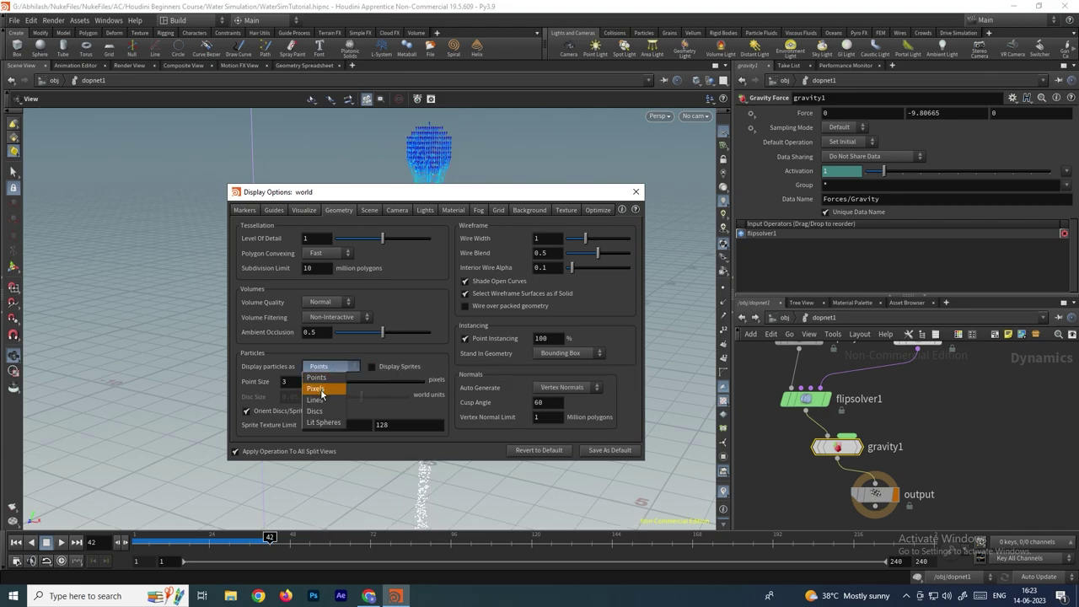
{"action": "left_click", "coordinate": [319, 389]}
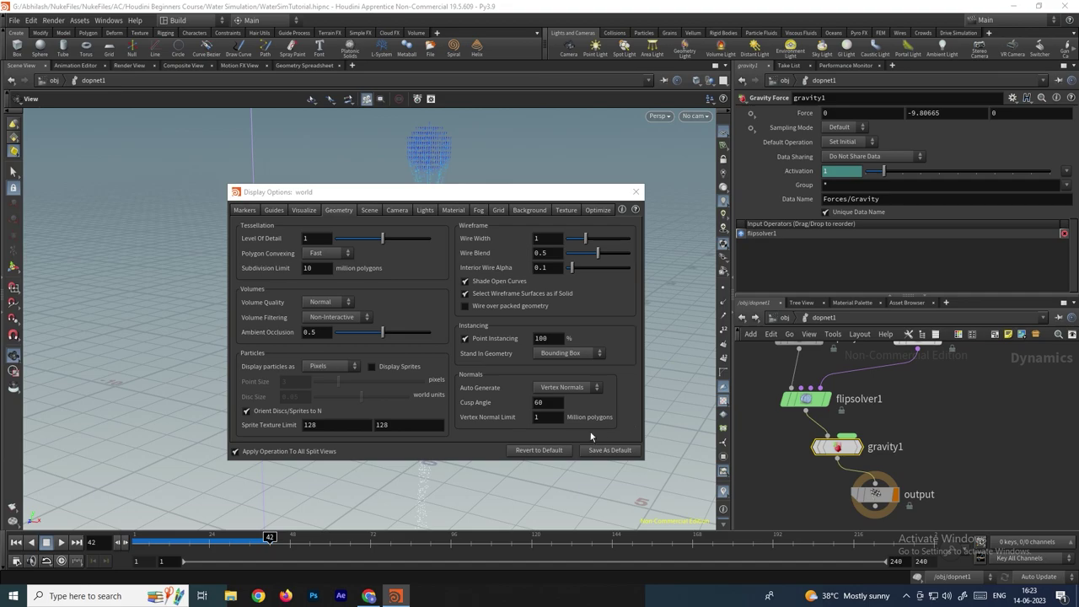
{"action": "left_click", "coordinate": [635, 192]}
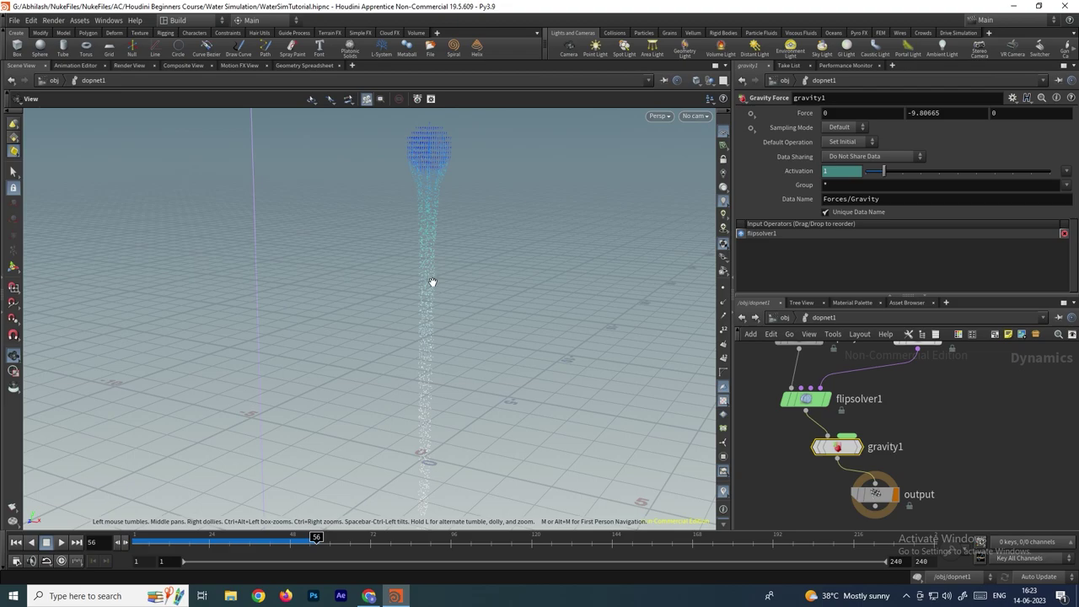
{"action": "scroll", "coordinate": [933, 427], "scroll_direction": "up", "scroll_amount": 2}
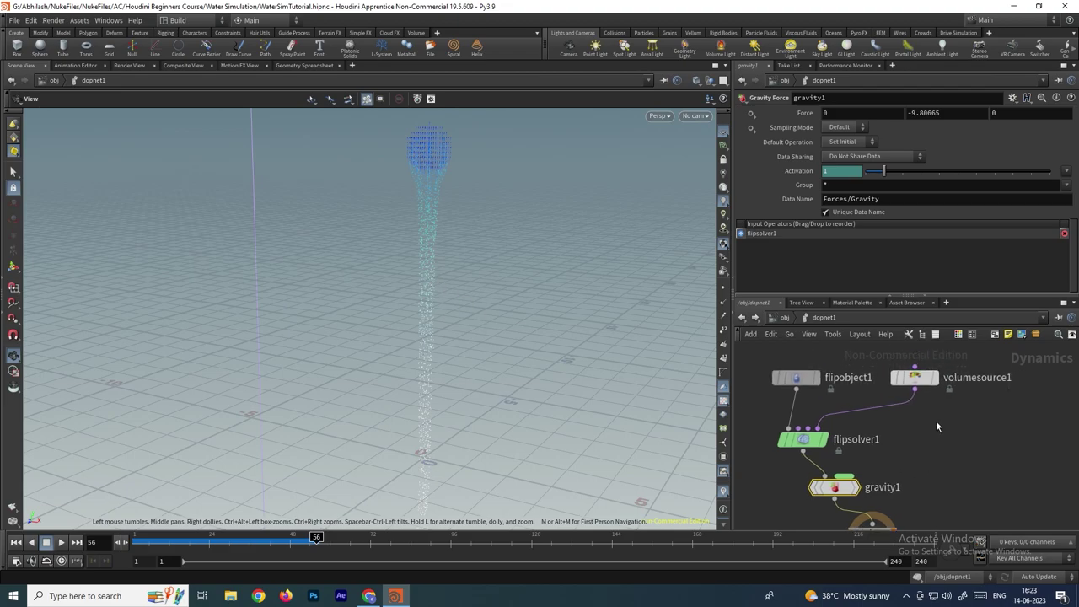
Set the FLIP Object's Particle Separation to 0.02 and save the scene file
{"action": "left_click", "coordinate": [806, 439]}
{"action": "left_click", "coordinate": [796, 379]}
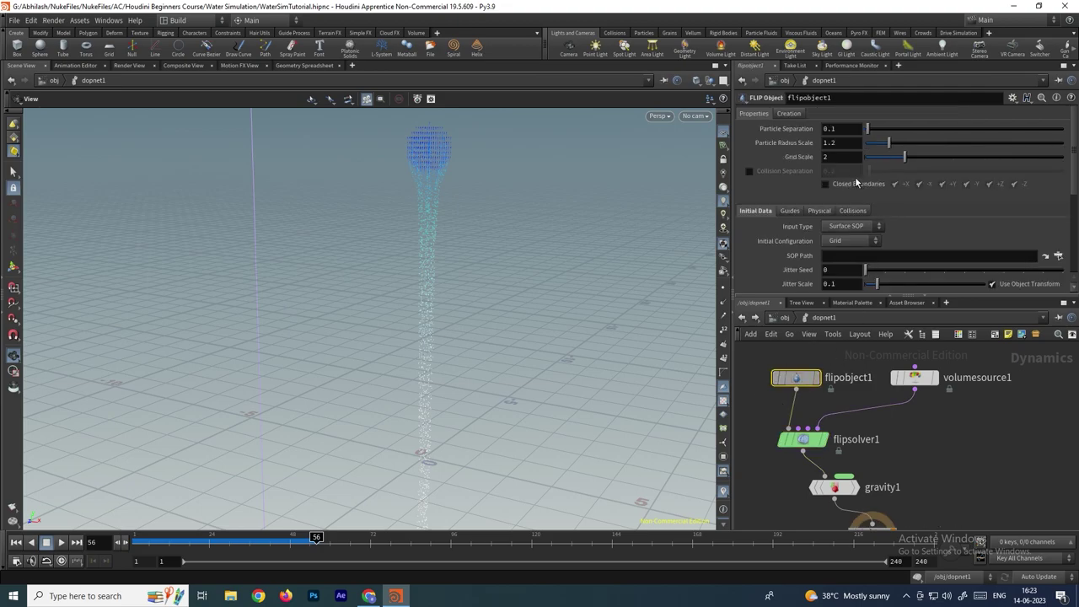
{"action": "left_click", "coordinate": [842, 128]}
{"action": "type", "text": "0.02"}
{"action": "key", "text": "Return"}
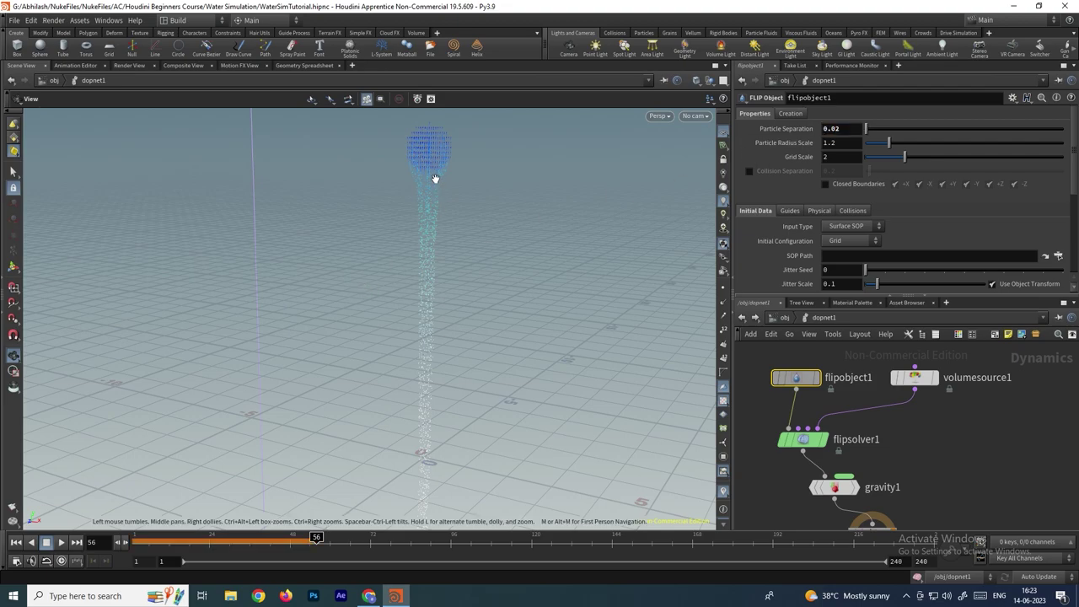
{"action": "key", "text": "ctrl+s"}
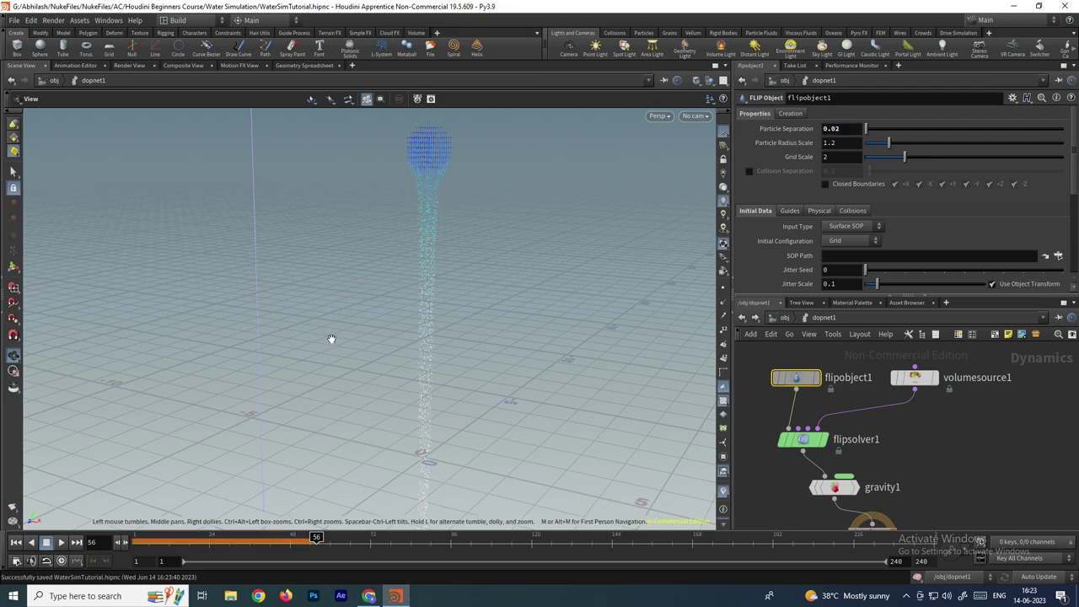
Play the simulation from the first frame to check the finer particles, stopping after a short stretch
{"action": "left_click", "coordinate": [16, 543]}
{"action": "left_click", "coordinate": [60, 544]}
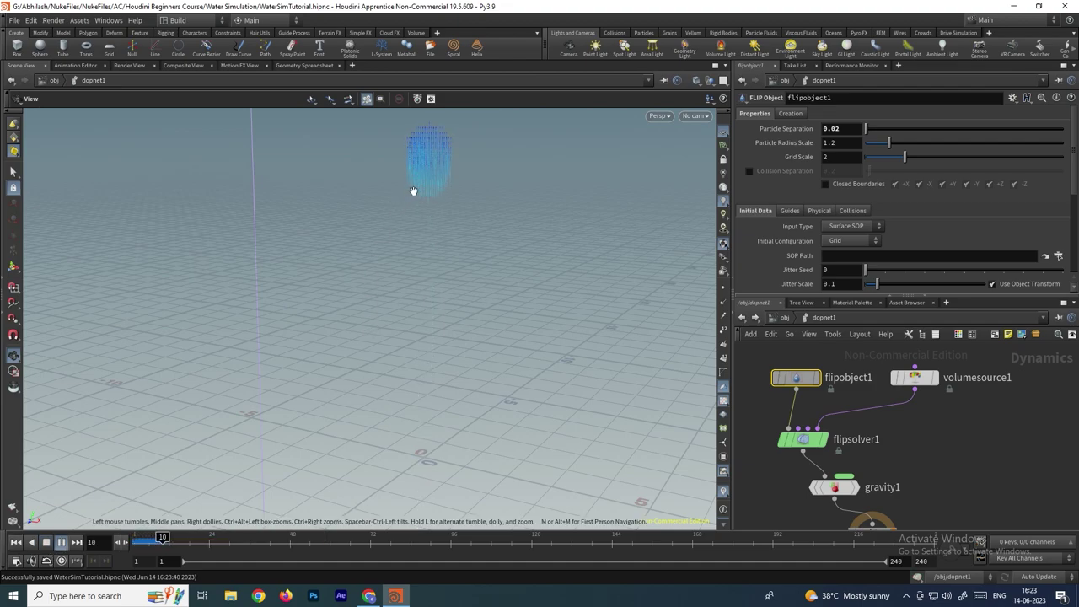
{"action": "left_click", "coordinate": [46, 543]}
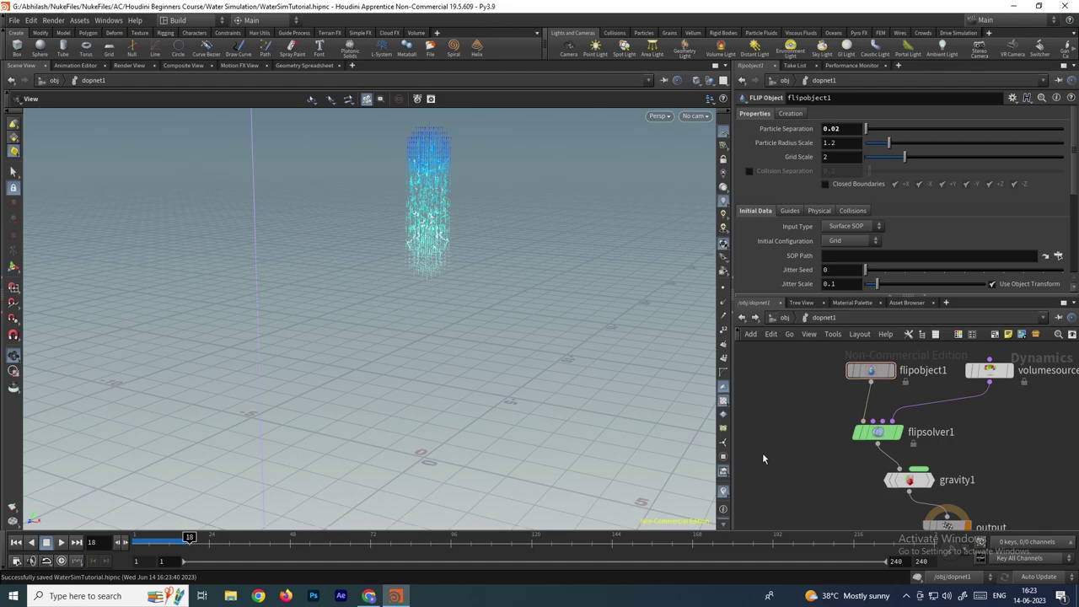
Add a Static Object node beside the FLIP Solver and set its SOP Path to /obj/geo1/Bowl_Col
{"action": "key", "text": "Tab"}
{"action": "type", "text": "sta"}
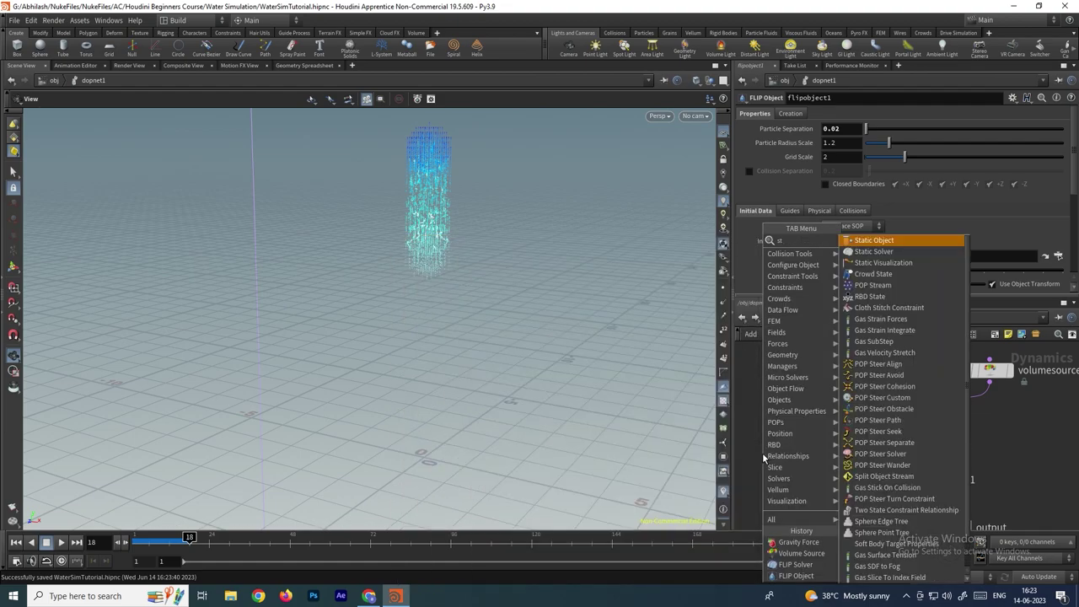
{"action": "key", "text": "Return"}
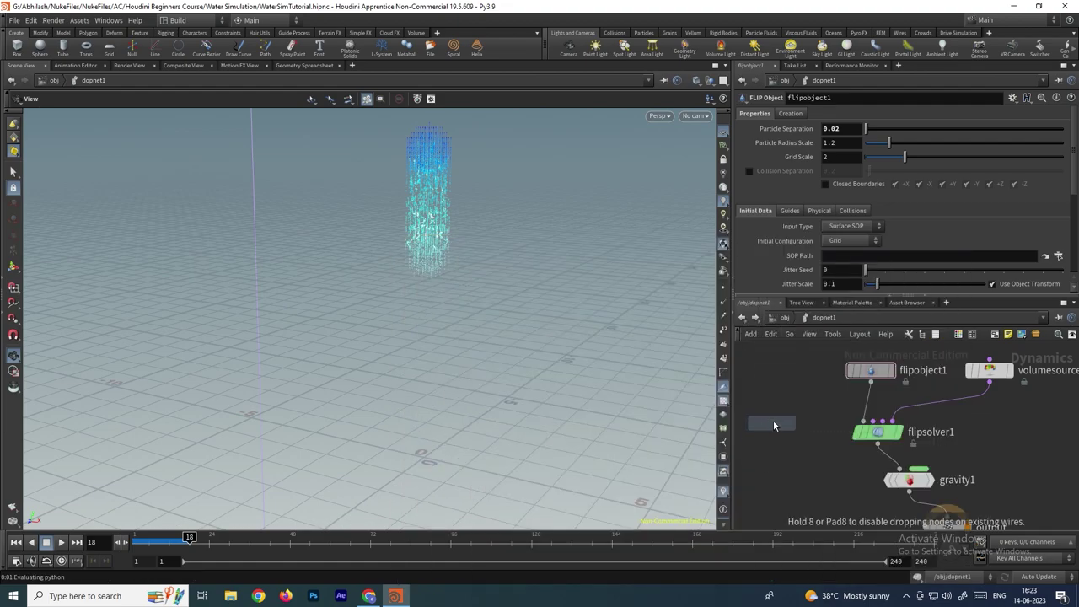
{"action": "left_click", "coordinate": [772, 423]}
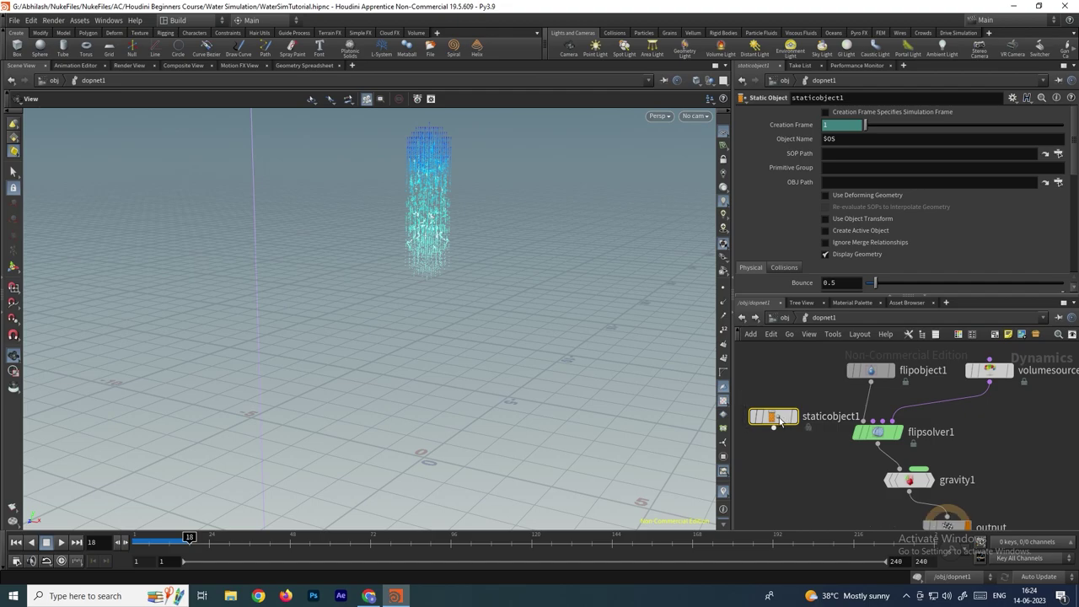
{"action": "left_click", "coordinate": [1059, 155]}
{"action": "left_click", "coordinate": [1000, 147]}
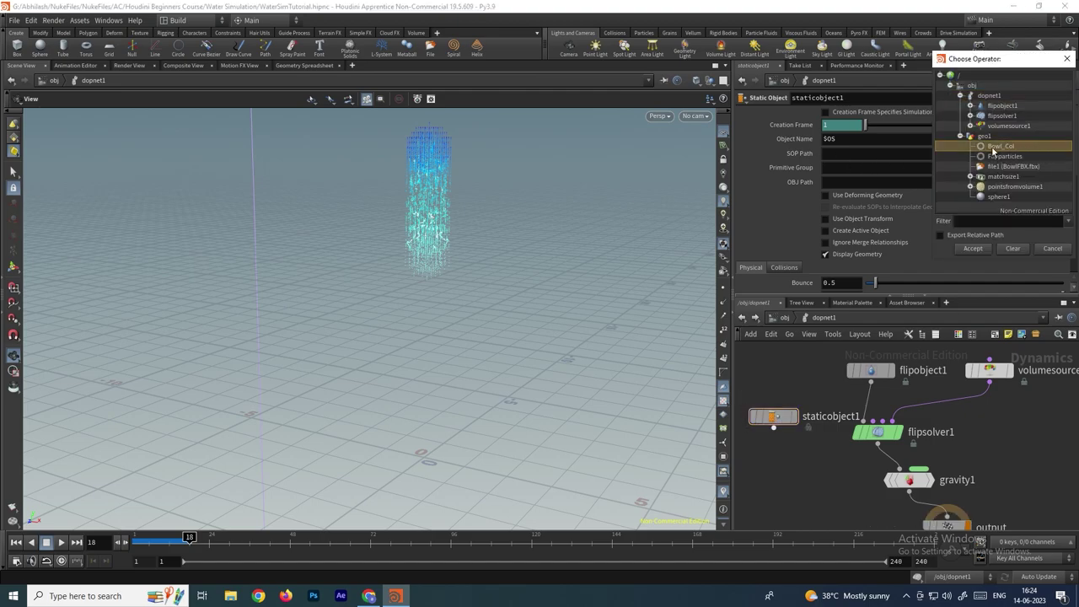
{"action": "left_click", "coordinate": [974, 250]}
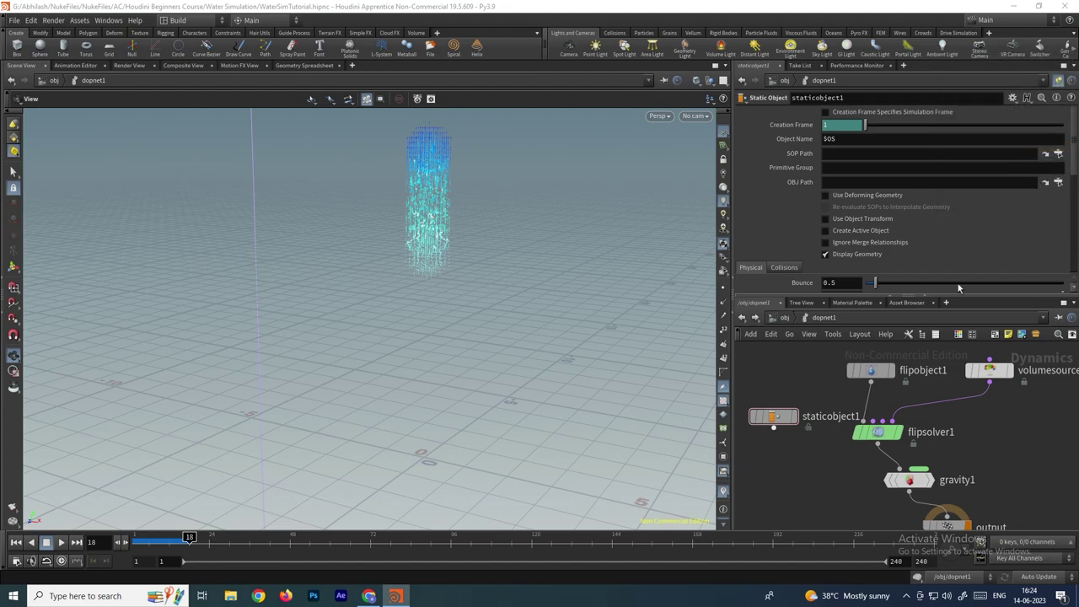
Insert a Merge node between the gravity1 and output nodes
{"action": "middle_click_drag", "start_coordinate": [823, 482], "coordinate": [835, 435]}
{"action": "left_click_drag", "start_coordinate": [959, 481], "coordinate": [953, 512]}
{"action": "key", "text": "Tab"}
{"action": "type", "text": "merge"}
{"action": "key", "text": "Return"}
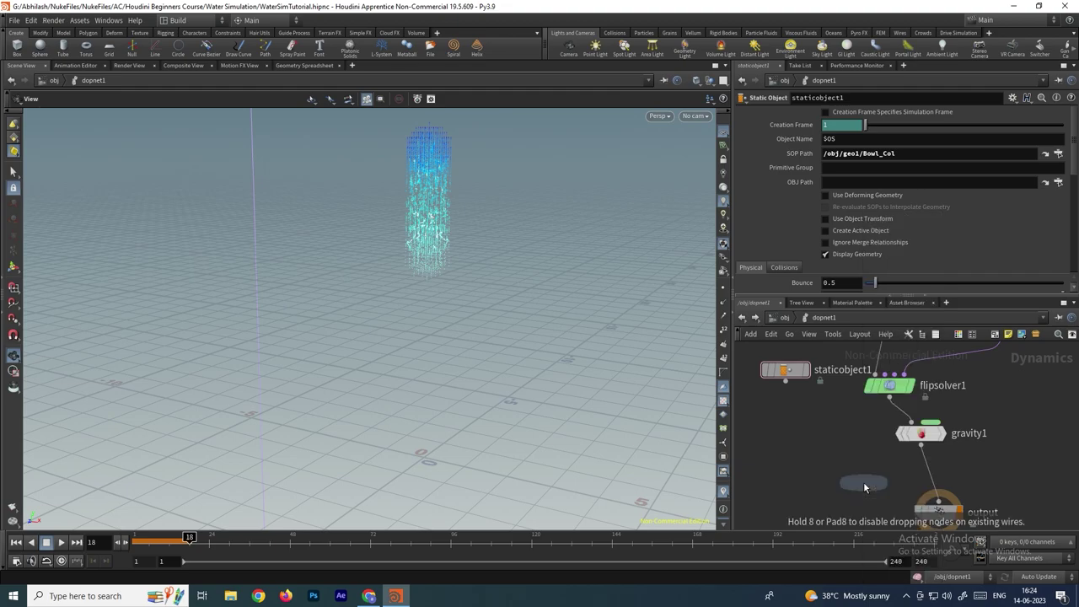
{"action": "left_click", "coordinate": [860, 482]}
{"action": "left_click_drag", "start_coordinate": [860, 482], "coordinate": [925, 485]}
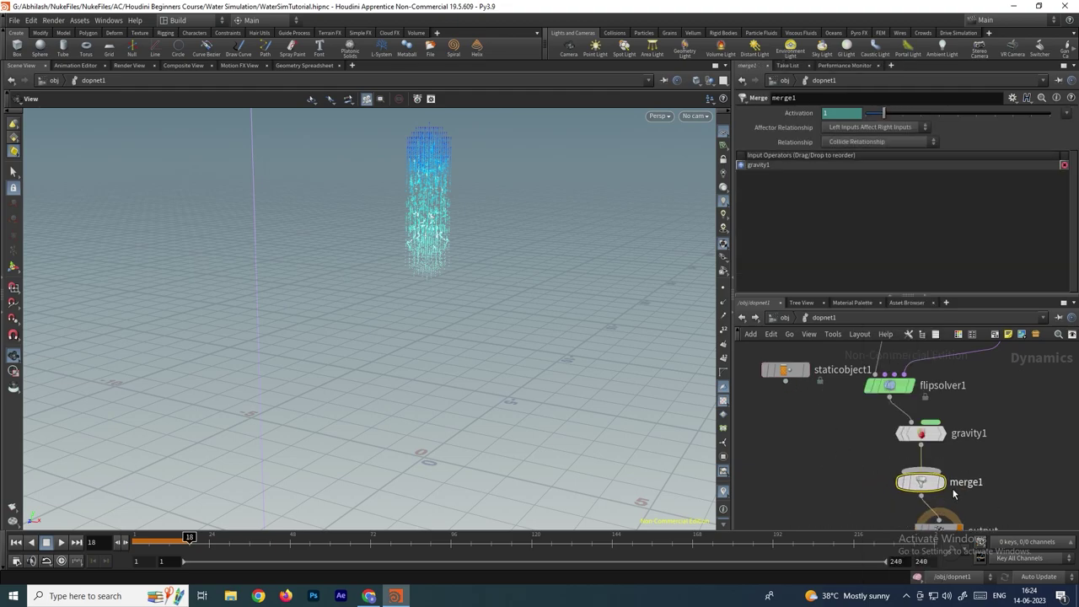
Connect staticobject1 to the Merge node and move it above gravity1 in the input order
{"action": "left_click_drag", "start_coordinate": [785, 381], "coordinate": [925, 487]}
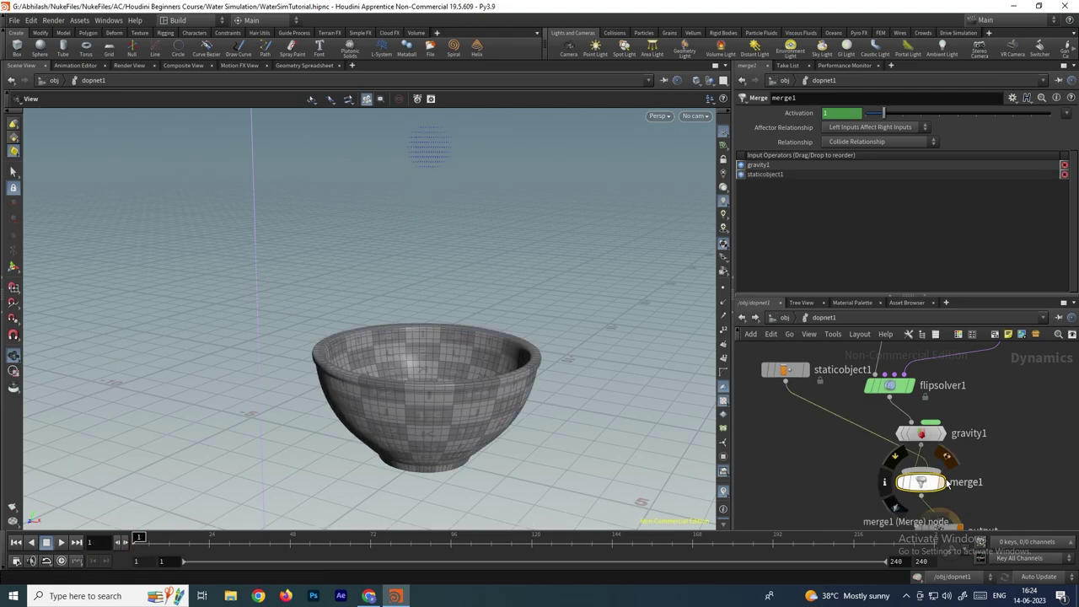
{"action": "left_click_drag", "start_coordinate": [760, 175], "coordinate": [758, 164]}
{"action": "left_click_drag", "start_coordinate": [785, 371], "coordinate": [786, 376]}
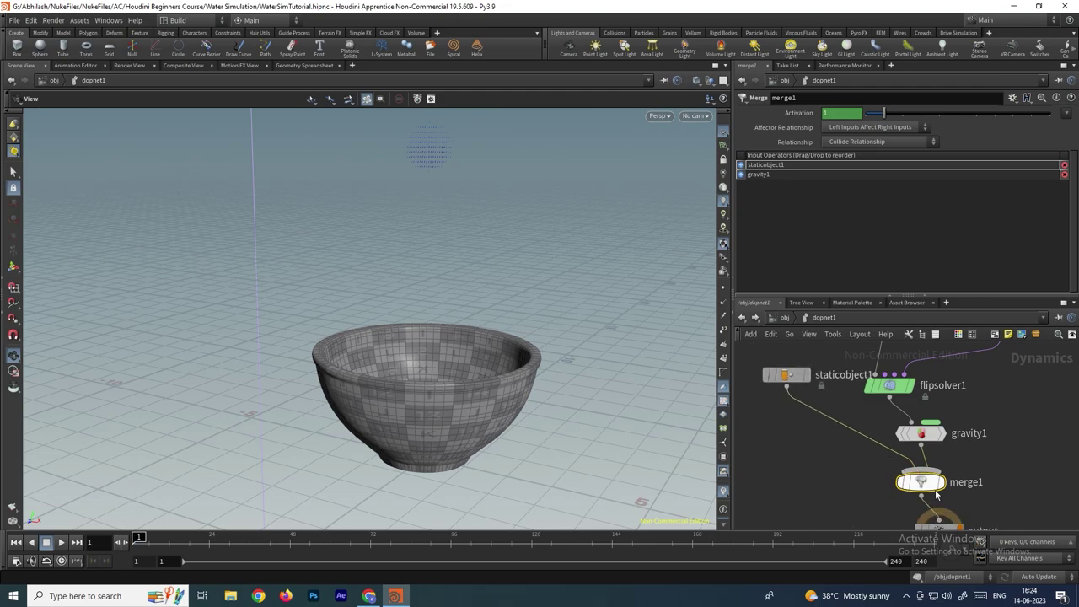
Simulate the fluid falling into the bowl, turn on real-time playback and replay the cached frames from the start
{"action": "key", "text": "h"}
{"action": "left_click", "coordinate": [60, 542]}
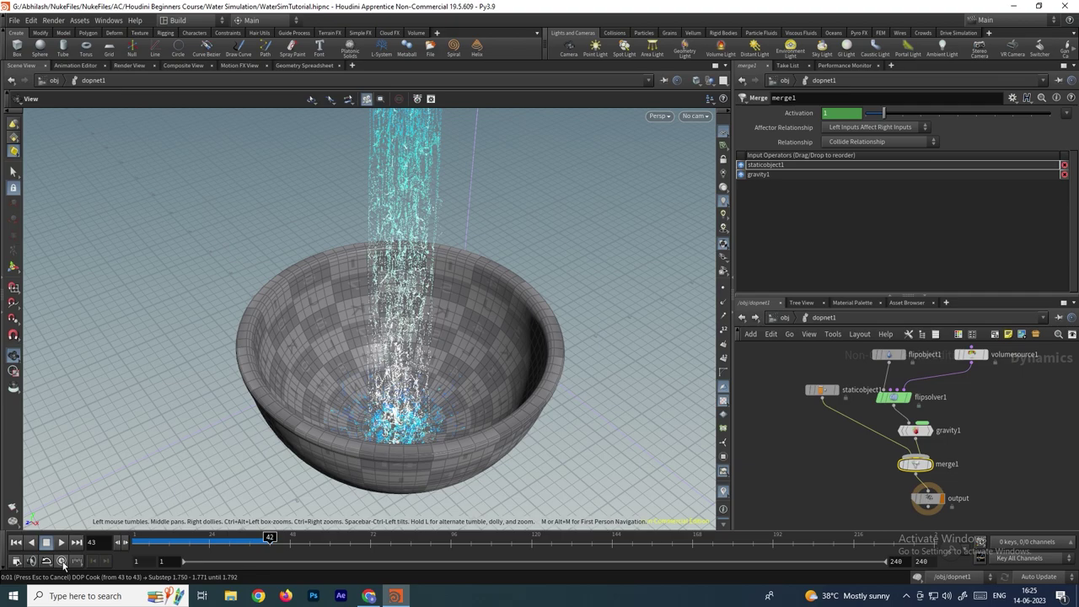
{"action": "left_click", "coordinate": [15, 542]}
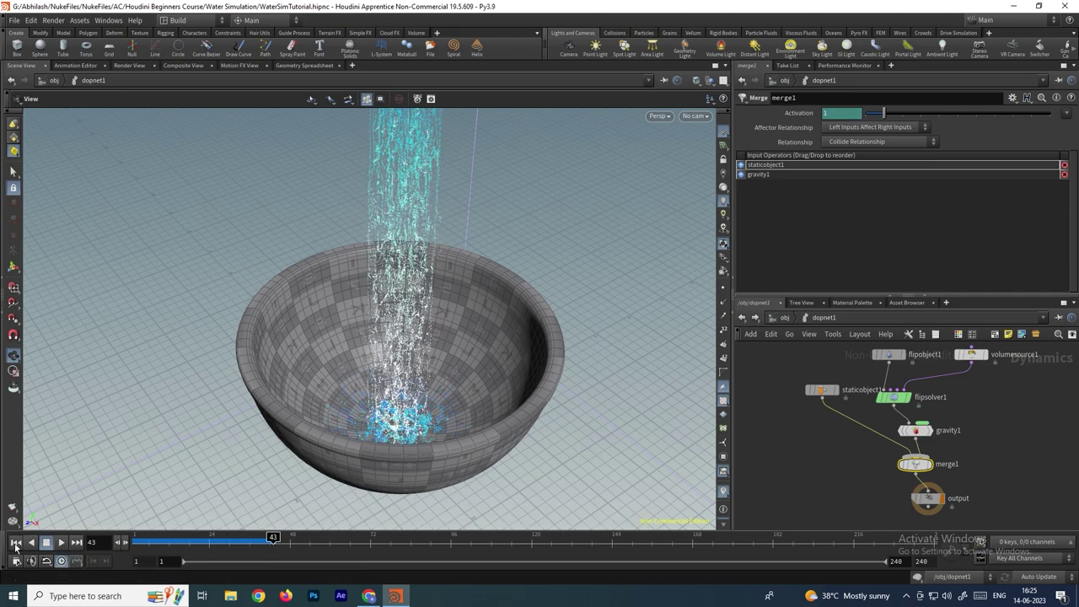
{"action": "left_click", "coordinate": [61, 544]}
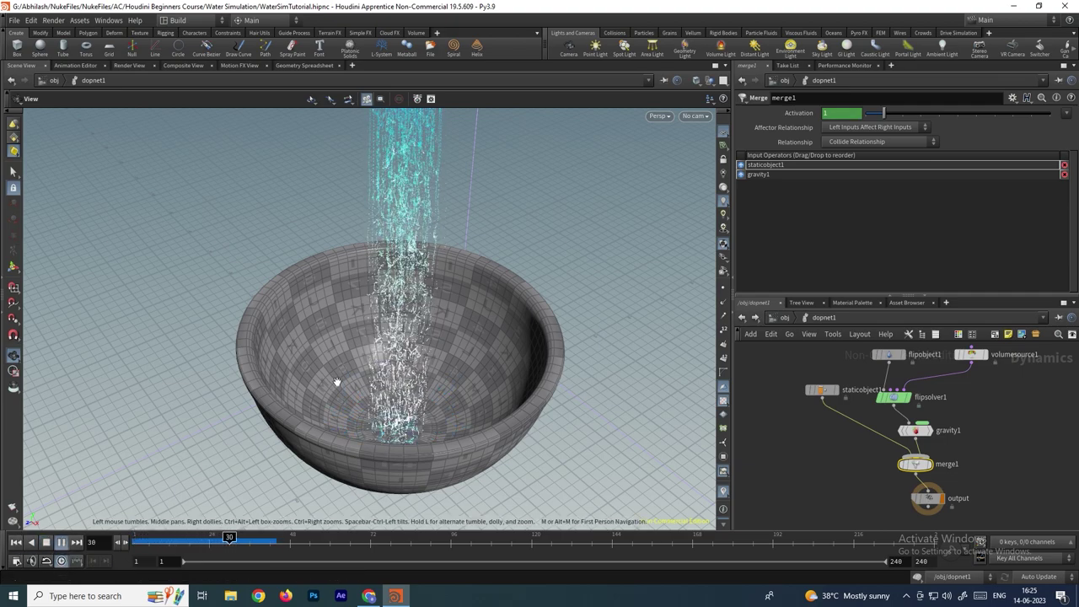
{"action": "left_click", "coordinate": [61, 543]}
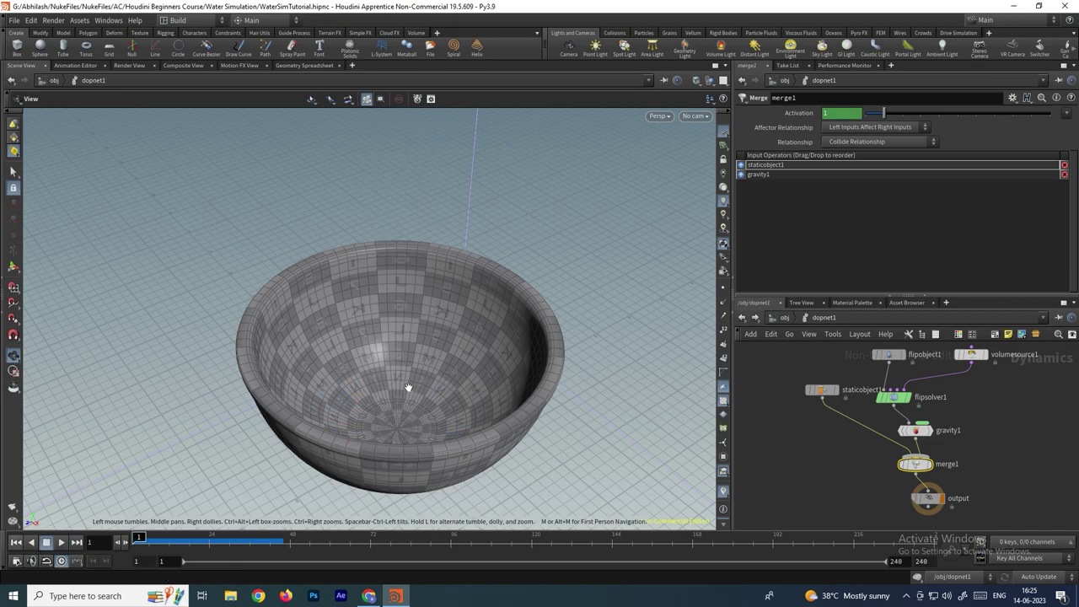
Turn on staticobject1's volume Collision Guide and turn off its Display Geometry
{"action": "left_click_drag", "start_coordinate": [410, 390], "coordinate": [473, 340]}
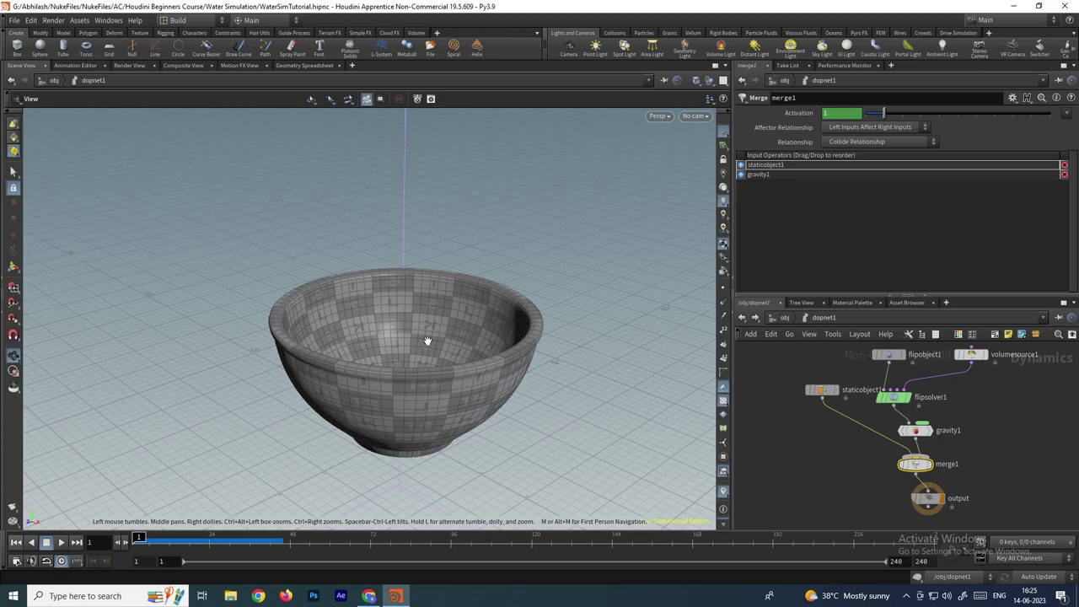
{"action": "left_click_drag", "start_coordinate": [423, 367], "coordinate": [434, 296]}
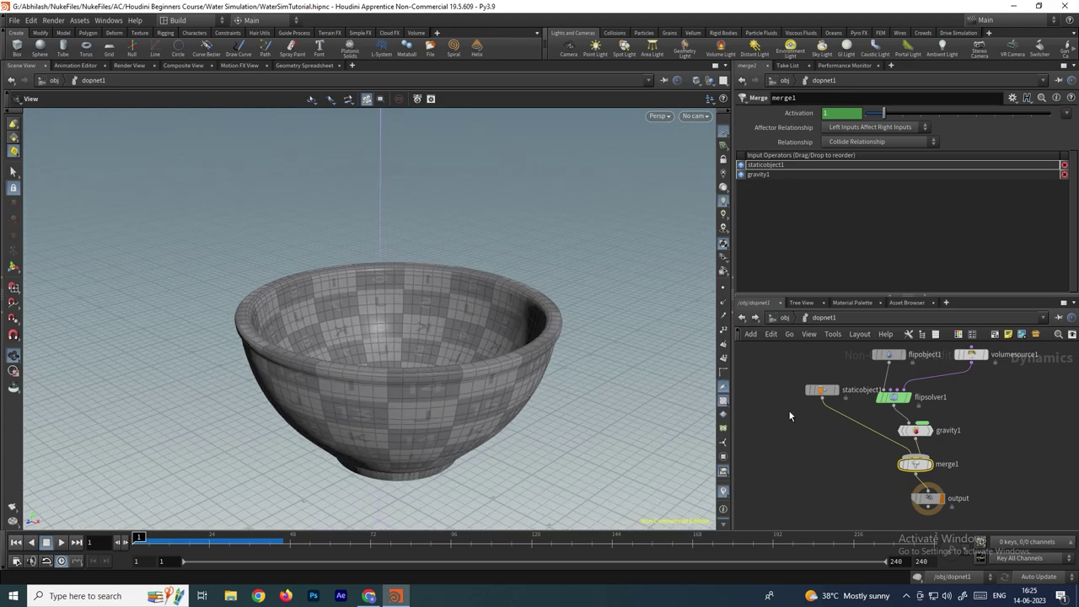
{"action": "scroll", "coordinate": [790, 416], "scroll_direction": "up", "scroll_amount": 3}
{"action": "left_click", "coordinate": [833, 380]}
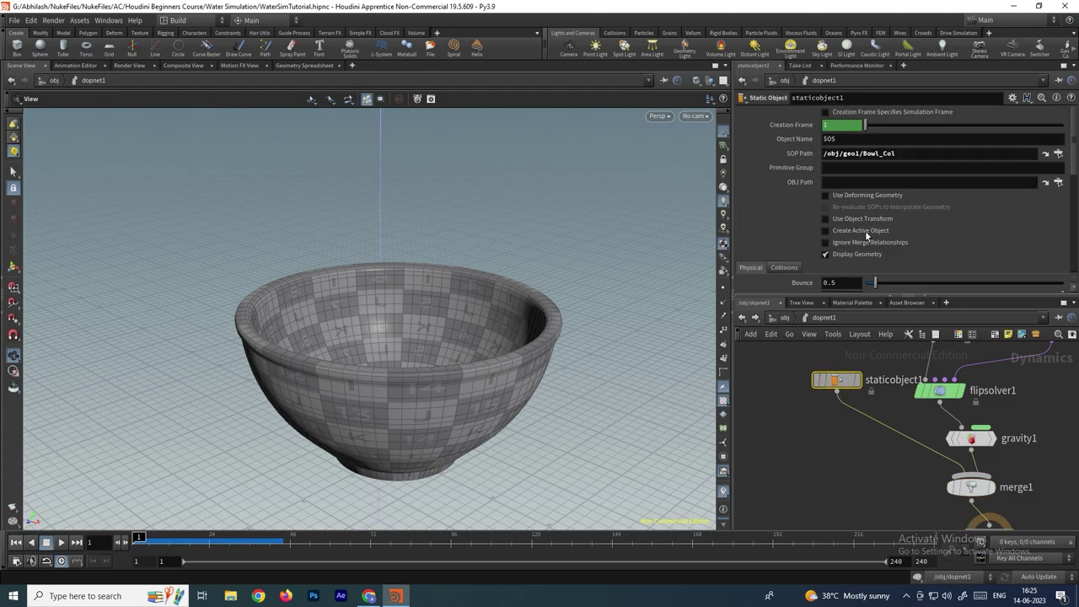
{"action": "scroll", "coordinate": [935, 231], "scroll_direction": "down", "scroll_amount": 1}
{"action": "scroll", "coordinate": [842, 223], "scroll_direction": "down", "scroll_amount": 1}
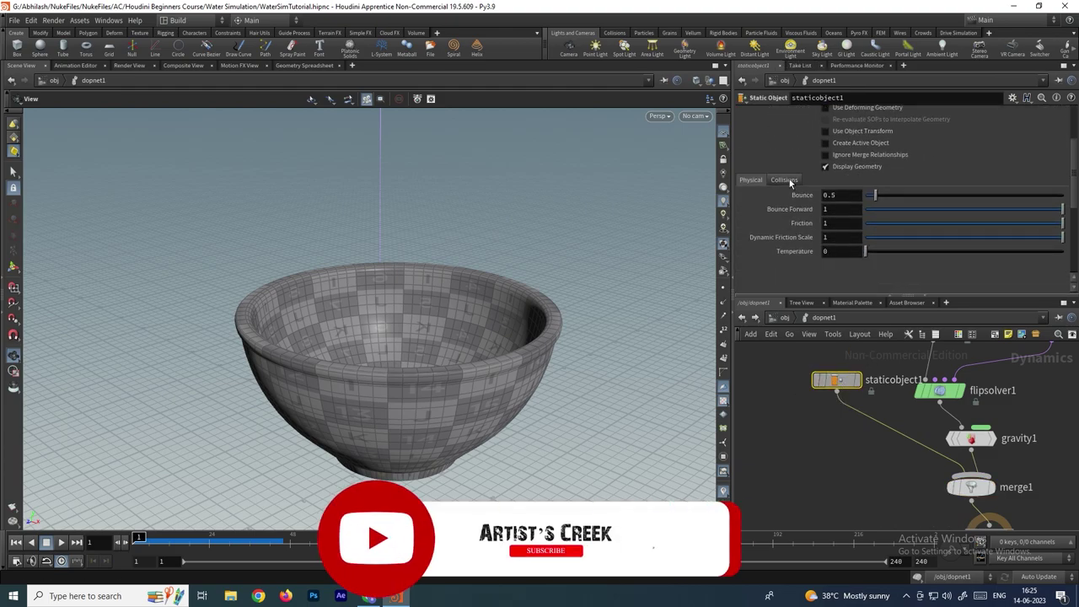
{"action": "left_click", "coordinate": [785, 180]}
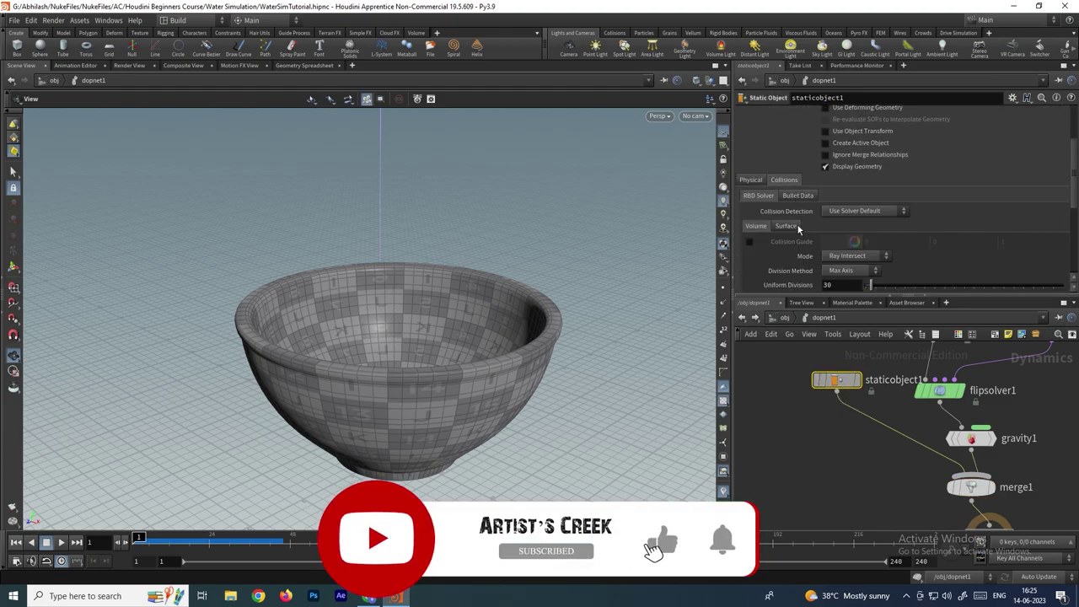
{"action": "left_click", "coordinate": [750, 243]}
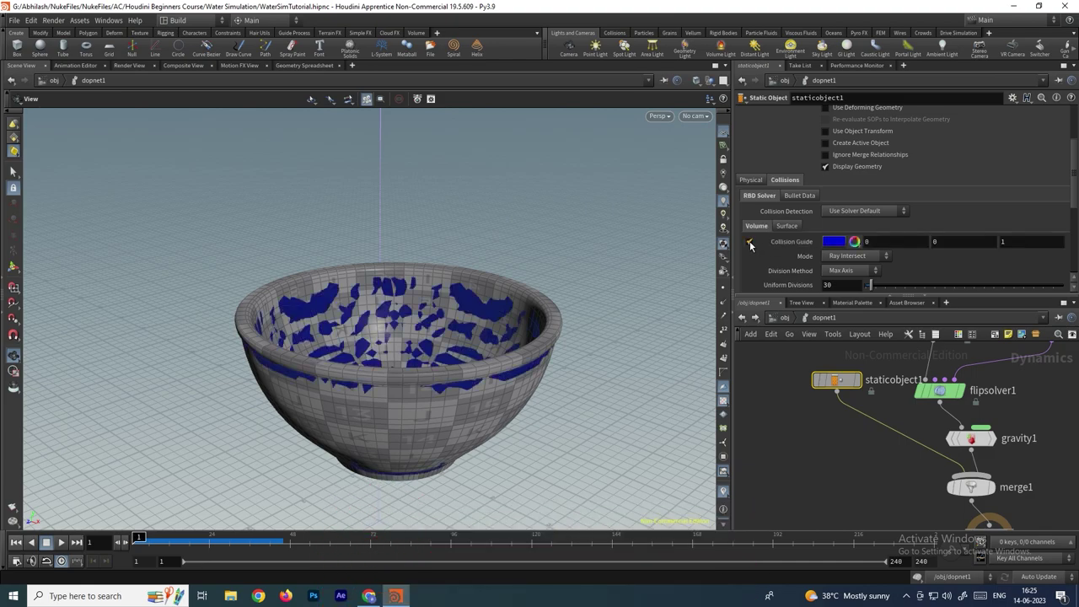
{"action": "left_click", "coordinate": [826, 167]}
Inspect the bowl's collision guide for holes and raise its Uniform Divisions to 58
{"action": "left_click_drag", "start_coordinate": [470, 289], "coordinate": [397, 313]}
{"action": "scroll", "coordinate": [430, 321], "scroll_direction": "up", "scroll_amount": 8}
{"action": "scroll", "coordinate": [506, 306], "scroll_direction": "down", "scroll_amount": 6}
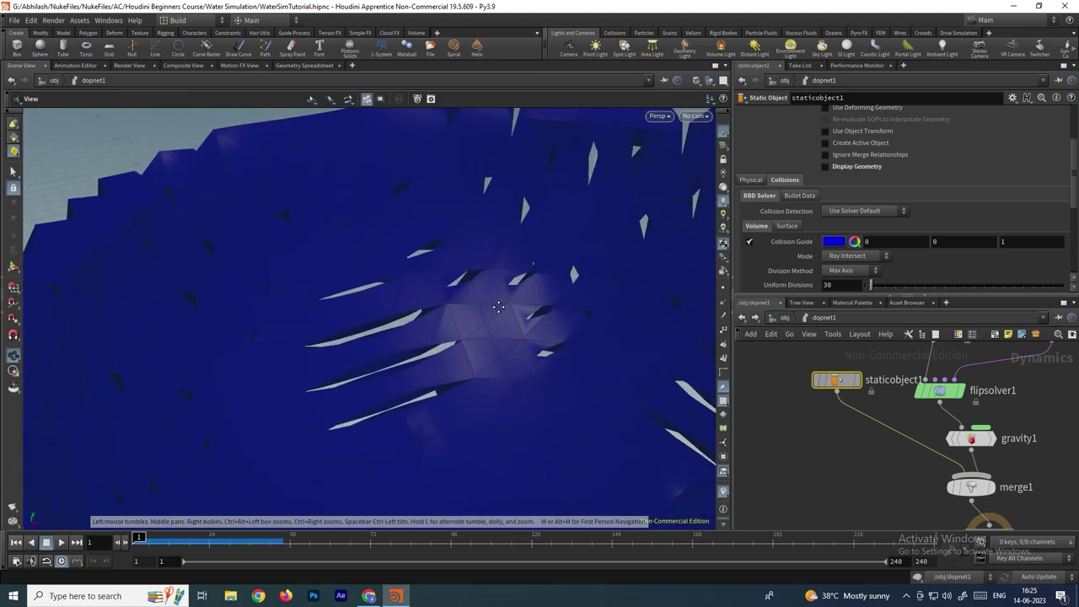
{"action": "scroll", "coordinate": [439, 240], "scroll_direction": "down", "scroll_amount": 5}
{"action": "left_click_drag", "start_coordinate": [446, 253], "coordinate": [514, 290]}
{"action": "scroll", "coordinate": [790, 263], "scroll_direction": "down", "scroll_amount": 2}
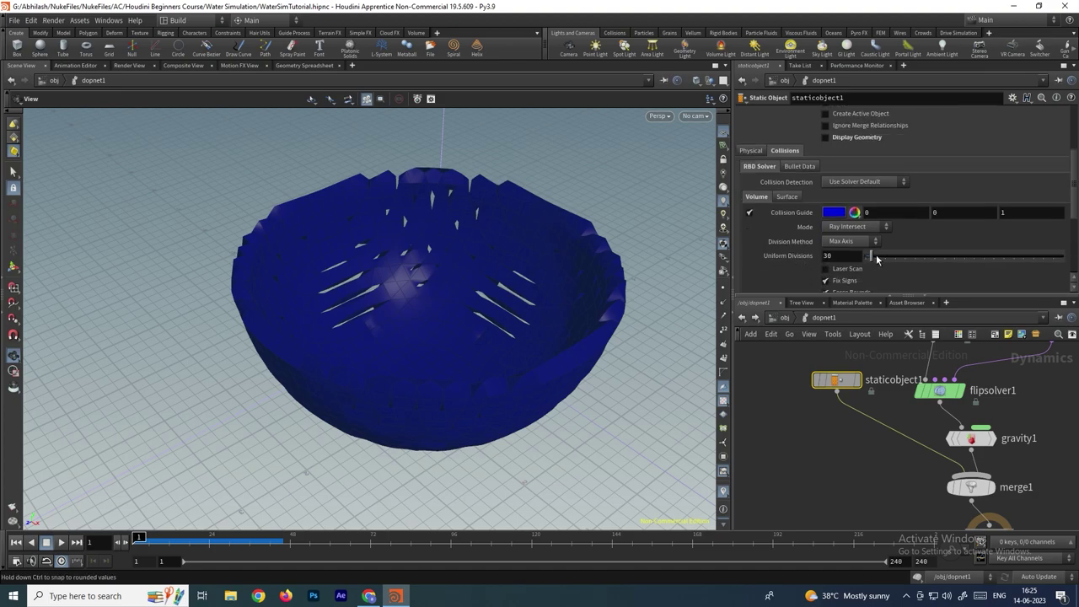
{"action": "left_click_drag", "start_coordinate": [877, 257], "coordinate": [879, 258]}
{"action": "left_click_drag", "start_coordinate": [489, 268], "coordinate": [463, 262]}
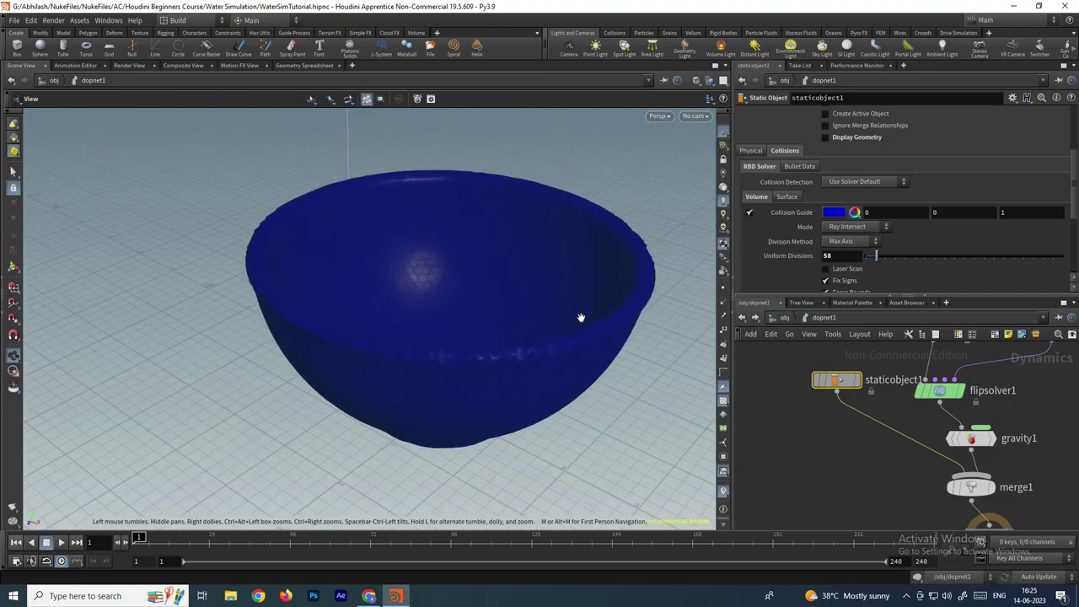
Turn off the static object's Collision Guide and turn its Display Geometry back on
{"action": "left_click", "coordinate": [750, 213]}
{"action": "left_click", "coordinate": [834, 137]}
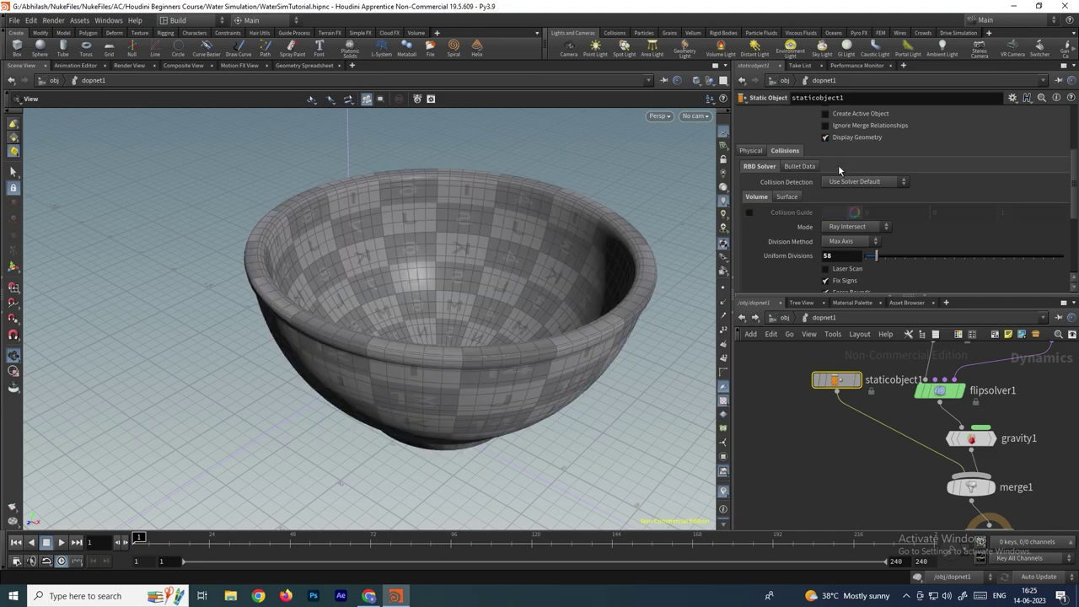
Go up to the object level and play the simulation to check how the particles collide with the bowl
{"action": "scroll", "coordinate": [877, 421], "scroll_direction": "down", "scroll_amount": 2}
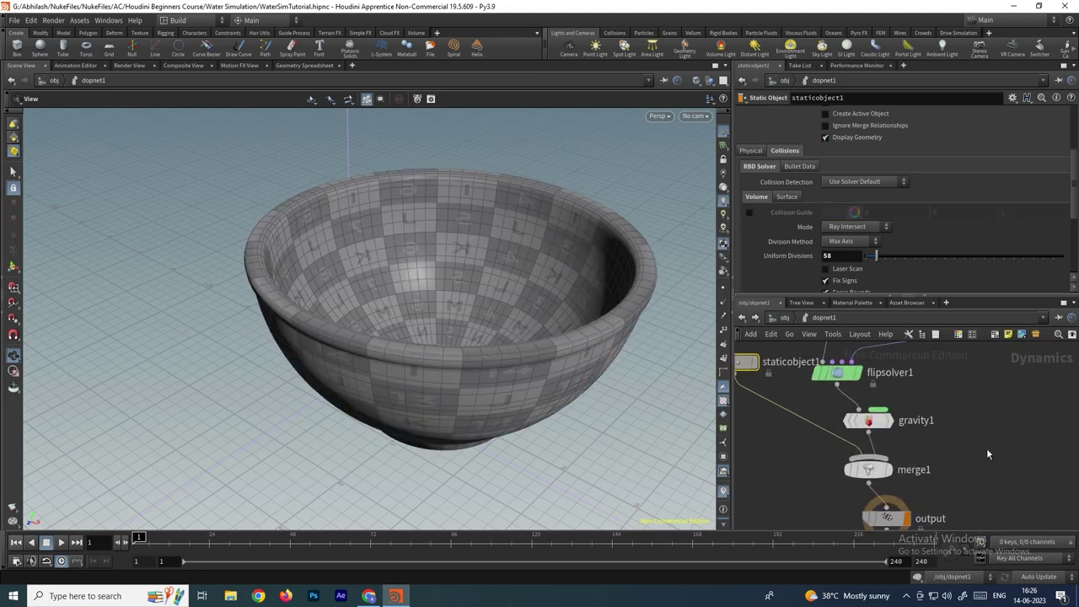
{"action": "left_click", "coordinate": [757, 318]}
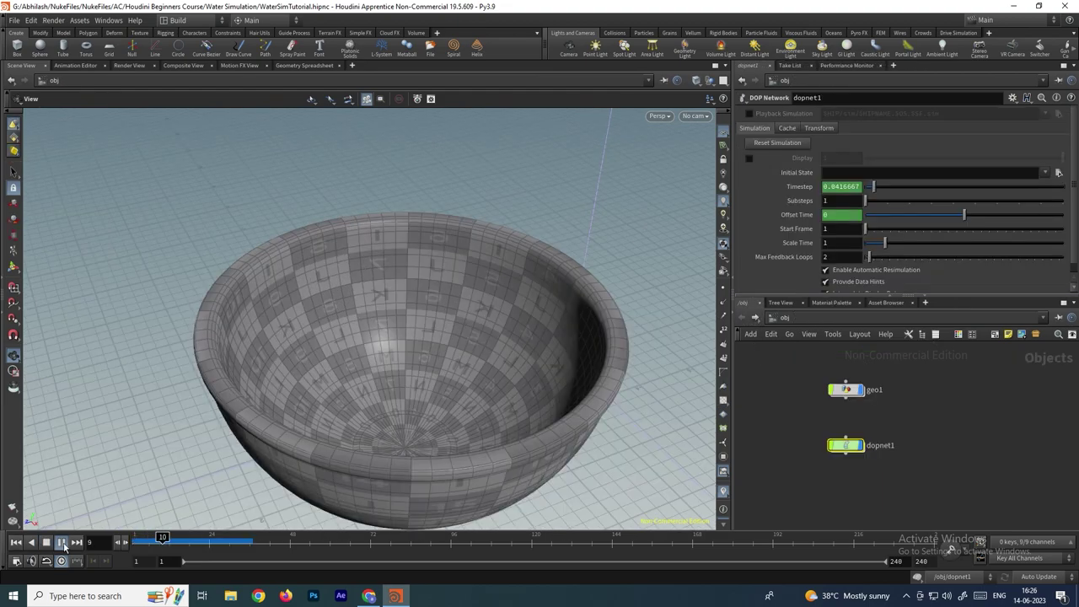
{"action": "left_click", "coordinate": [61, 542]}
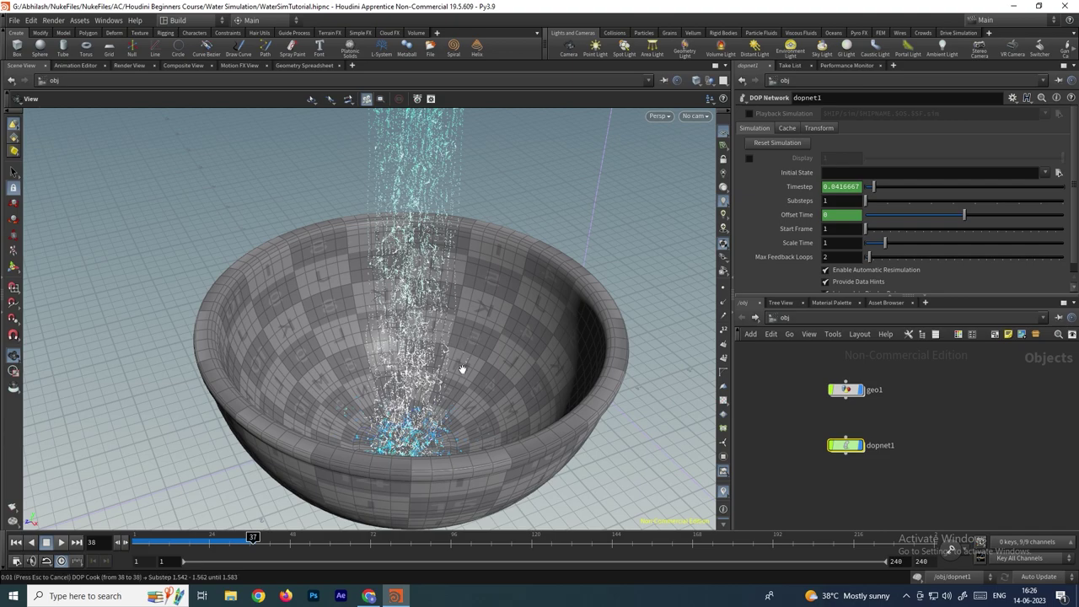
{"action": "left_click_drag", "start_coordinate": [453, 379], "coordinate": [473, 337]}
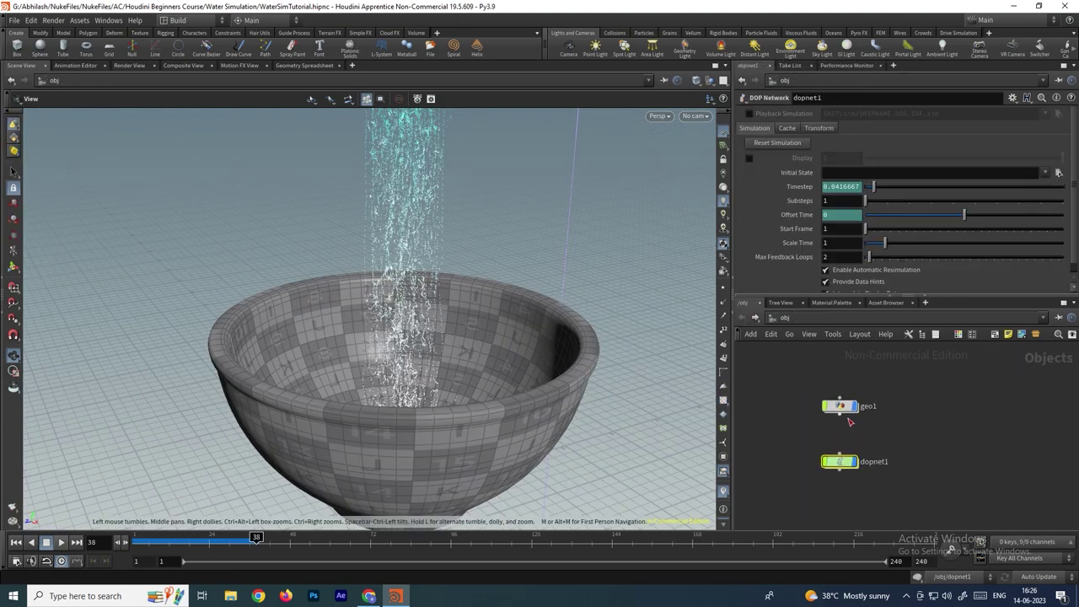
Check the Point Separation of pointsfromvolume1 inside geo1 and return to the dopnet1 network
{"action": "double_click", "coordinate": [845, 390]}
{"action": "scroll", "coordinate": [857, 453], "scroll_direction": "up", "scroll_amount": 2}
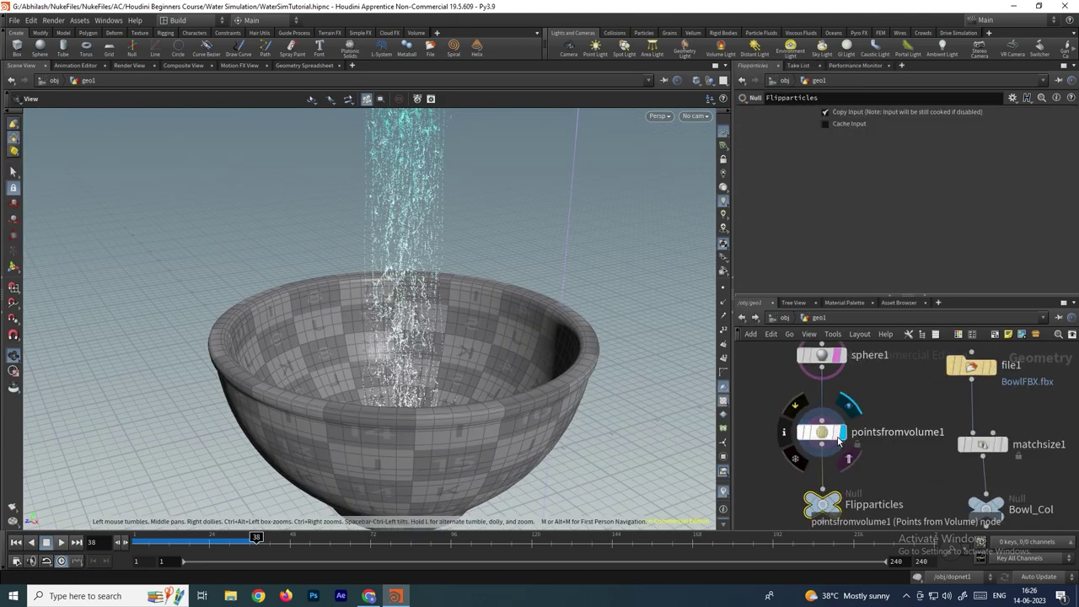
{"action": "left_click", "coordinate": [833, 437]}
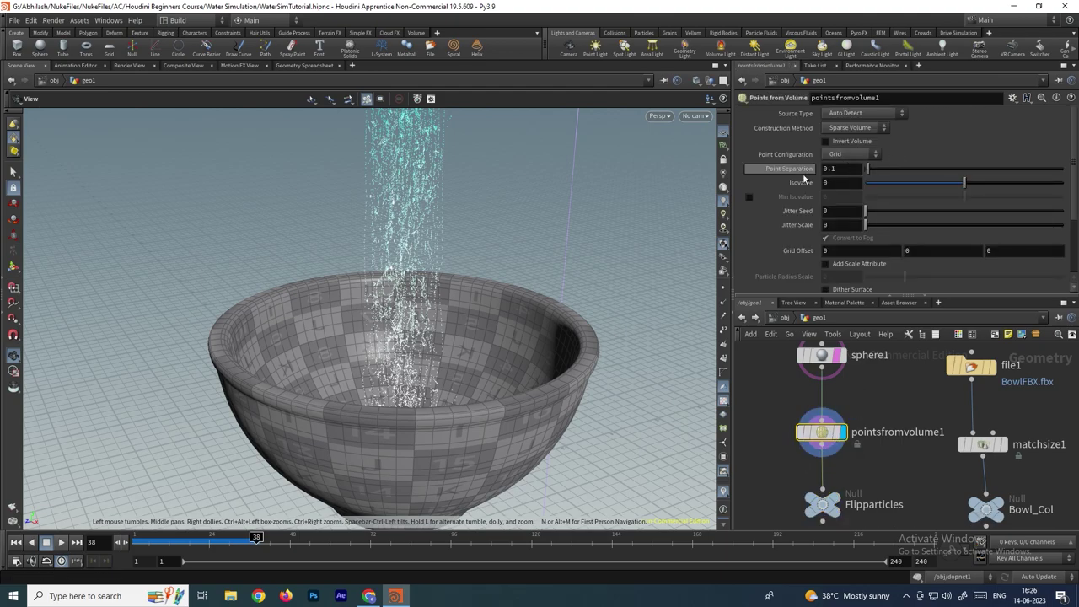
{"action": "left_click", "coordinate": [742, 317]}
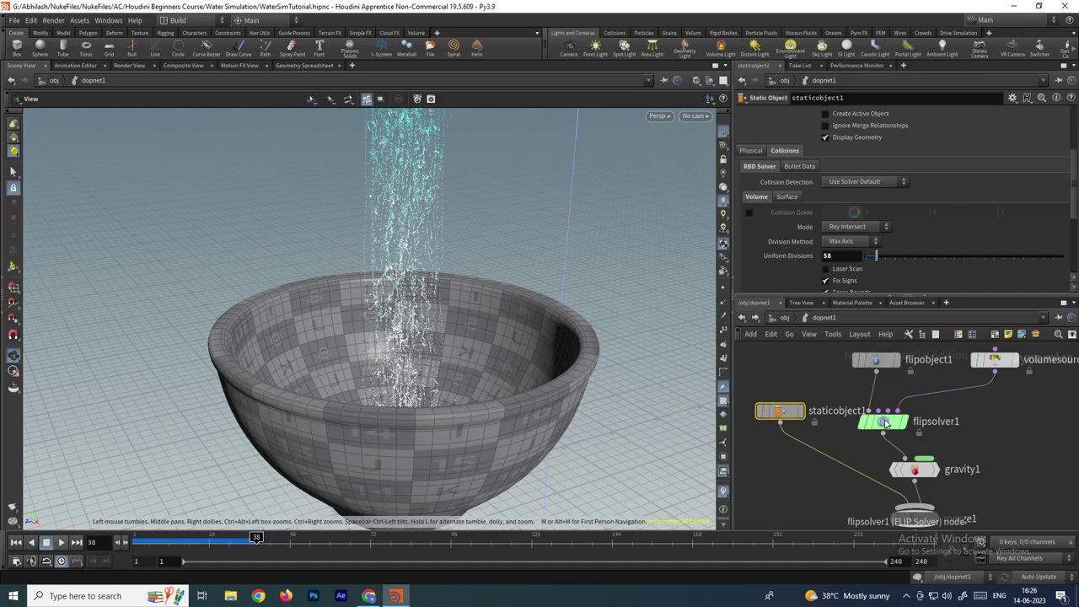
Link the Point Separation of pointsfromvolume1 in geo1 to flipobject1's Particle Separation with a relative reference
{"action": "left_click", "coordinate": [885, 421]}
{"action": "left_click", "coordinate": [877, 361]}
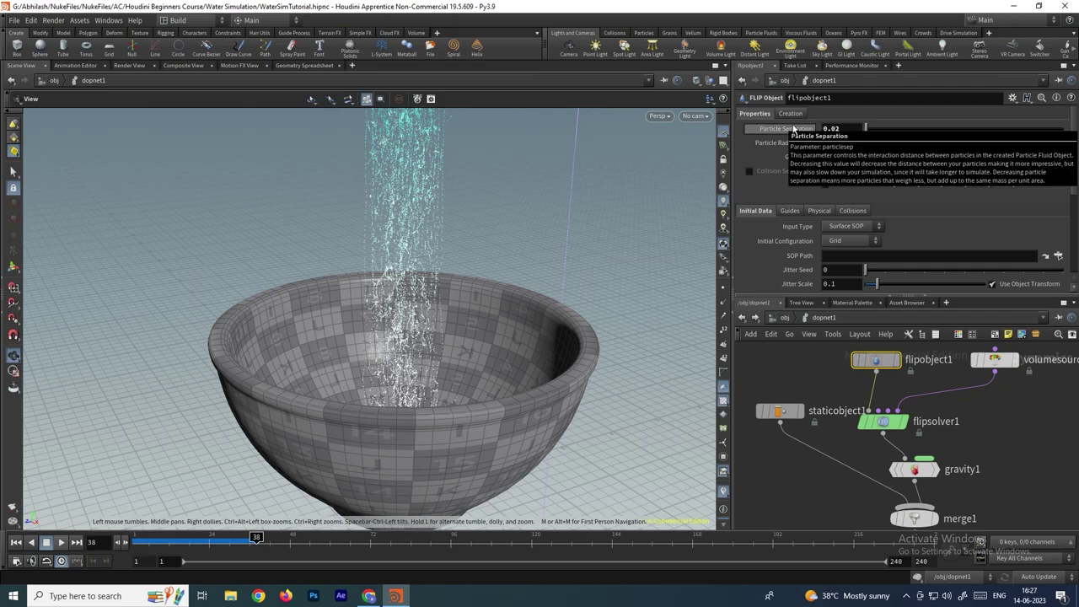
{"action": "right_click", "coordinate": [786, 133]}
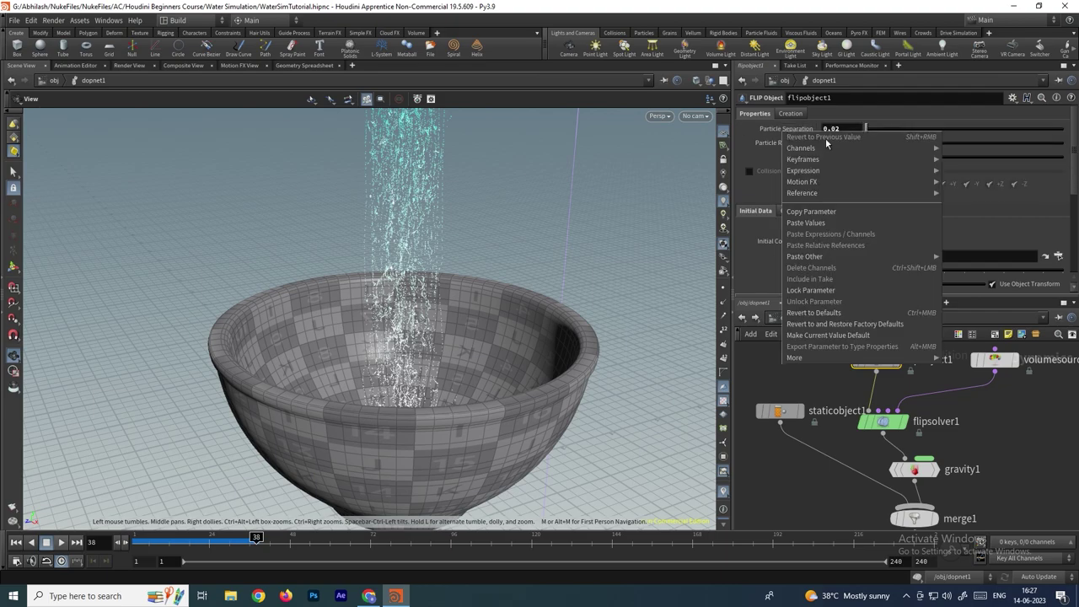
{"action": "left_click", "coordinate": [811, 212]}
{"action": "left_click", "coordinate": [743, 321]}
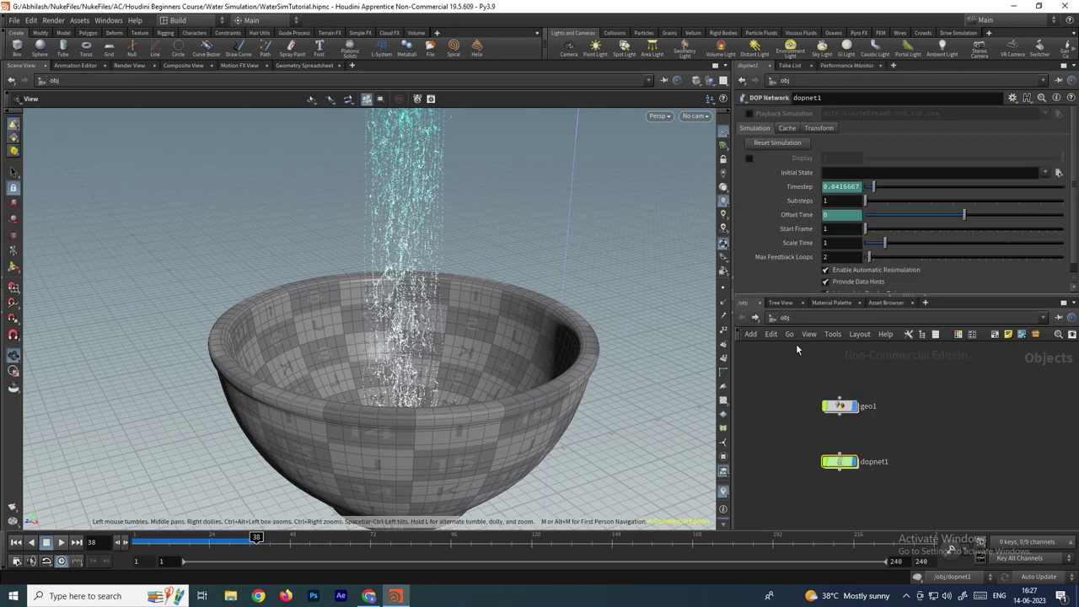
{"action": "double_click", "coordinate": [841, 408]}
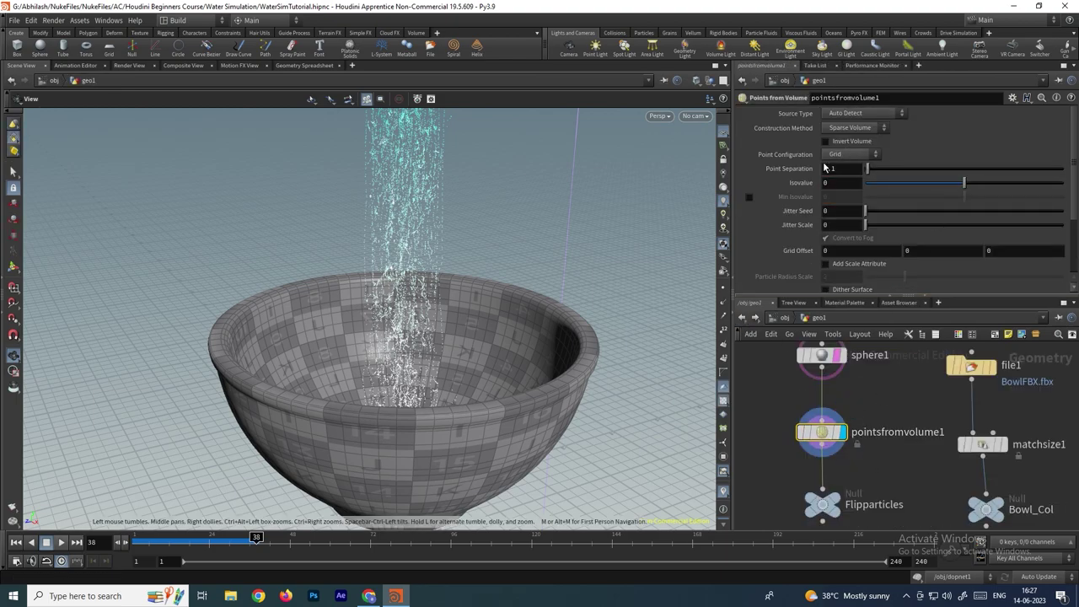
{"action": "right_click", "coordinate": [790, 173]}
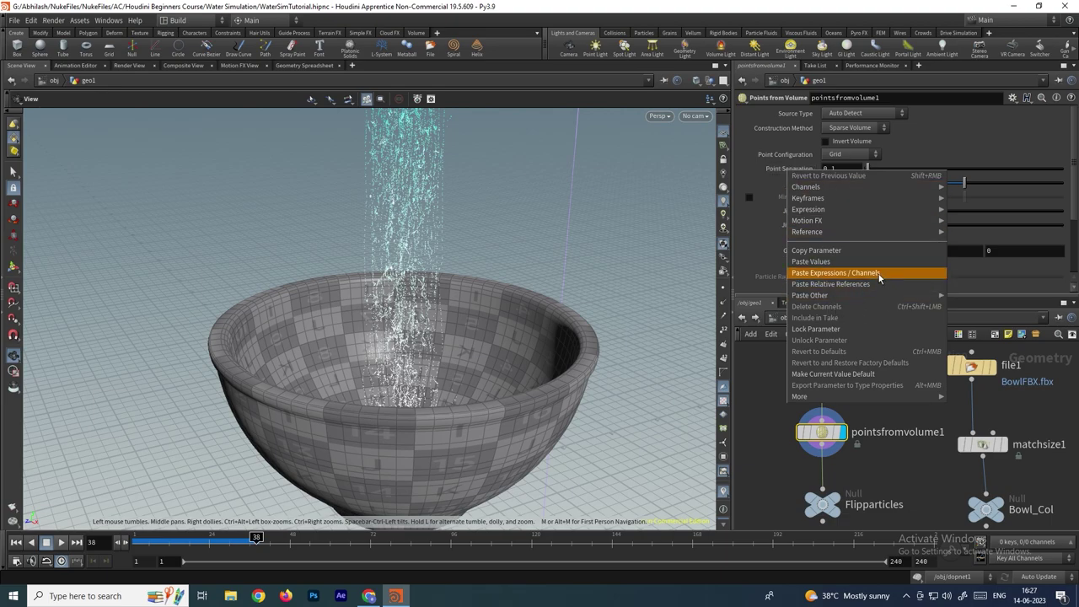
{"action": "left_click", "coordinate": [854, 284]}
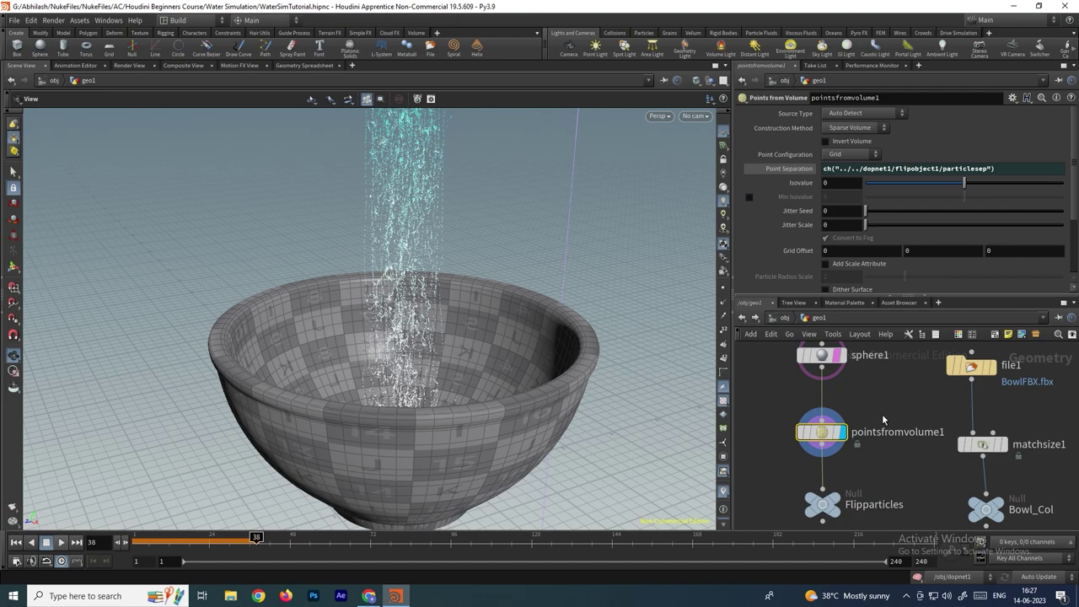
Compare flipobject1's Particle Separation with the linked Point Separation in geo1, and replay the simulation from the first frame
{"action": "left_click", "coordinate": [742, 318]}
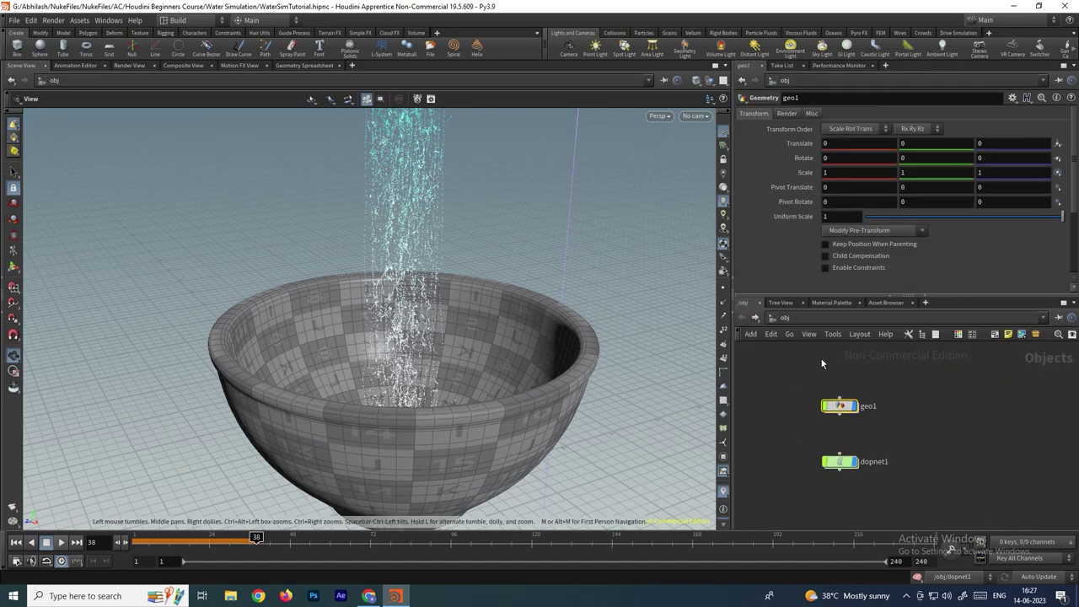
{"action": "double_click", "coordinate": [839, 464]}
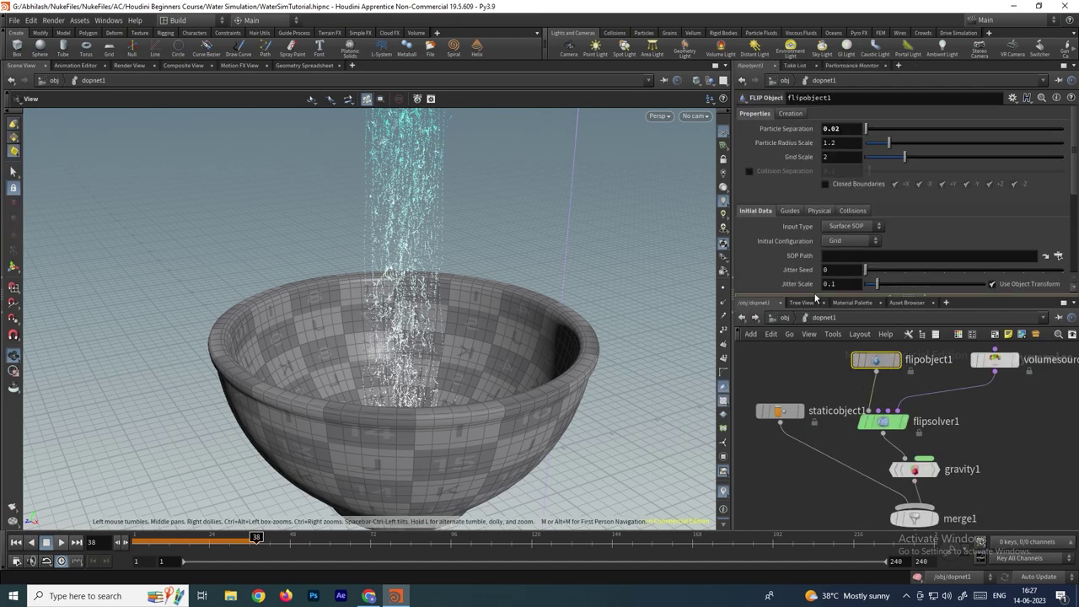
{"action": "left_click", "coordinate": [743, 319]}
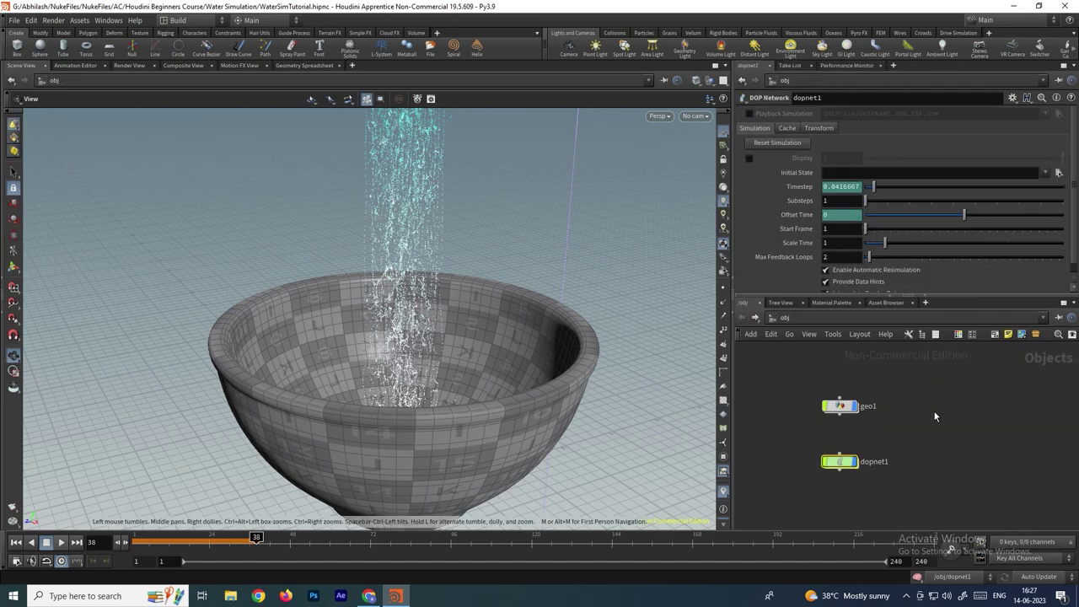
{"action": "double_click", "coordinate": [839, 408]}
{"action": "left_click", "coordinate": [834, 433]}
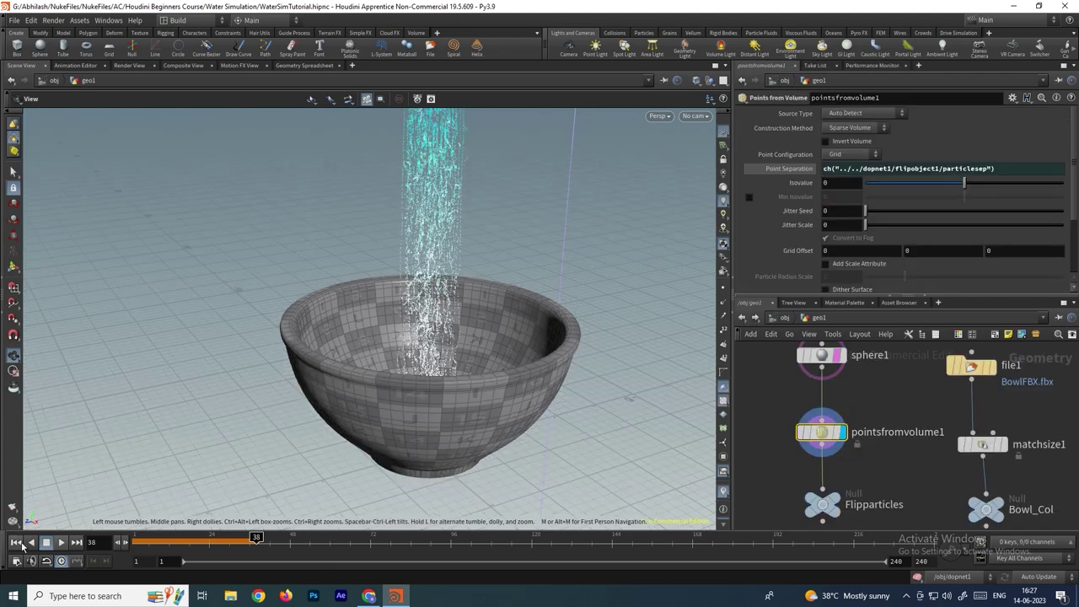
{"action": "left_click", "coordinate": [16, 543]}
{"action": "left_click", "coordinate": [61, 542]}
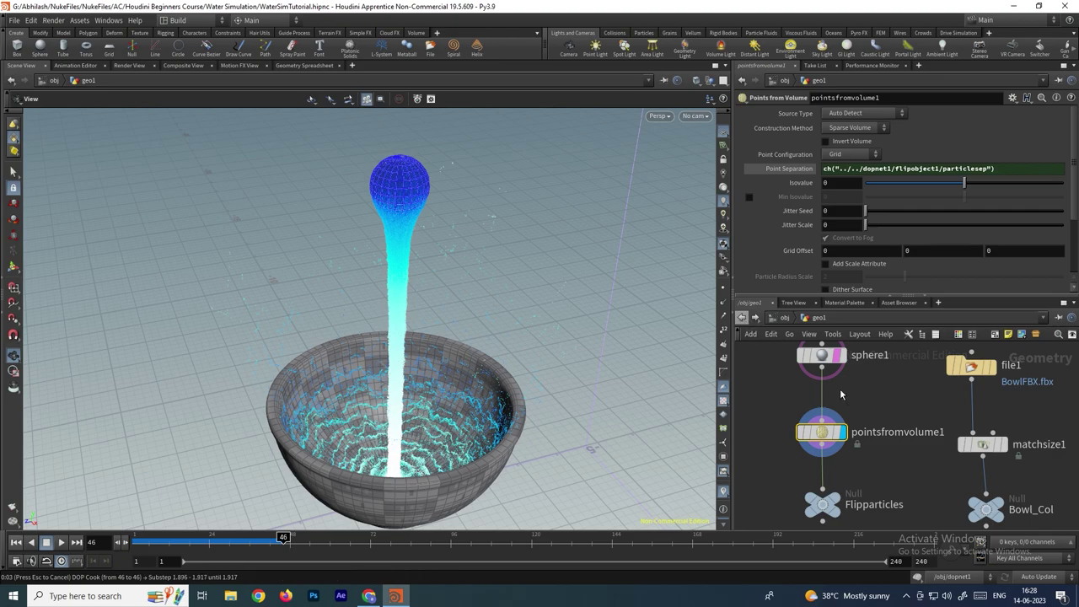
Review the solver node chain inside dopnet1 and the source and collision nodes inside geo1, and return to object level
{"action": "key", "text": "u"}
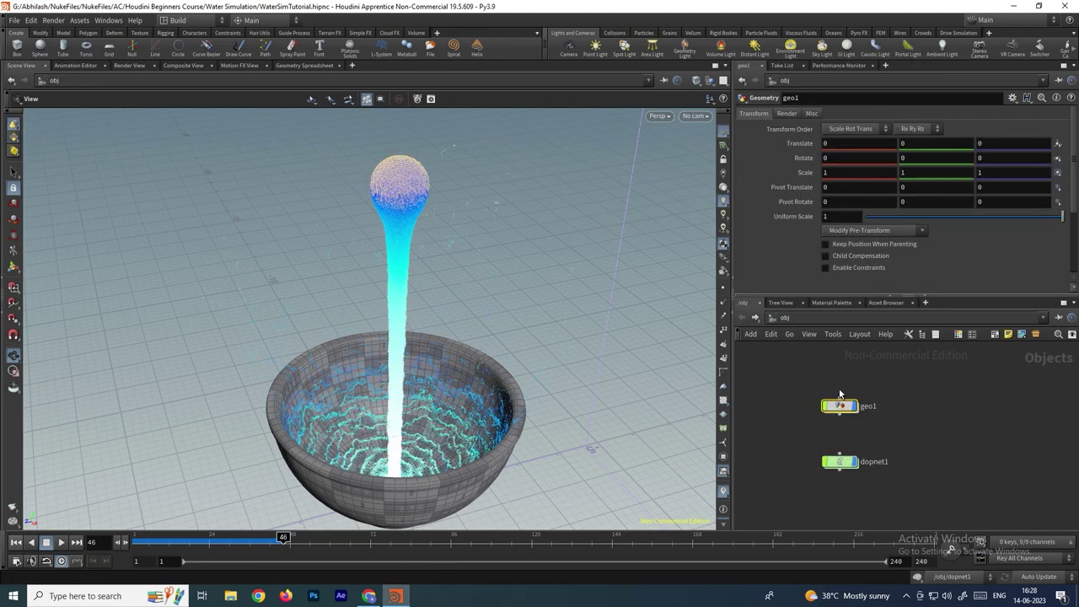
{"action": "double_click", "coordinate": [841, 462]}
{"action": "middle_click_drag", "start_coordinate": [986, 438], "coordinate": [961, 405]}
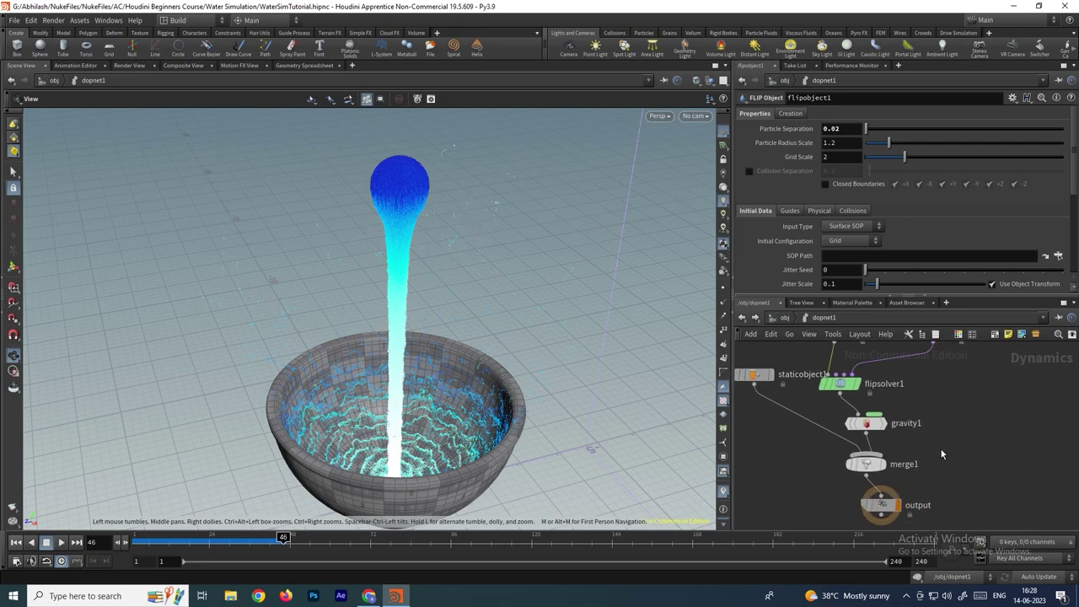
{"action": "middle_click_drag", "start_coordinate": [951, 465], "coordinate": [935, 448]}
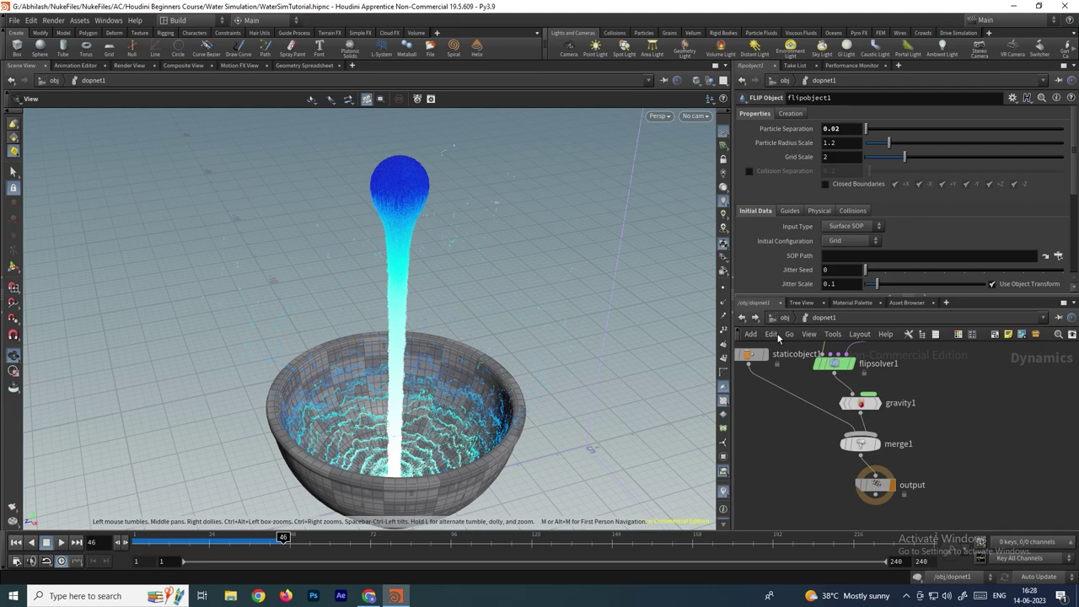
{"action": "left_click", "coordinate": [742, 317]}
{"action": "left_click", "coordinate": [844, 413]}
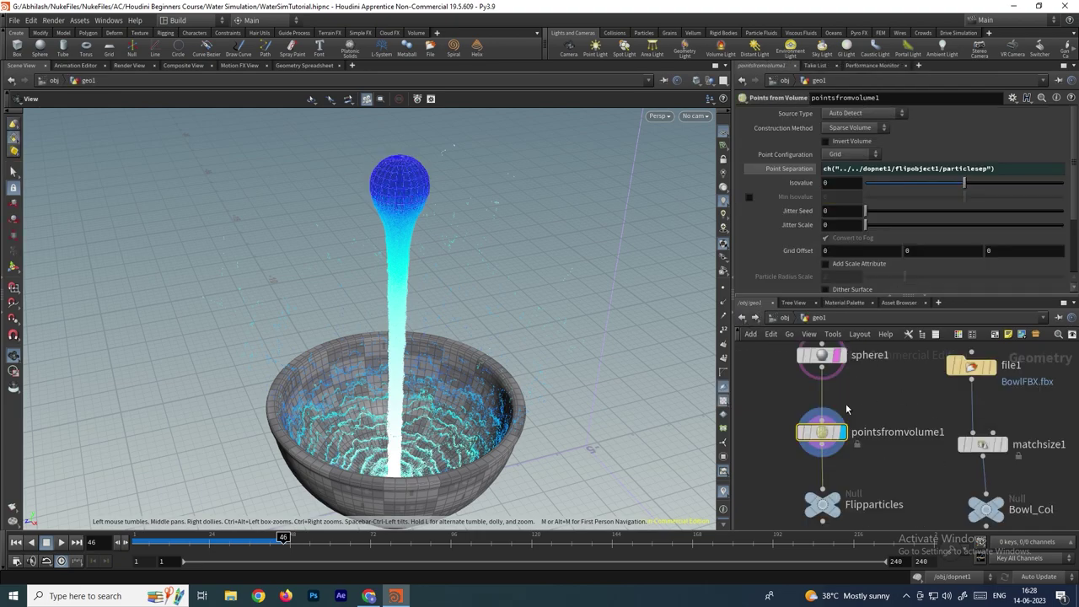
{"action": "scroll", "coordinate": [856, 410], "scroll_direction": "down", "scroll_amount": 3}
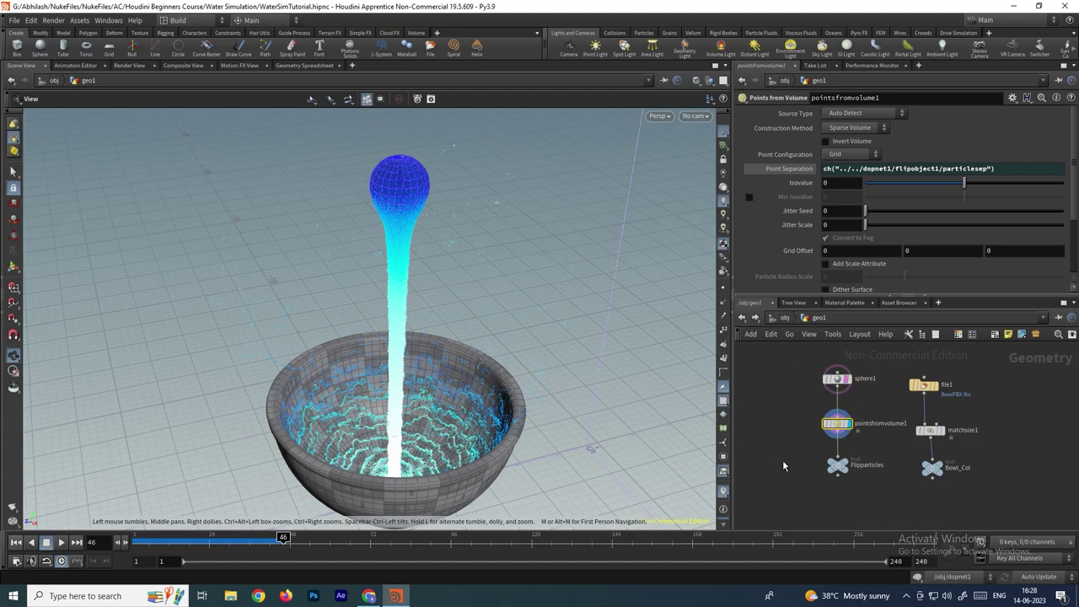
{"action": "left_click", "coordinate": [745, 321]}
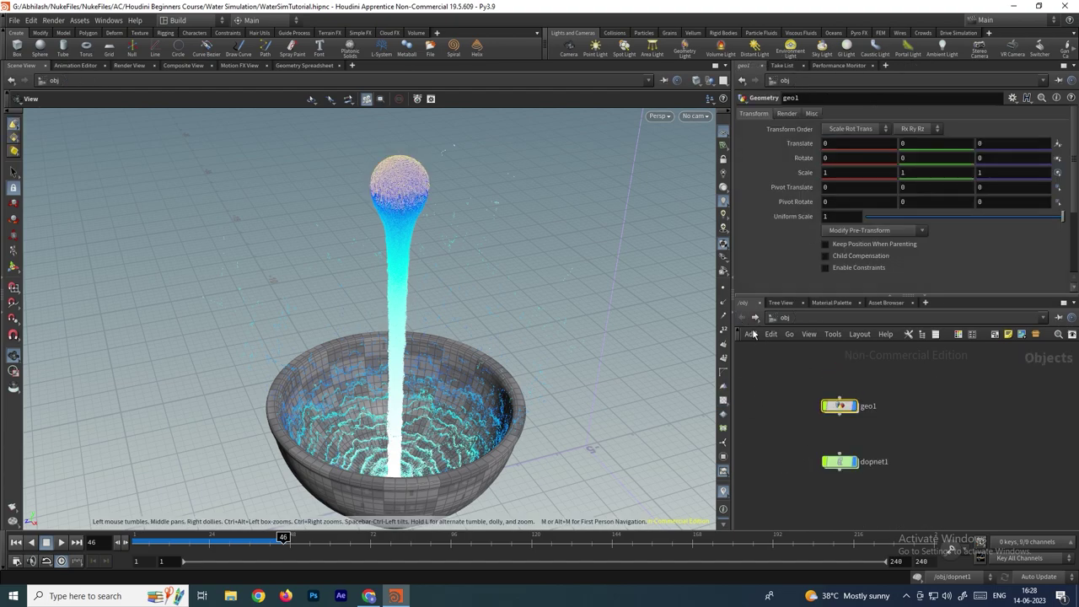
{"action": "scroll", "coordinate": [899, 443], "scroll_direction": "up", "scroll_amount": 1}
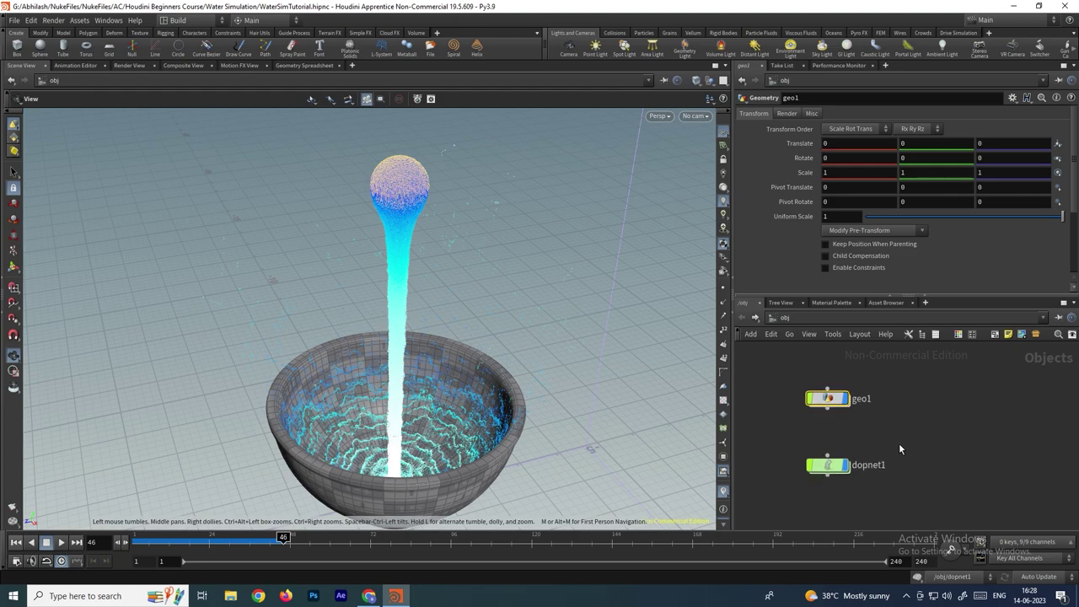
Add a DOP Import Fields node inside geo1 and delete the file cache node created along with it
{"action": "double_click", "coordinate": [830, 400]}
{"action": "key", "text": "Tab"}
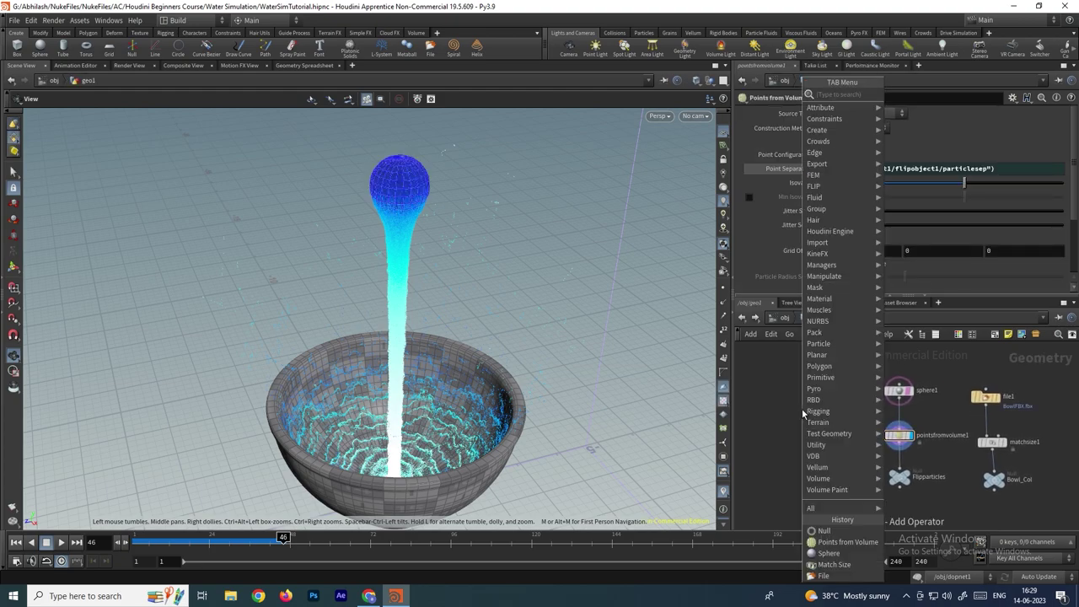
{"action": "type", "text": "dop"}
{"action": "left_click", "coordinate": [925, 127]}
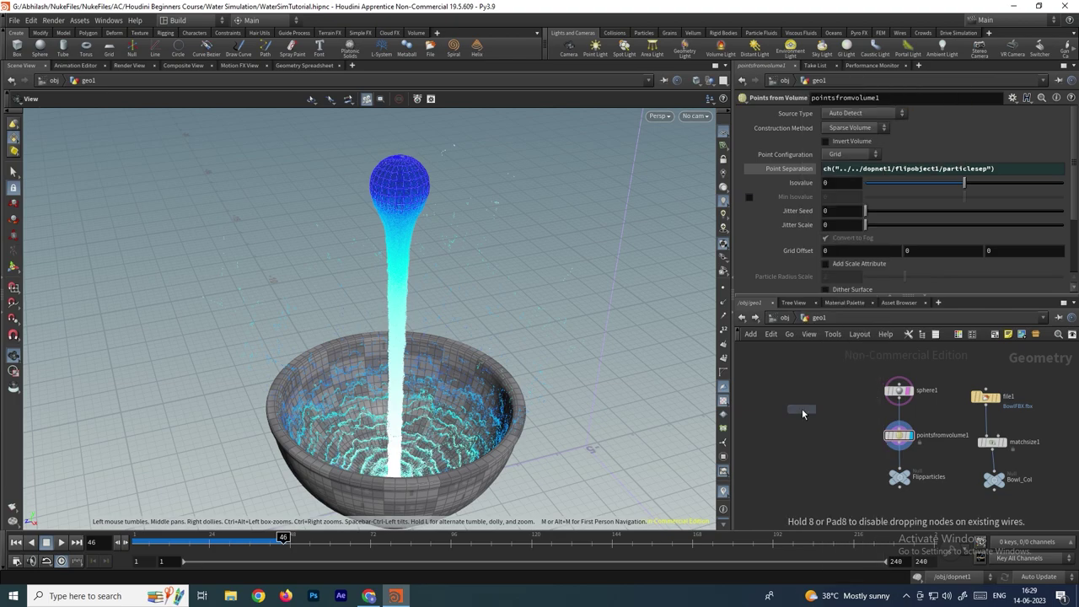
{"action": "left_click", "coordinate": [798, 382]}
{"action": "scroll", "coordinate": [824, 400], "scroll_direction": "up", "scroll_amount": 2}
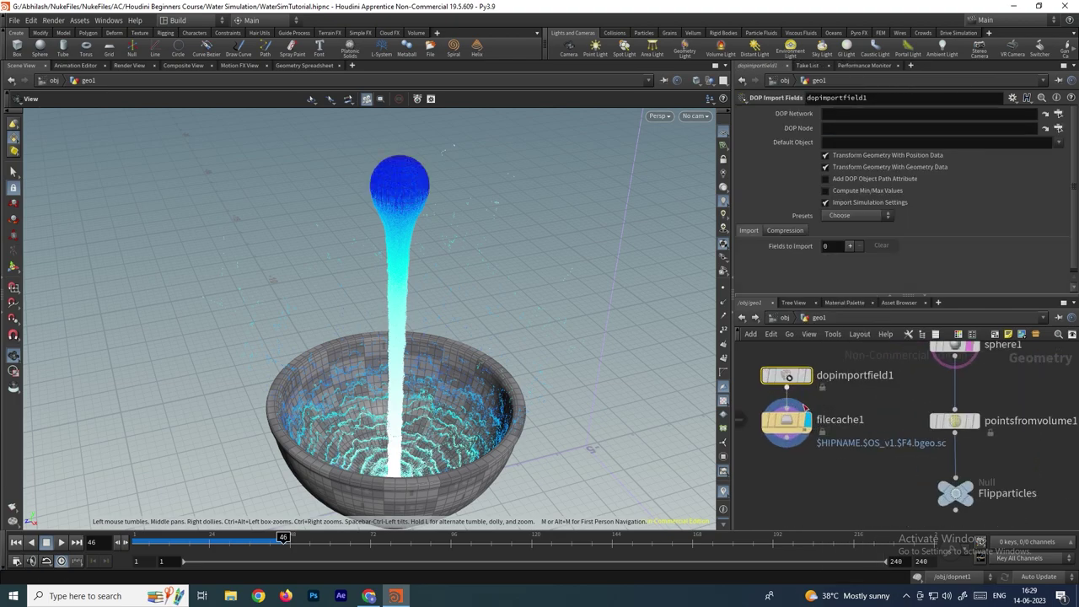
{"action": "left_click", "coordinate": [791, 425]}
{"action": "key", "text": "Delete"}
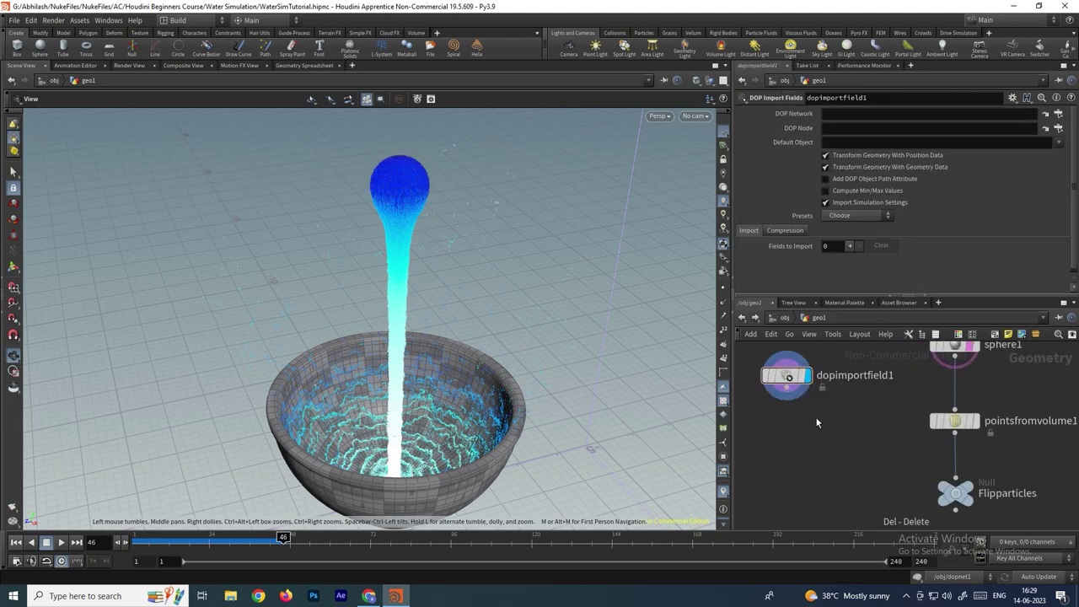
Set the DOP Network of dopimportfield1 to /obj/dopnet1
{"action": "key", "text": "h"}
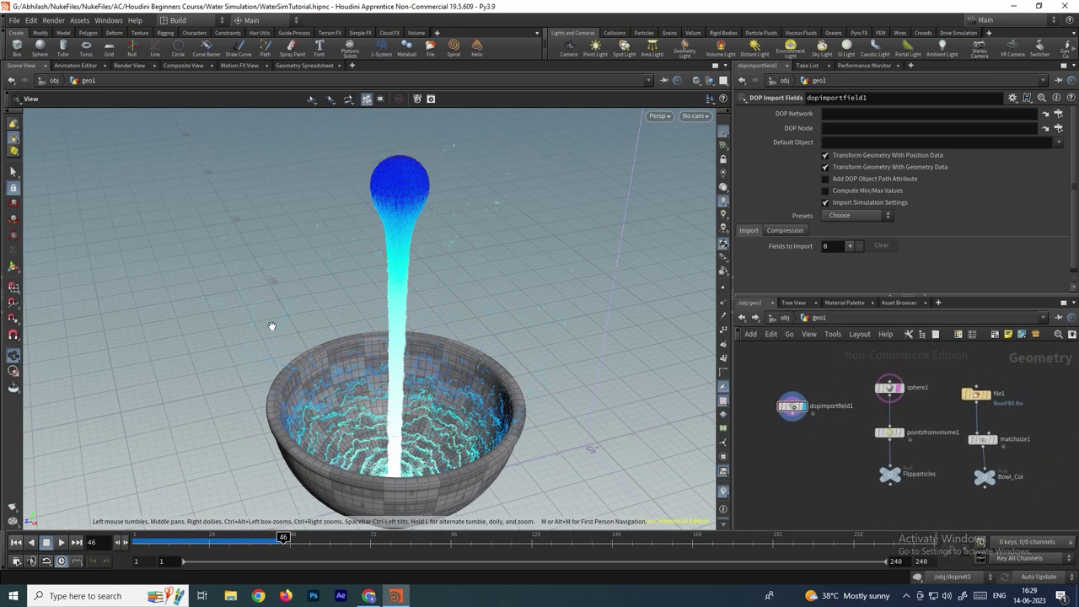
{"action": "left_click", "coordinate": [742, 317]}
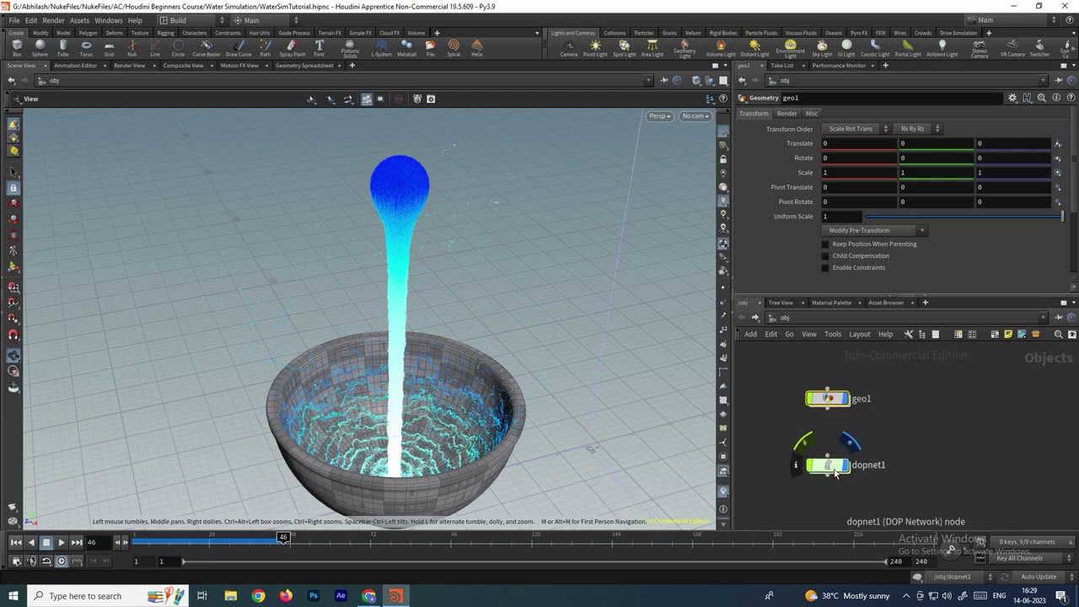
{"action": "double_click", "coordinate": [830, 399]}
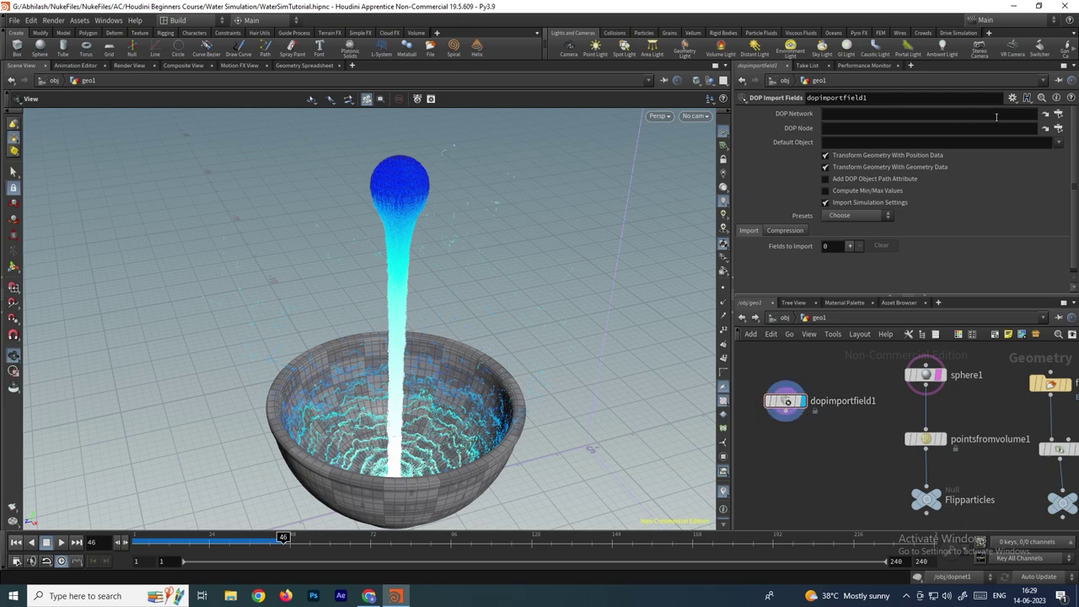
{"action": "left_click", "coordinate": [1060, 116]}
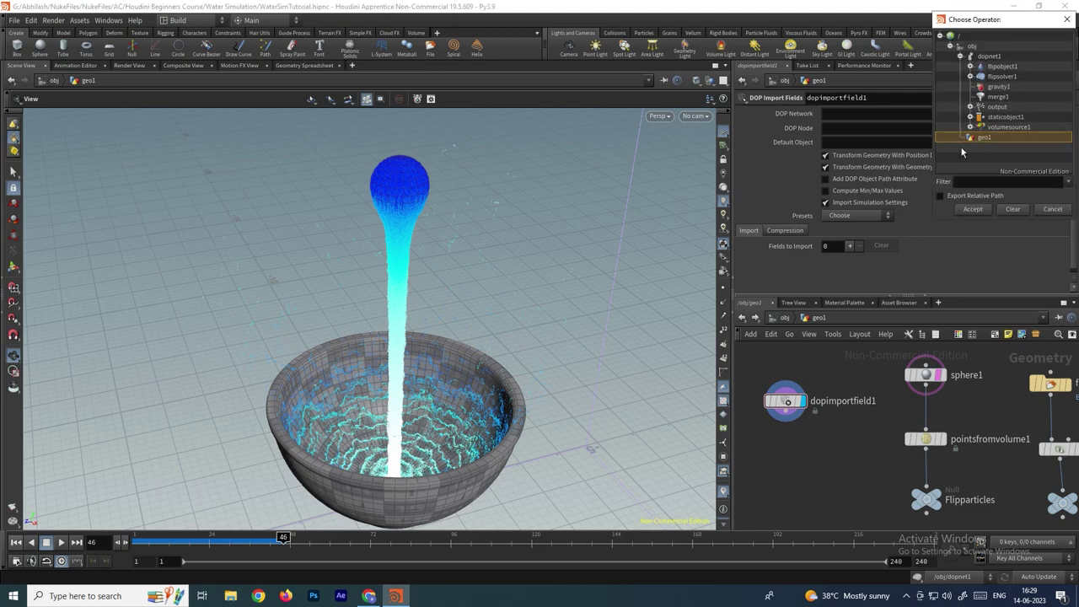
{"action": "left_click", "coordinate": [991, 56]}
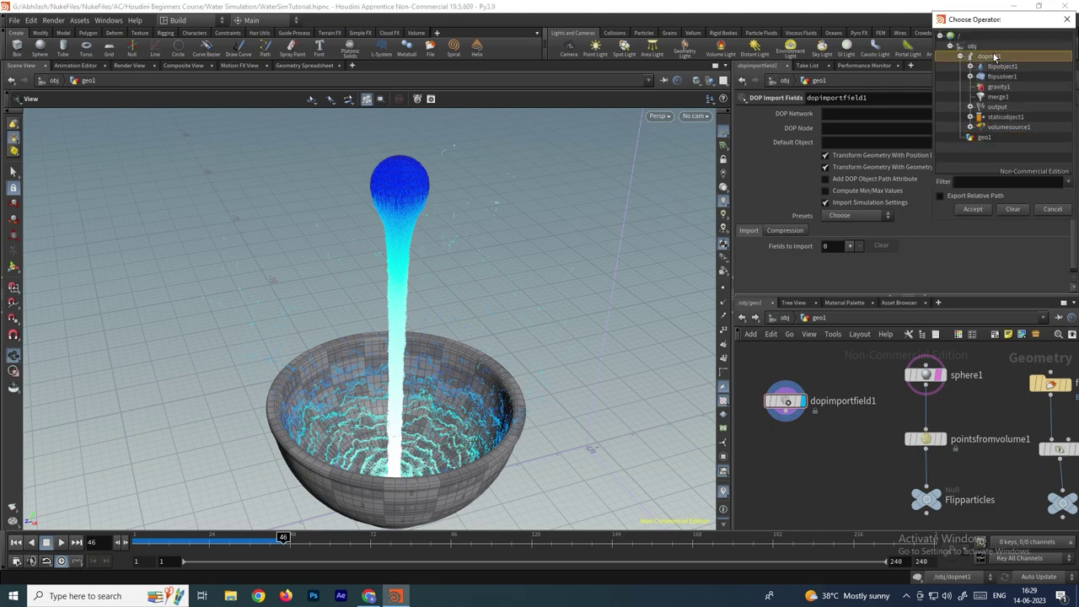
{"action": "left_click", "coordinate": [976, 210]}
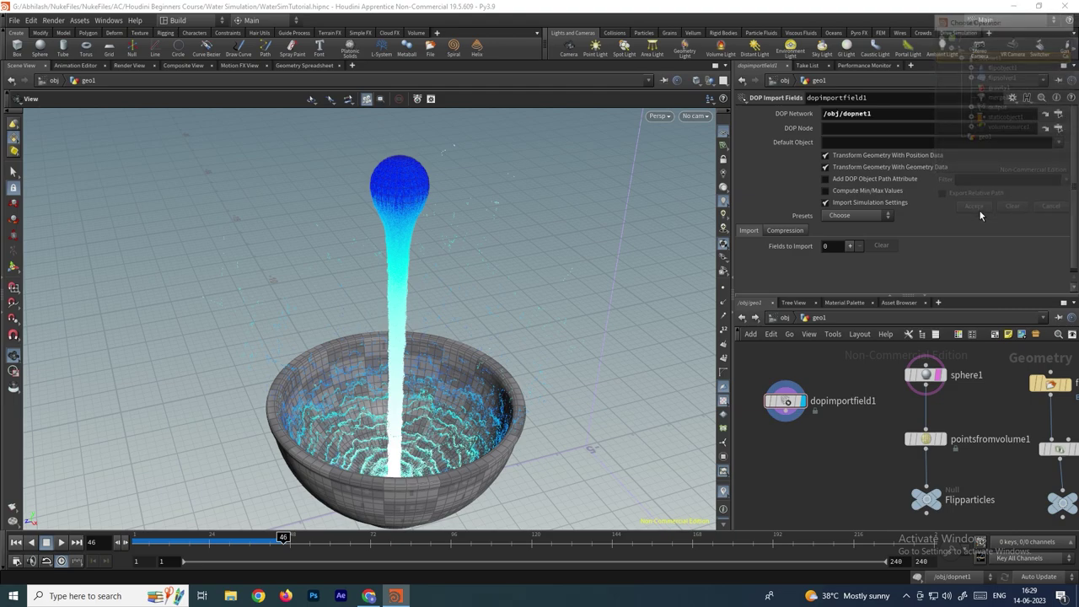
Check the referenced dopnet1 at the object level and return inside geo1
{"action": "left_click", "coordinate": [743, 318]}
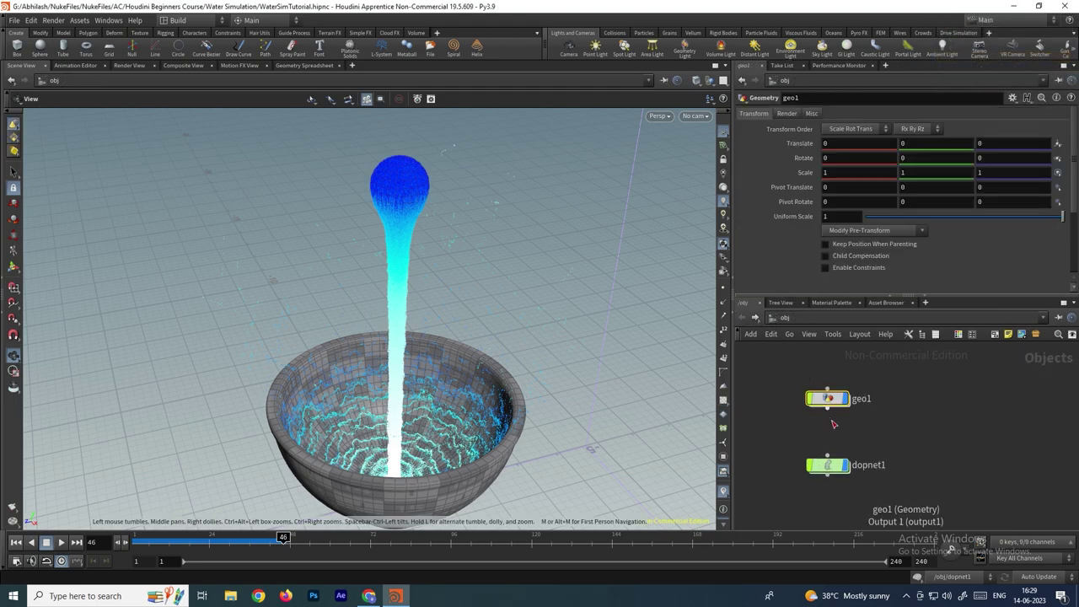
{"action": "left_click_drag", "start_coordinate": [769, 449], "coordinate": [886, 489]}
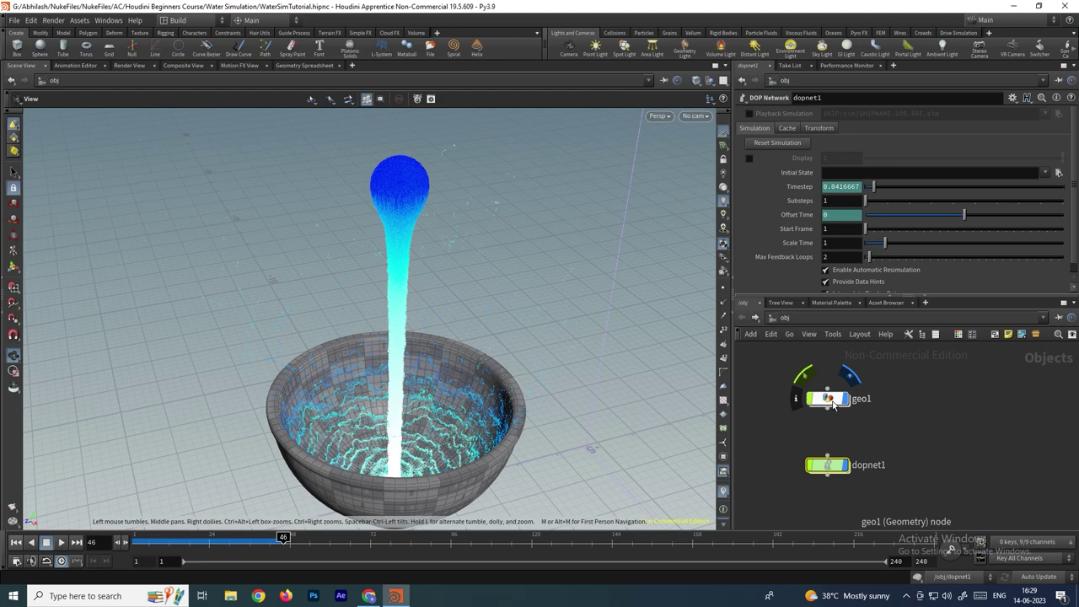
{"action": "double_click", "coordinate": [829, 399]}
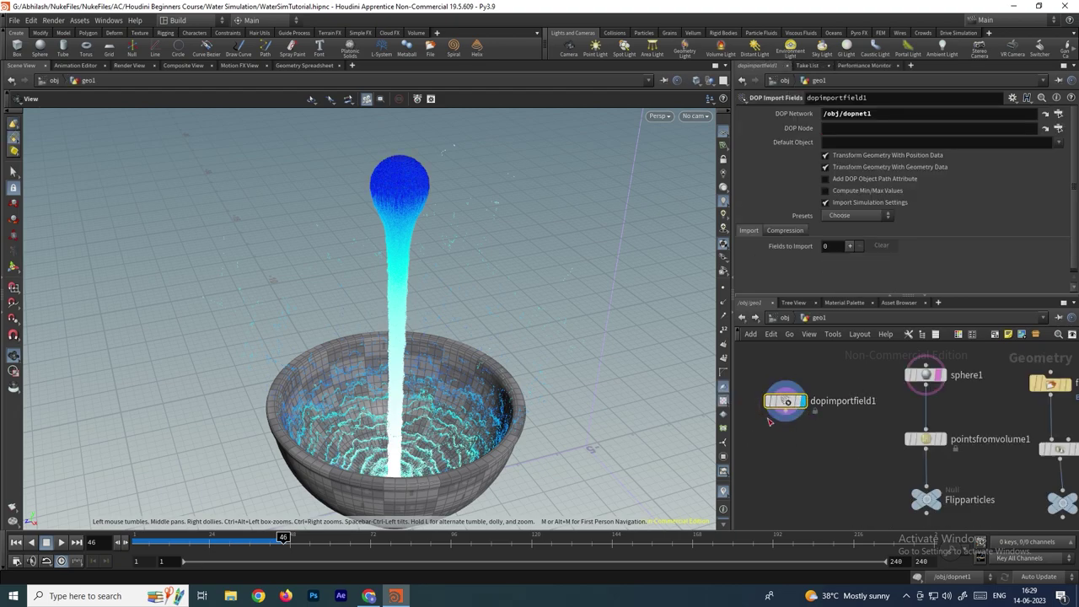
Add a Particle Fluid Surface node below dopimportfield1, return to frame 1, and wire the import node into its first input
{"action": "left_click_drag", "start_coordinate": [789, 403], "coordinate": [798, 389]}
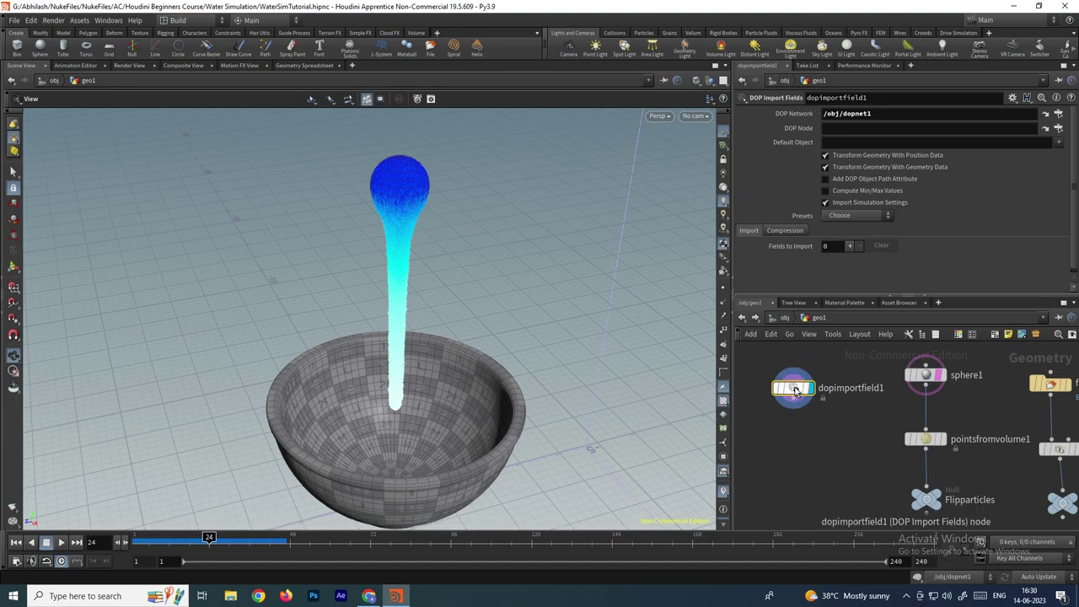
{"action": "key", "text": "Tab"}
{"action": "type", "text": "flu"}
{"action": "key", "text": "Down"}
{"action": "key", "text": "Down"}
{"action": "key", "text": "Return"}
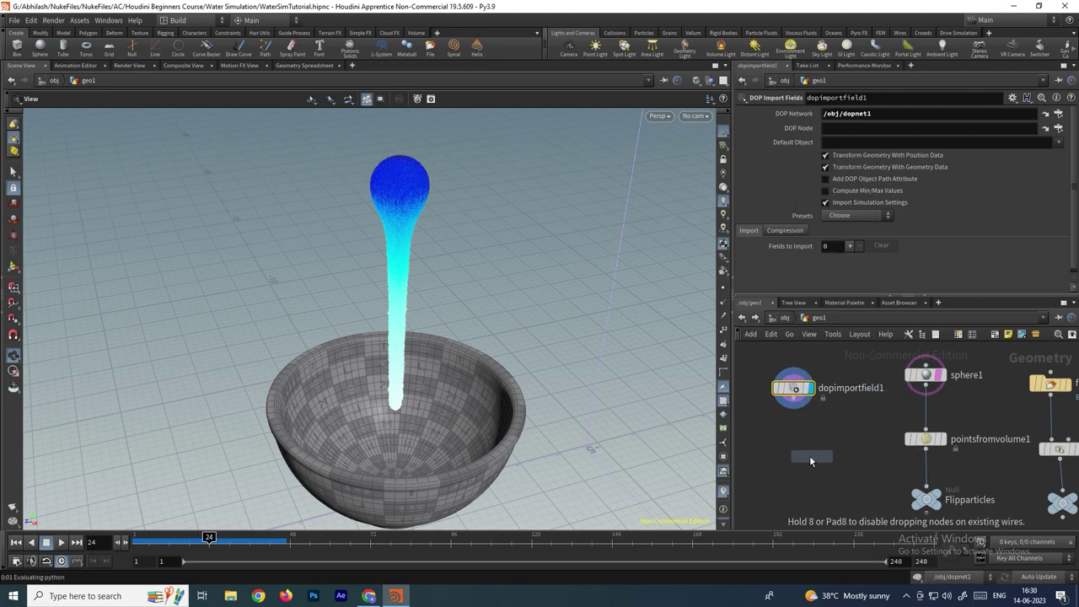
{"action": "left_click", "coordinate": [801, 461]}
{"action": "left_click", "coordinate": [15, 542]}
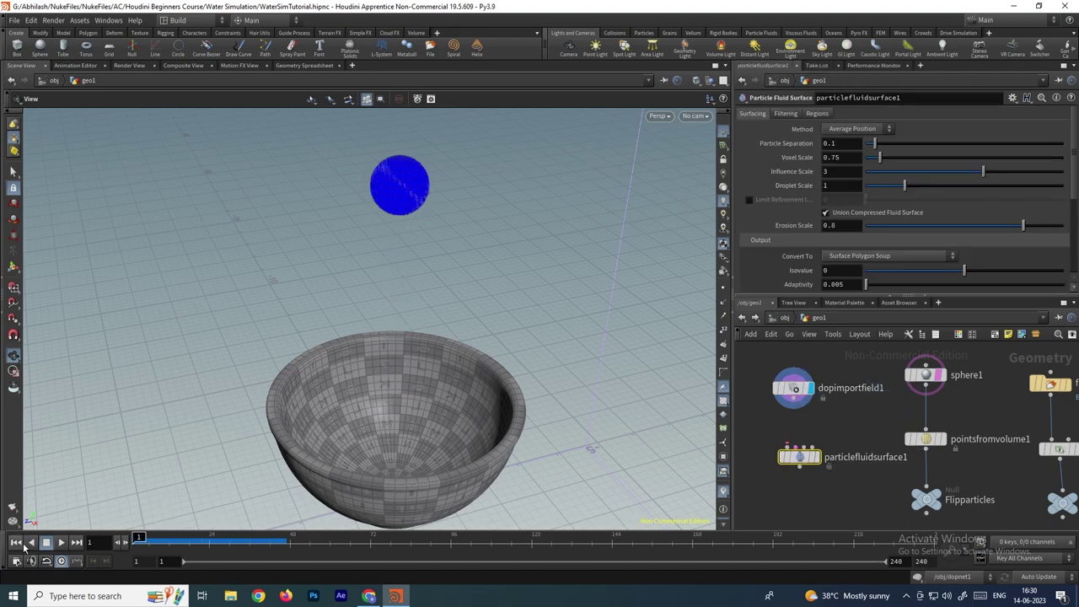
{"action": "left_click_drag", "start_coordinate": [794, 405], "coordinate": [799, 448]}
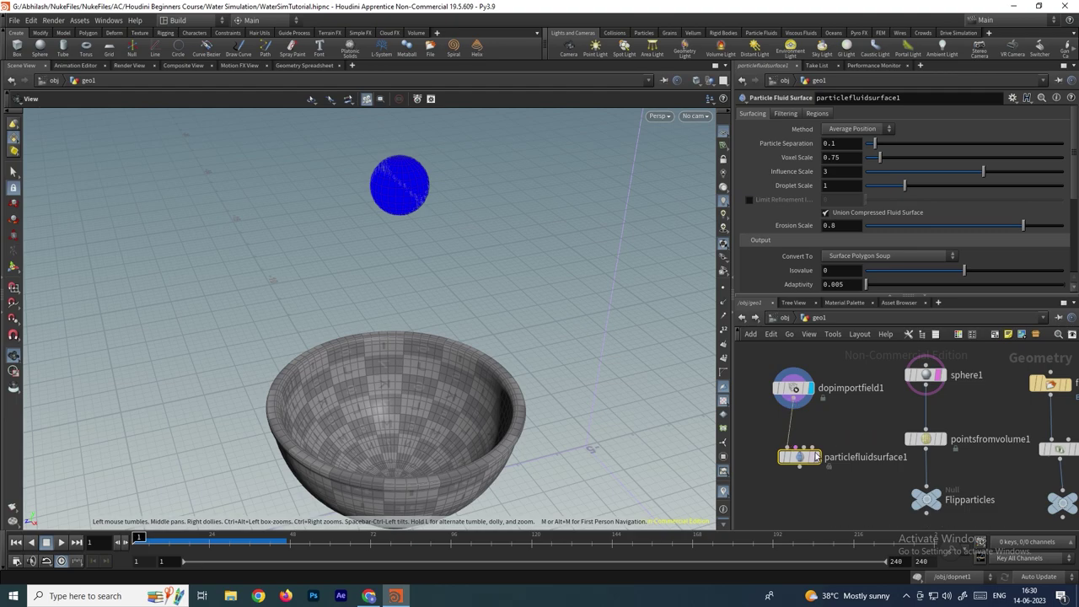
Display particlefluidsurface1's output and copy the Particle Separation parameter of flipobject1 inside dopnet1
{"action": "left_click", "coordinate": [820, 460]}
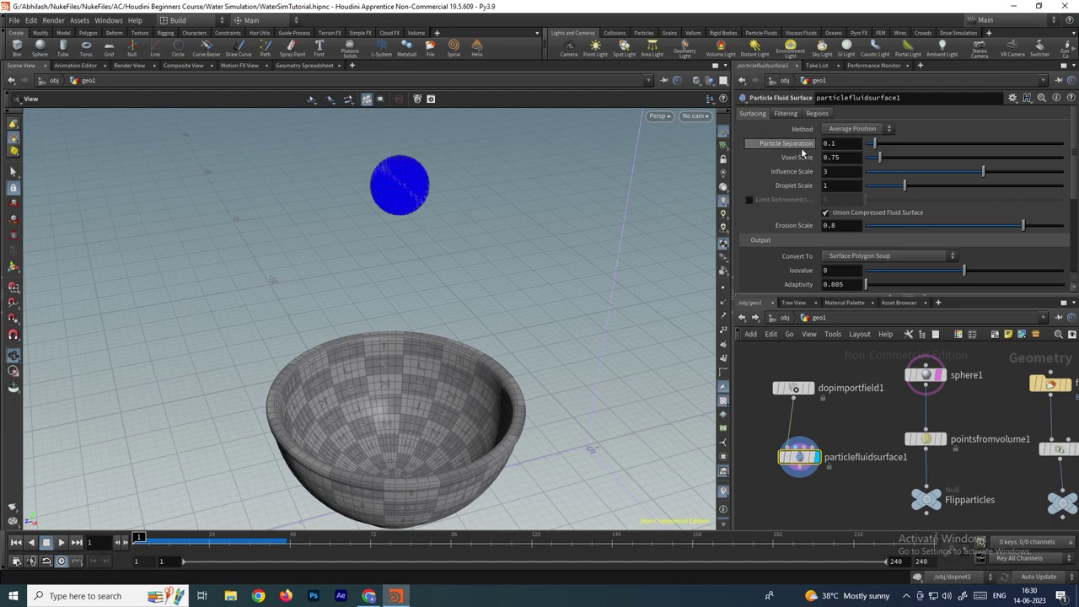
{"action": "left_click", "coordinate": [742, 317]}
{"action": "double_click", "coordinate": [828, 464]}
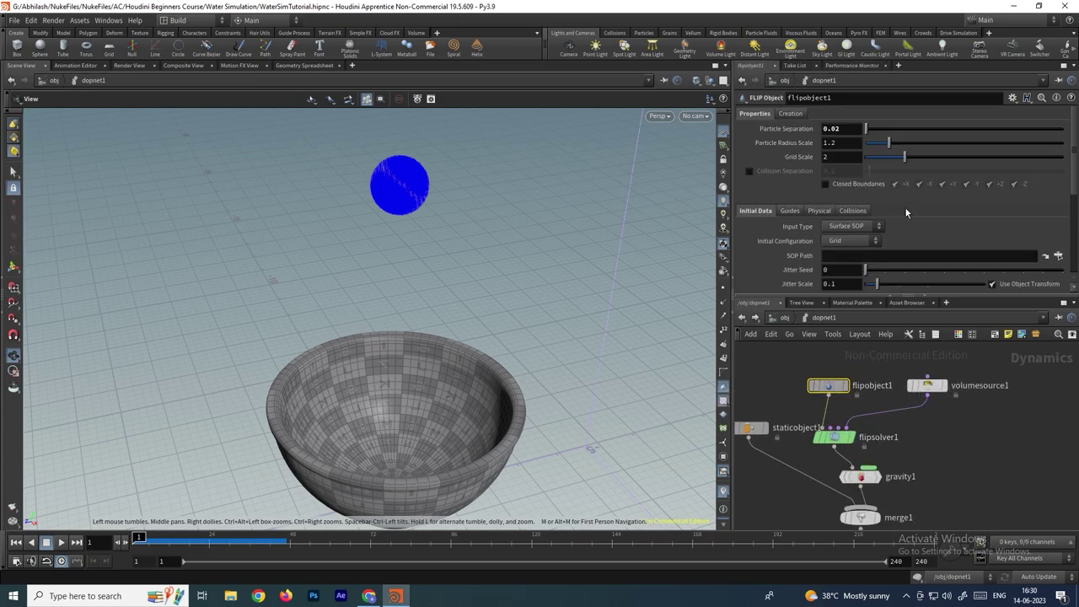
{"action": "right_click", "coordinate": [791, 132]}
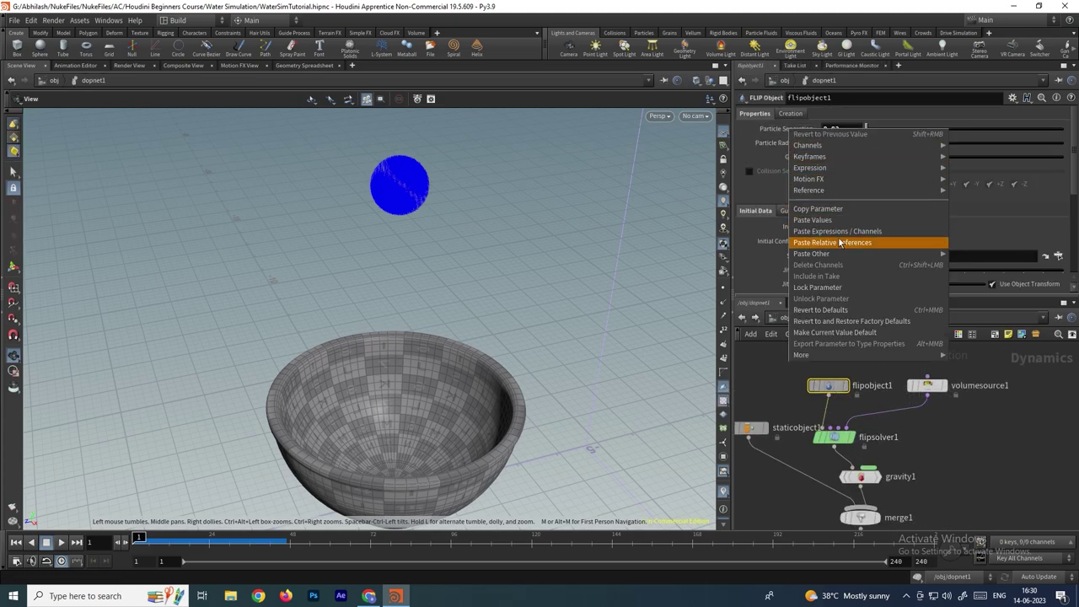
{"action": "key", "text": "Escape"}
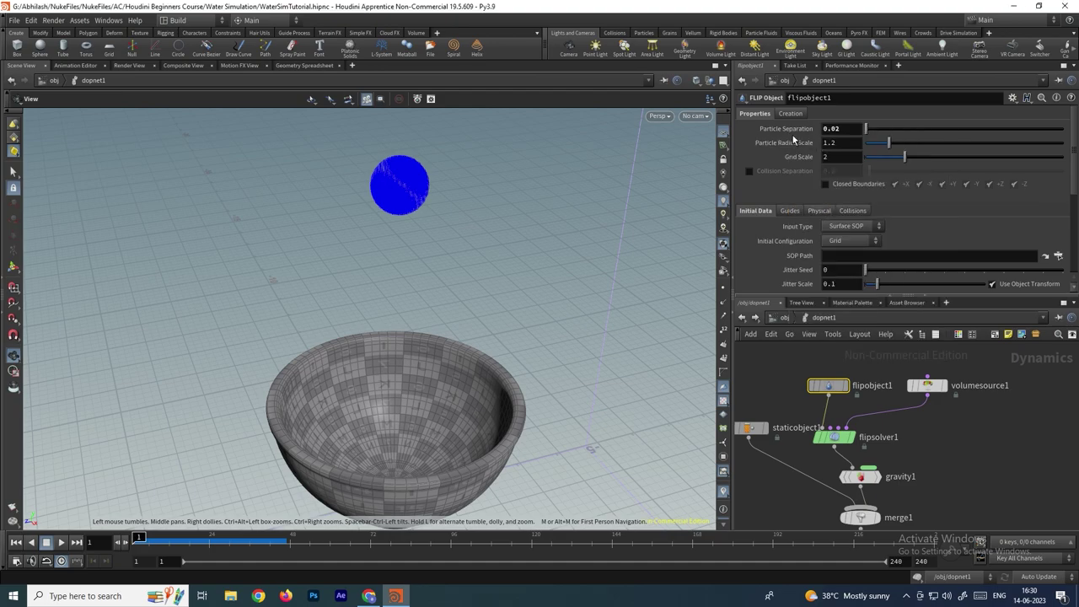
{"action": "left_click", "coordinate": [743, 318]}
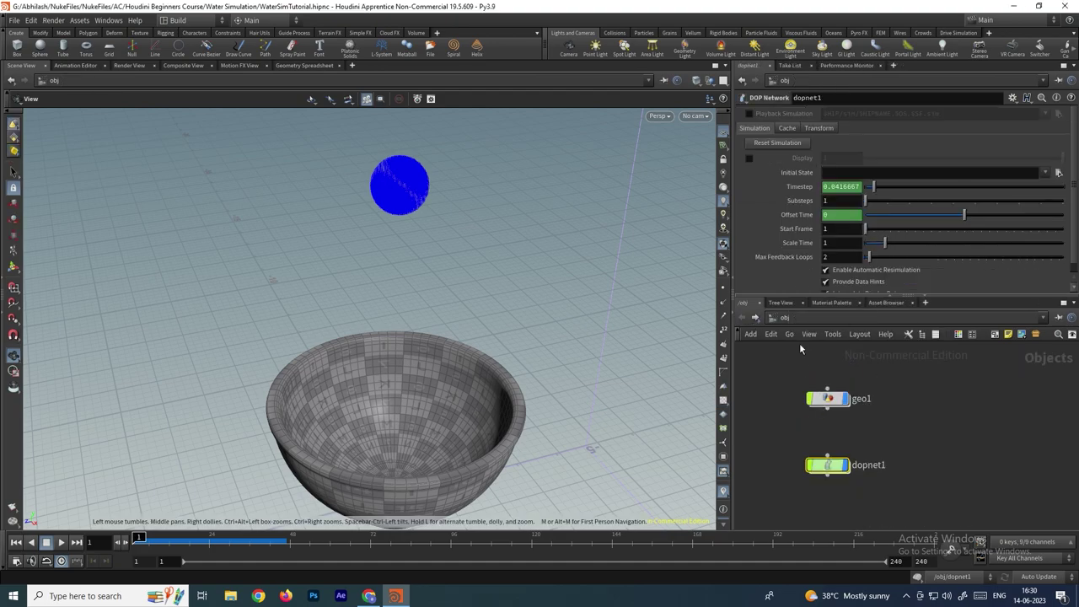
Return to geo1 and paste the copied parameter as a relative reference into particlefluidsurface1's Particle Separation
{"action": "double_click", "coordinate": [831, 466]}
{"action": "left_click", "coordinate": [743, 318]}
{"action": "double_click", "coordinate": [831, 400]}
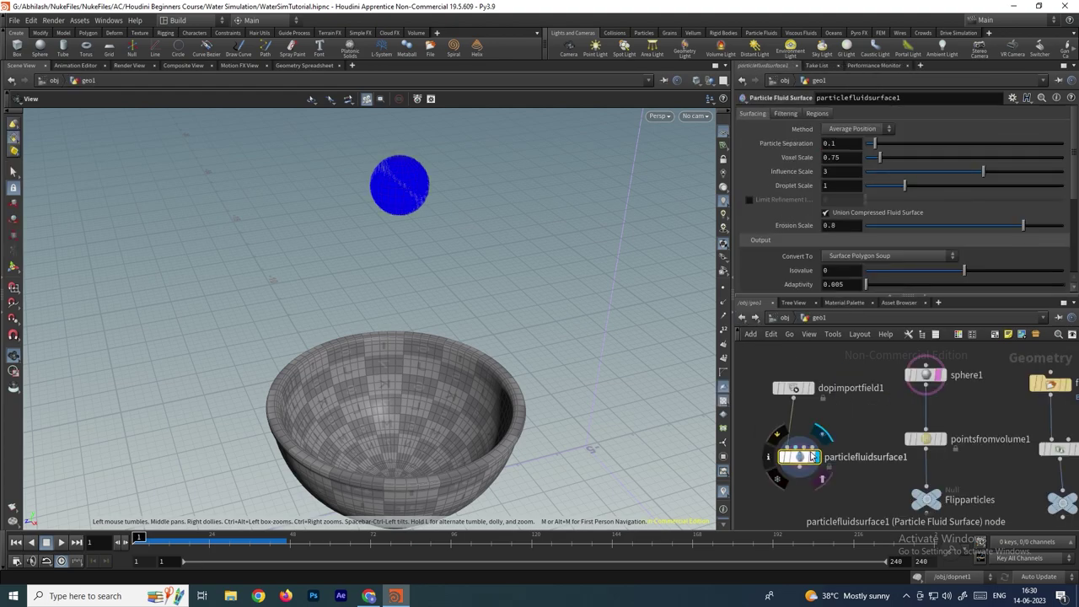
{"action": "right_click", "coordinate": [780, 145]}
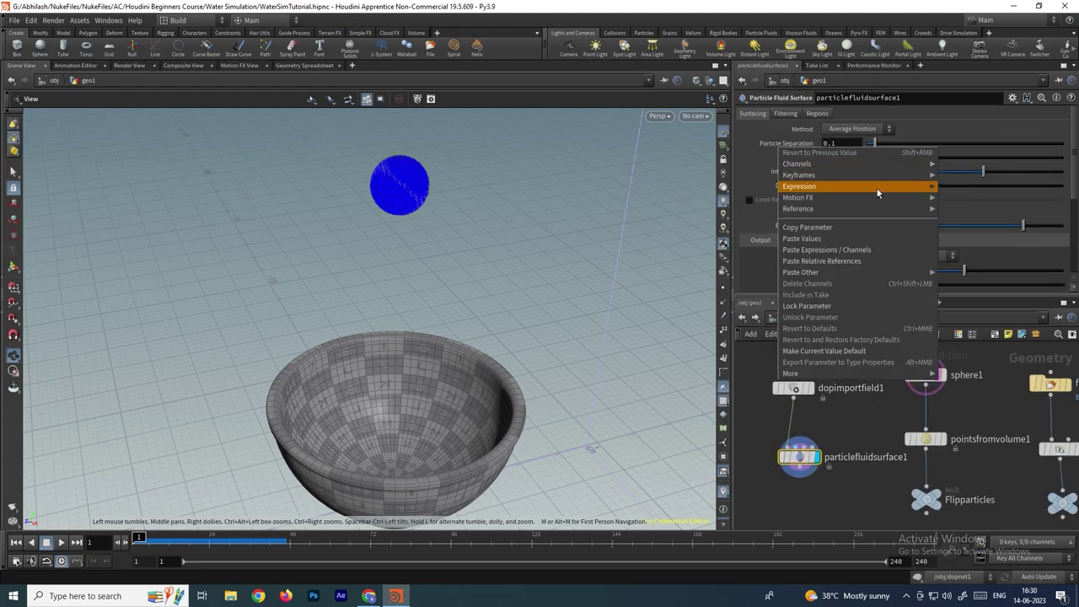
{"action": "left_click", "coordinate": [836, 263]}
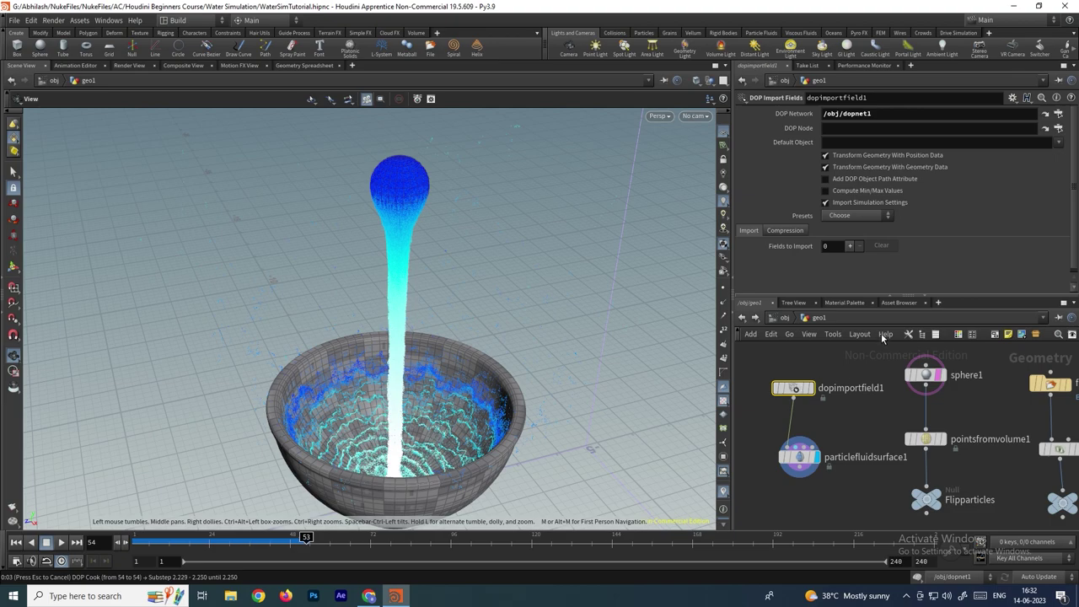
Apply the FLIP Fluid preset to dopimportfield1 and play the first frames of the meshed simulation from frame 1
{"action": "left_click", "coordinate": [855, 215]}
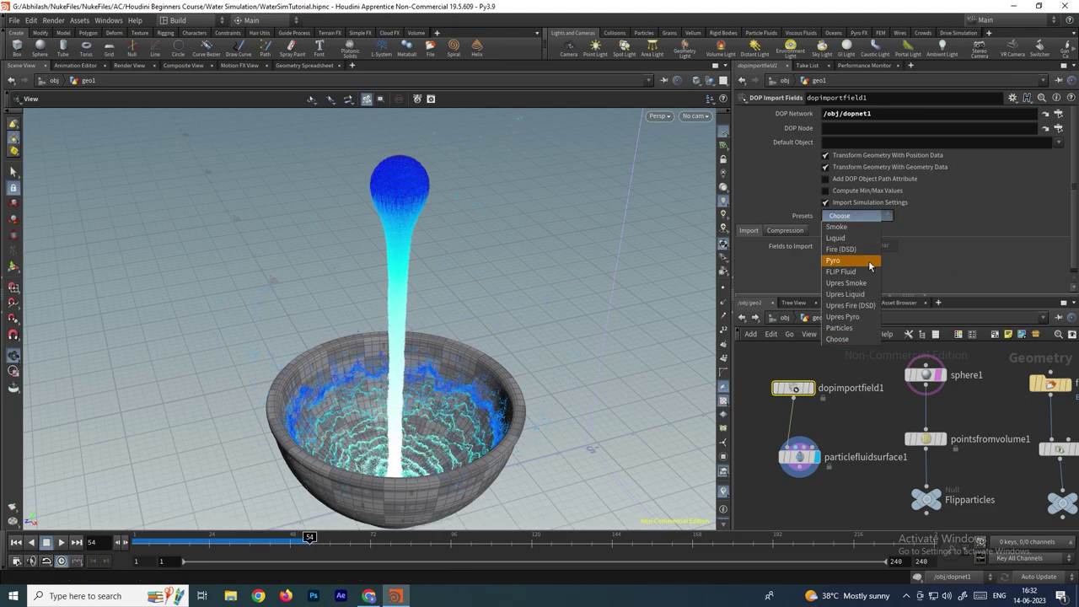
{"action": "left_click", "coordinate": [857, 273]}
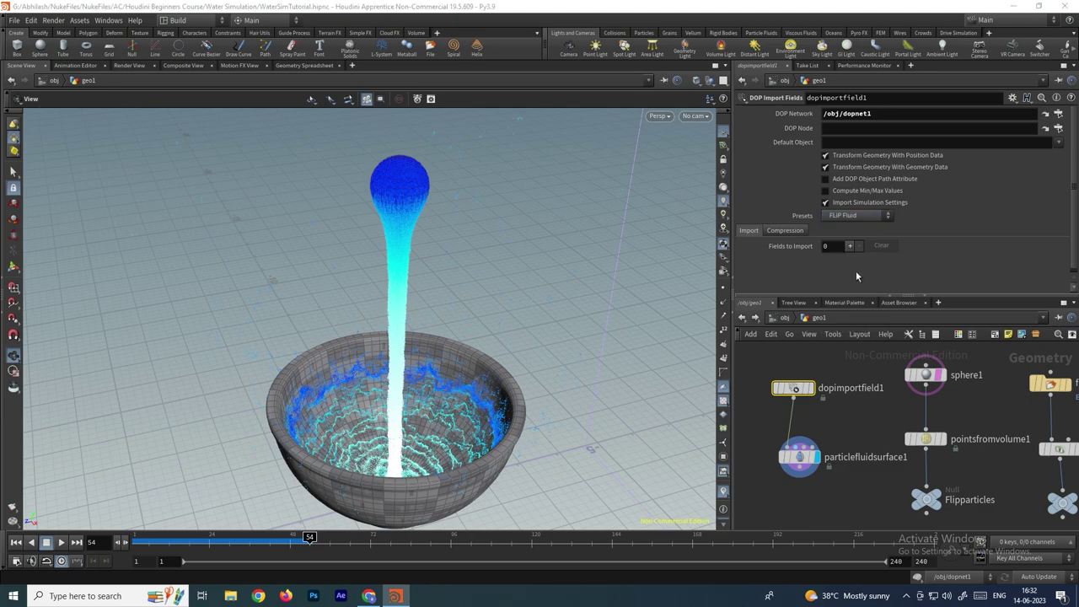
{"action": "left_click", "coordinate": [16, 543]}
{"action": "left_click", "coordinate": [61, 542]}
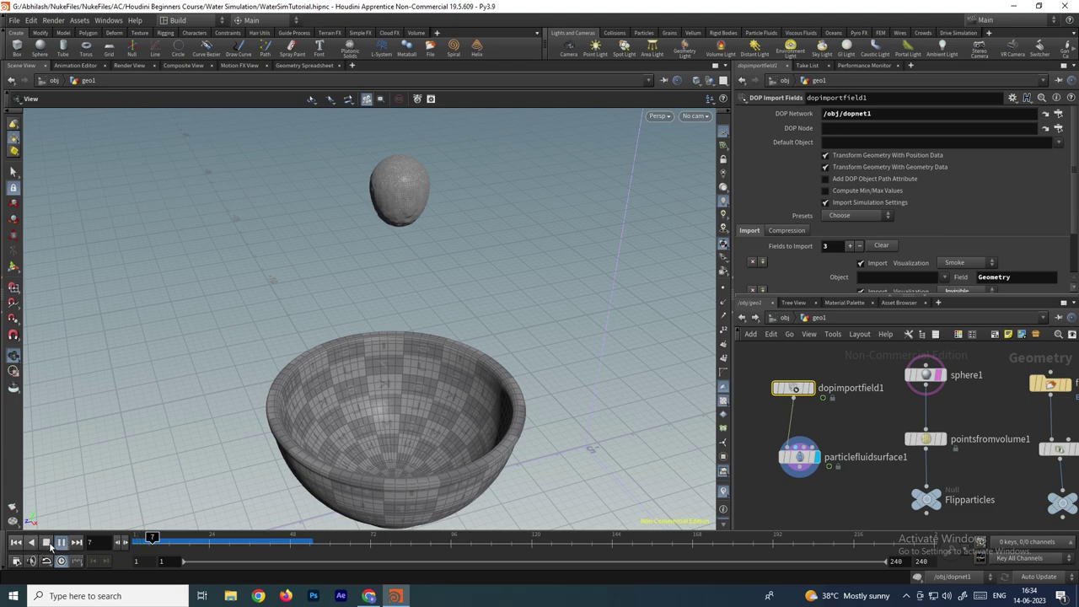
{"action": "left_click", "coordinate": [47, 542]}
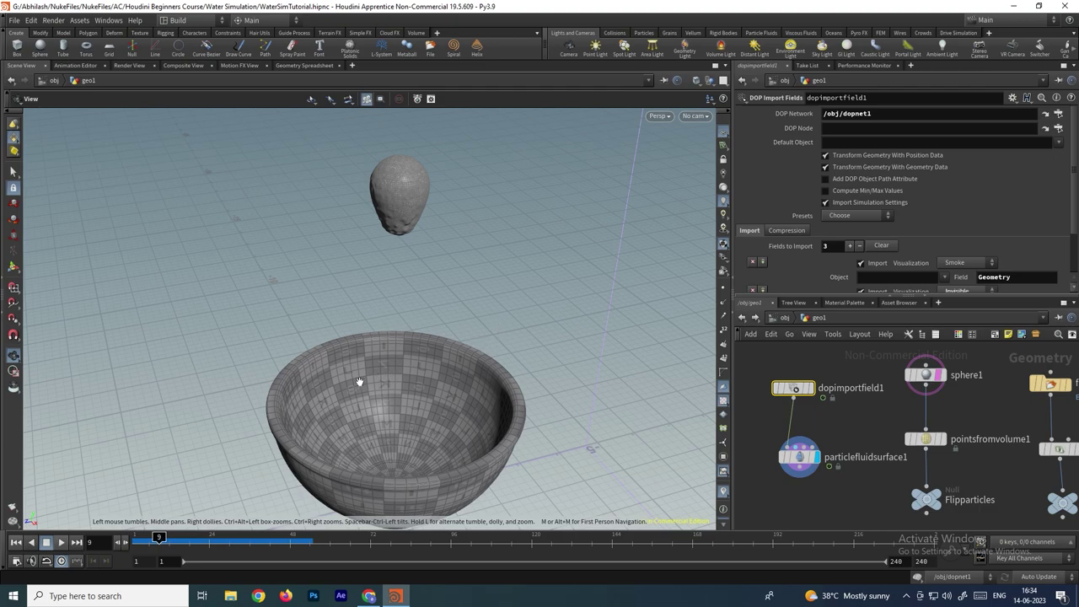
Turn off the checkered texture display on the bowl and frame the bowl closer in the viewport
{"action": "left_click", "coordinate": [724, 403]}
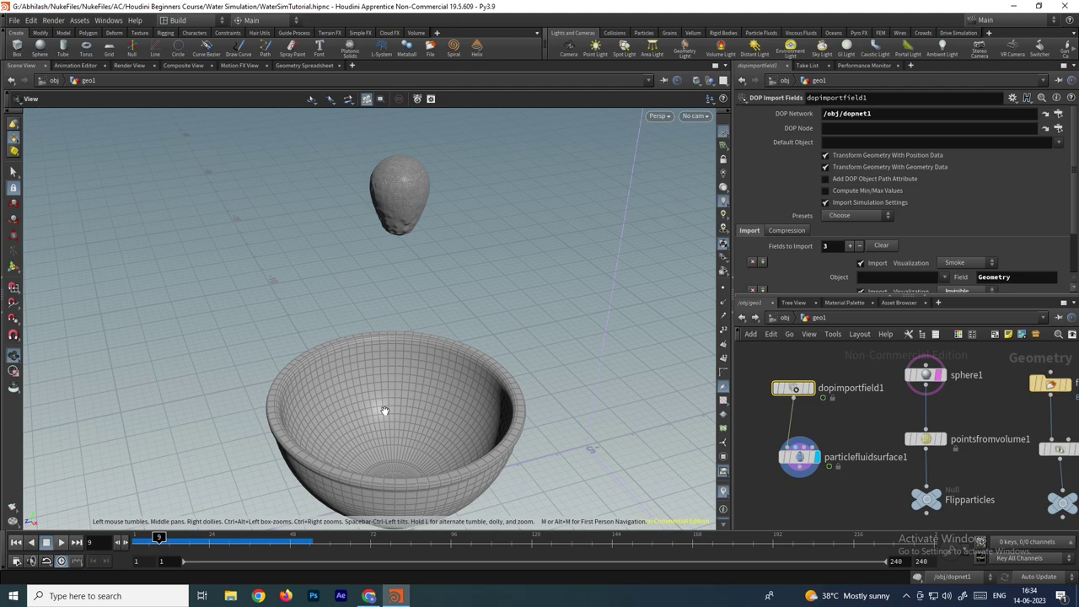
{"action": "left_click_drag", "start_coordinate": [405, 406], "coordinate": [425, 395]}
{"action": "scroll", "coordinate": [417, 359], "scroll_direction": "up", "scroll_amount": 5}
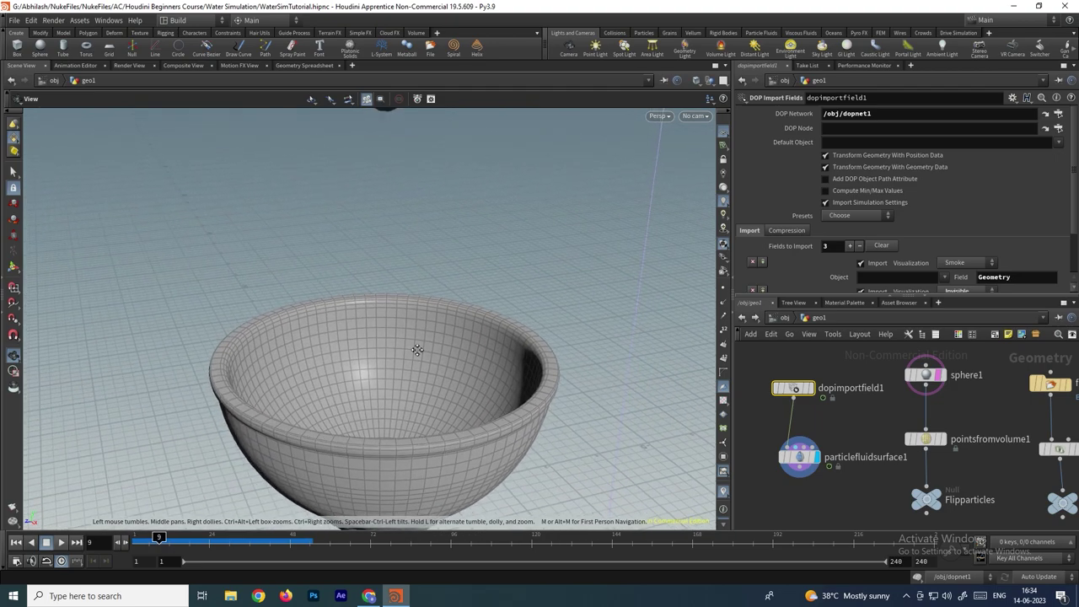
{"action": "left_click_drag", "start_coordinate": [417, 343], "coordinate": [409, 350]}
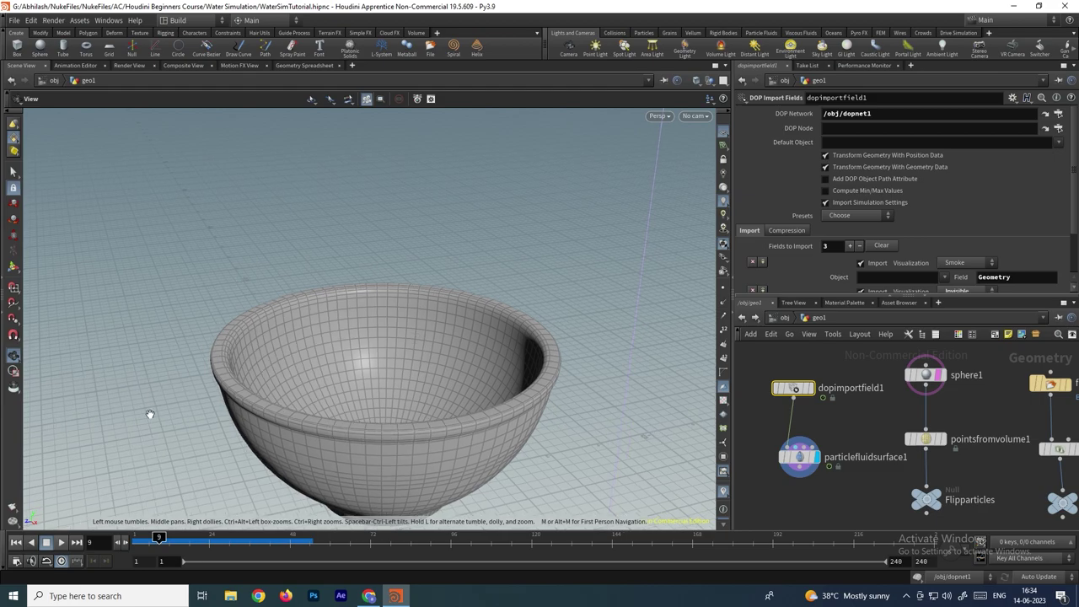
Render a flipbook of the current viewport over the $RFSTART to $RFEND frame range and play it back in MPlay
{"action": "left_click", "coordinate": [13, 508]}
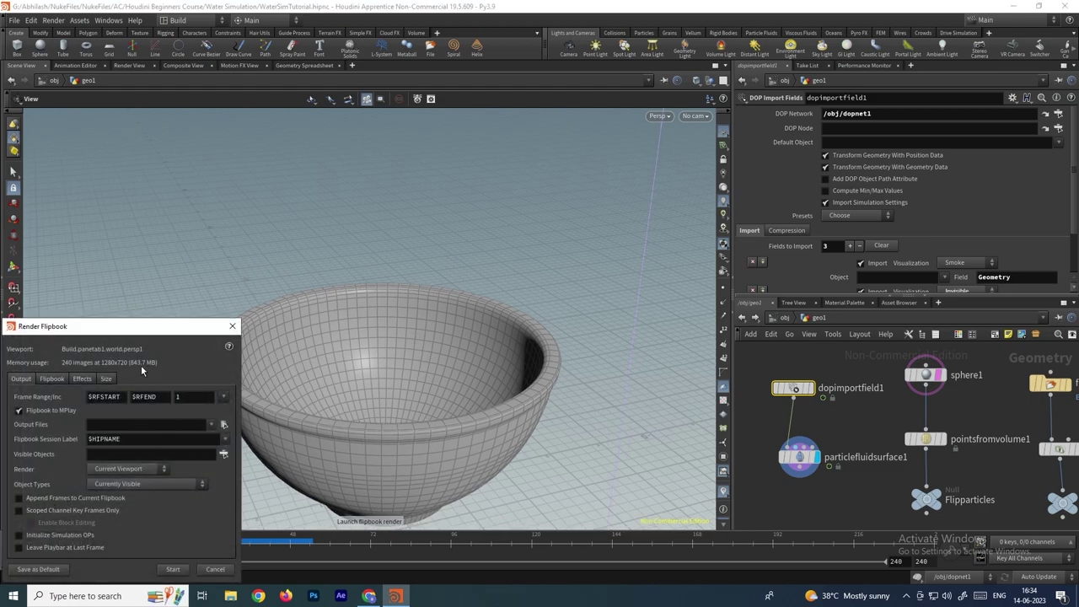
{"action": "left_click_drag", "start_coordinate": [137, 332], "coordinate": [246, 284]}
{"action": "double_click", "coordinate": [274, 349]}
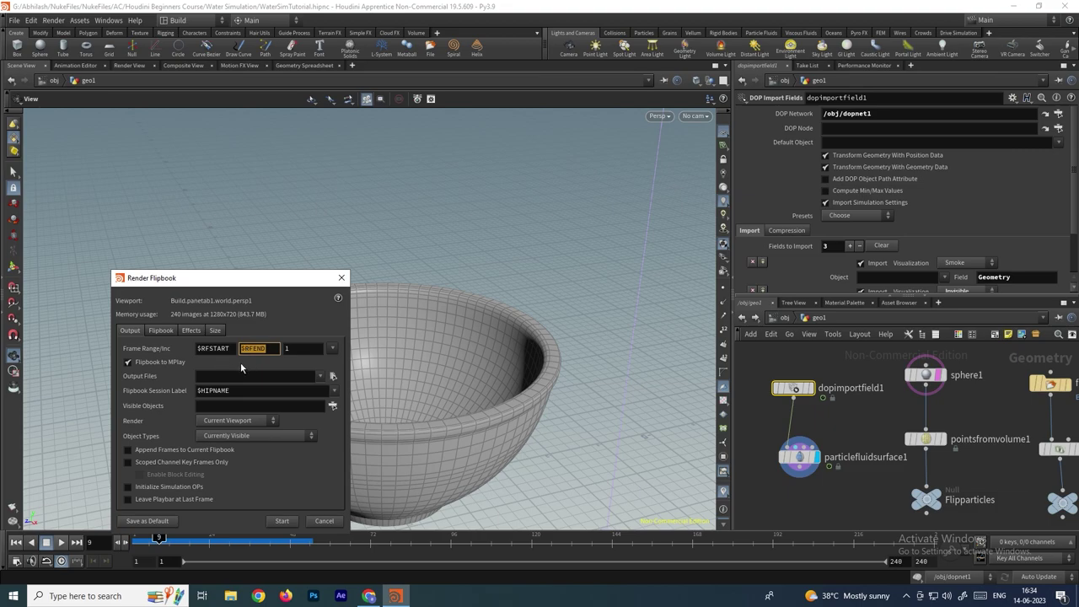
{"action": "left_click", "coordinate": [284, 520]}
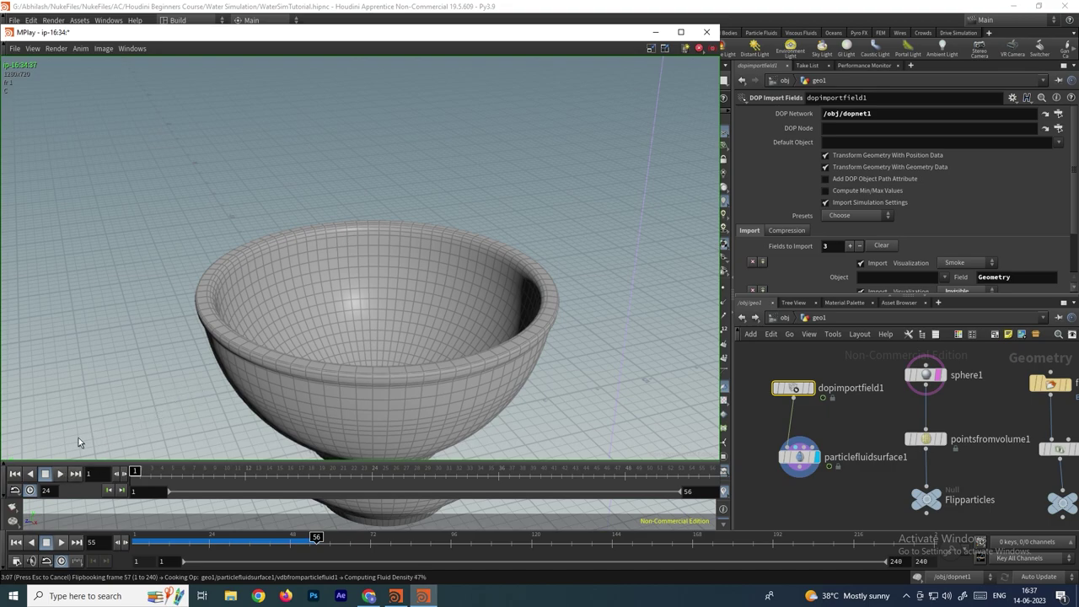
{"action": "left_click", "coordinate": [60, 475]}
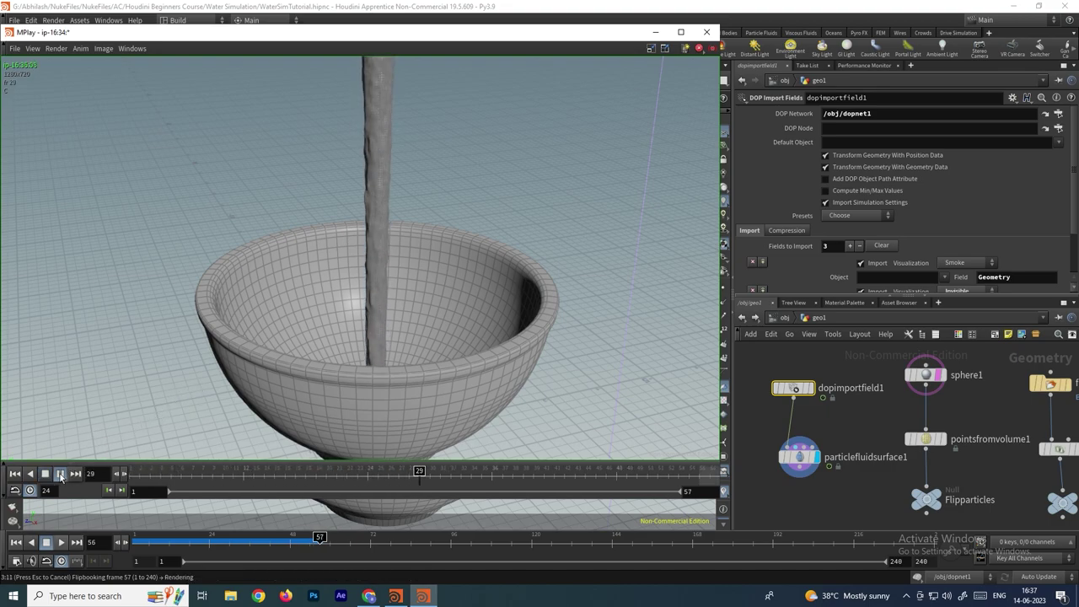
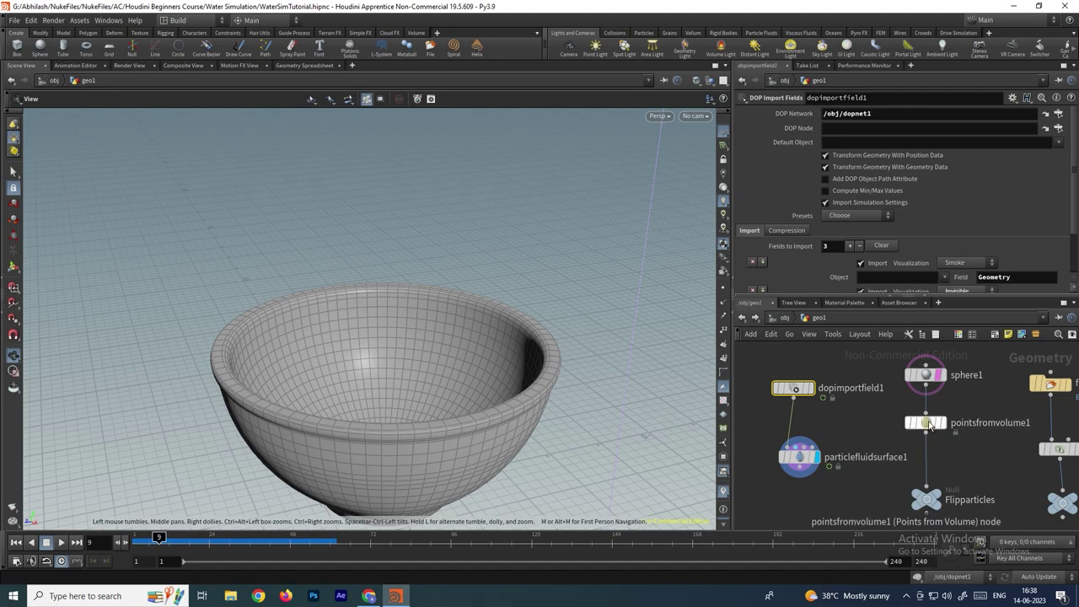
Insert a Point Velocity node between pointsfromvolume1 and the Flipparticles null
{"action": "key", "text": "Tab"}
{"action": "type", "text": "poi"}
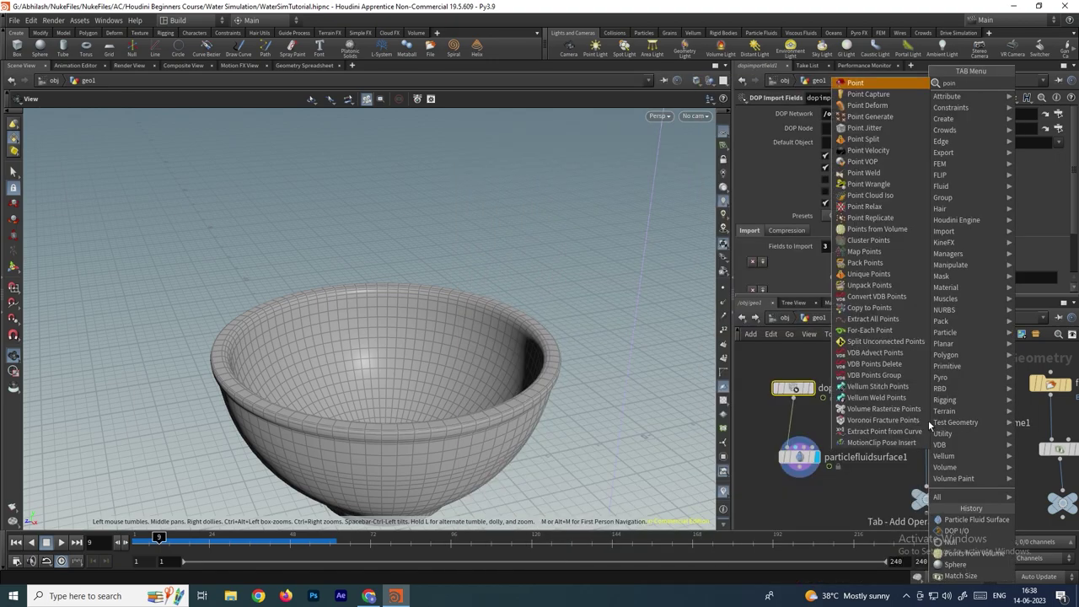
{"action": "type", "text": "n"}
{"action": "key", "text": "Down"}
{"action": "key", "text": "Down"}
{"action": "key", "text": "Down"}
{"action": "key", "text": "Down"}
{"action": "key", "text": "Down"}
{"action": "key", "text": "Down"}
{"action": "key", "text": "Return"}
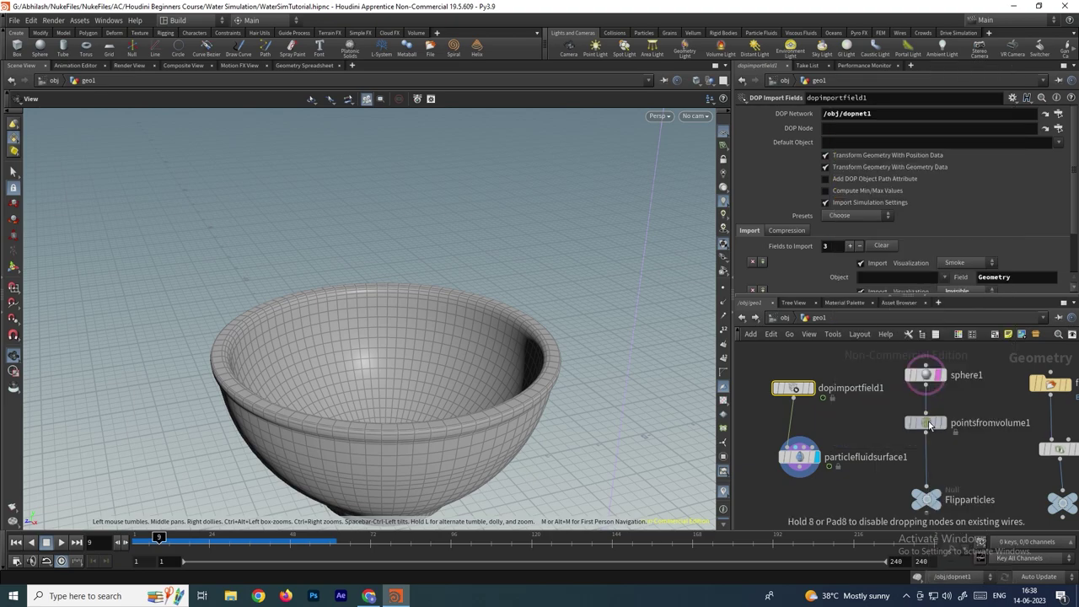
{"action": "left_click", "coordinate": [930, 460]}
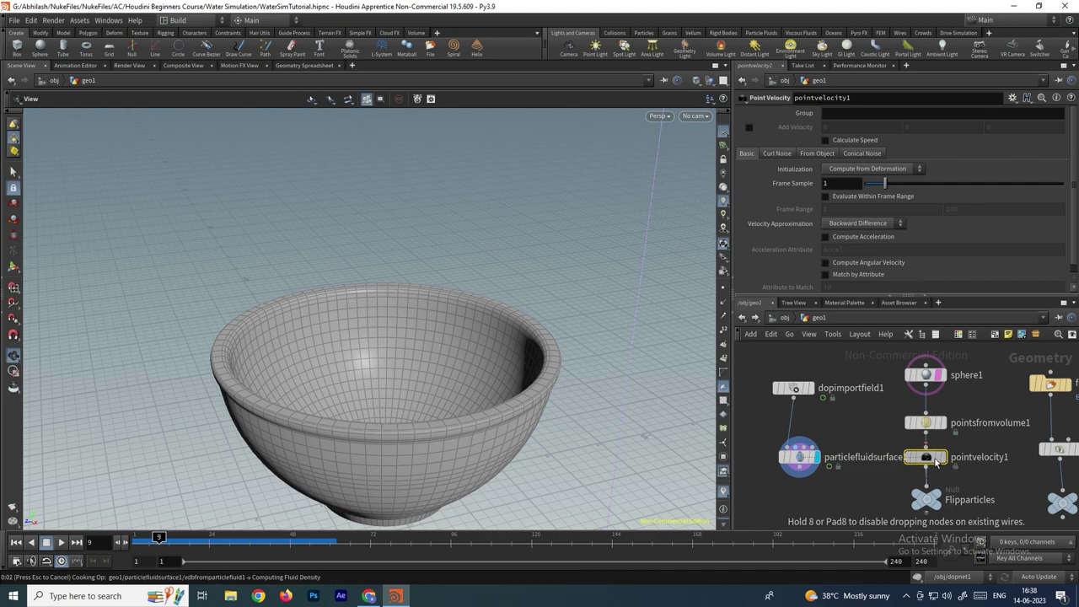
Enable Add Curl Noise on pointvelocity1 and set its Scale to 0.5
{"action": "mouse_move", "coordinate": [932, 468]}
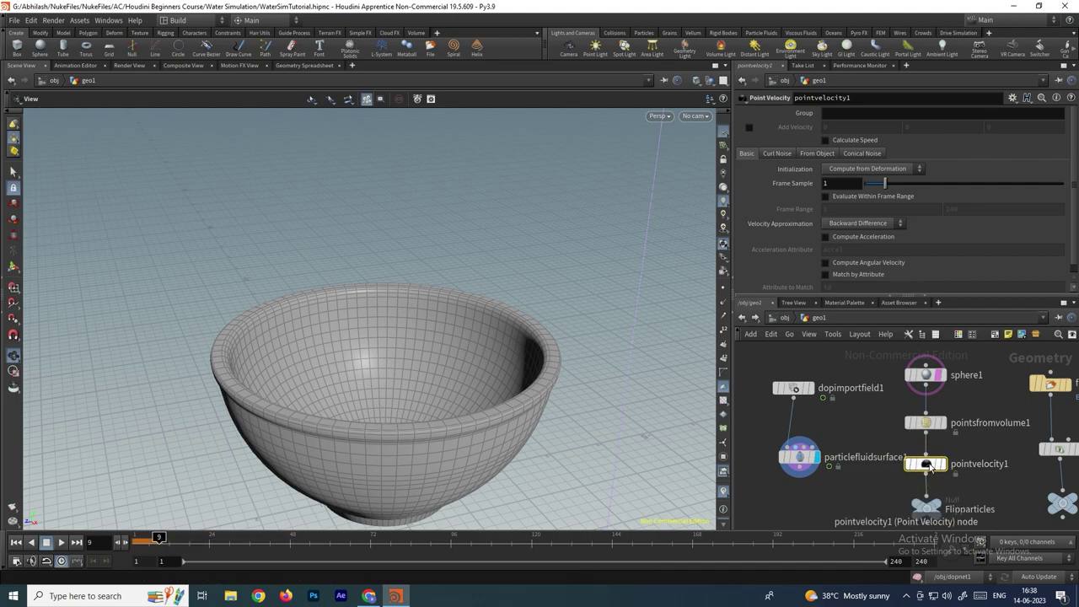
{"action": "left_click", "coordinate": [778, 153]}
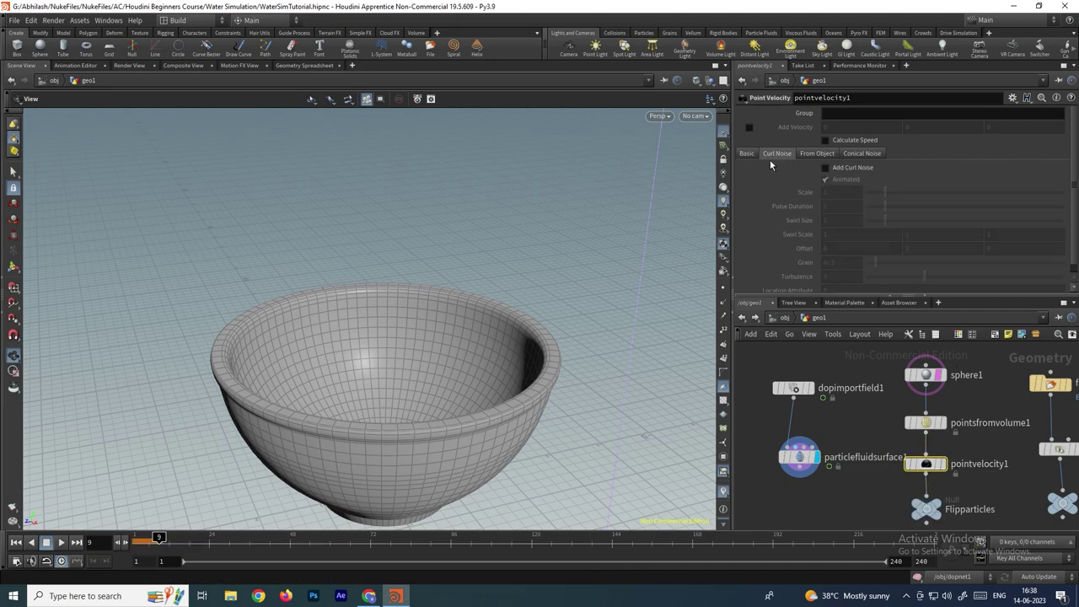
{"action": "left_click", "coordinate": [827, 168]}
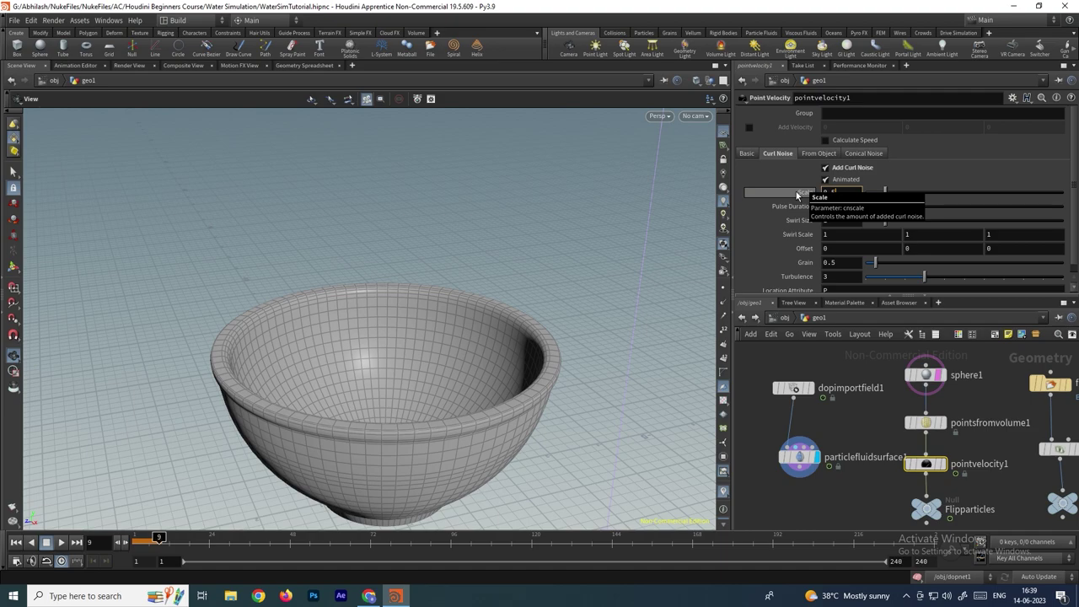
{"action": "key", "text": "Return"}
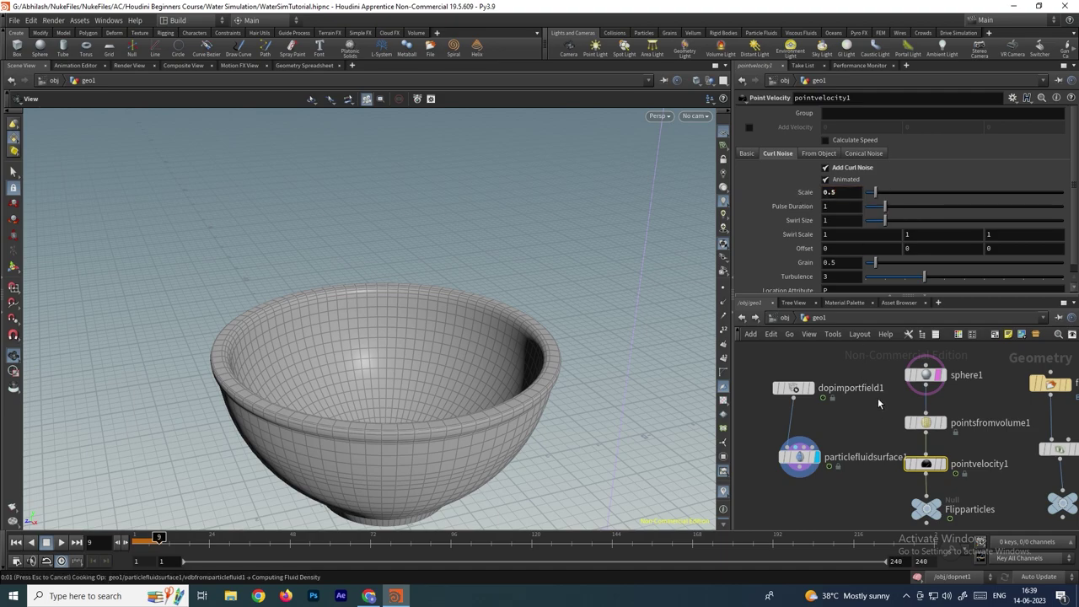
Enable Add Velocity on pointvelocity1 with a Y value of 1, and play back a new flipbook of the simulation
{"action": "mouse_move", "coordinate": [928, 468]}
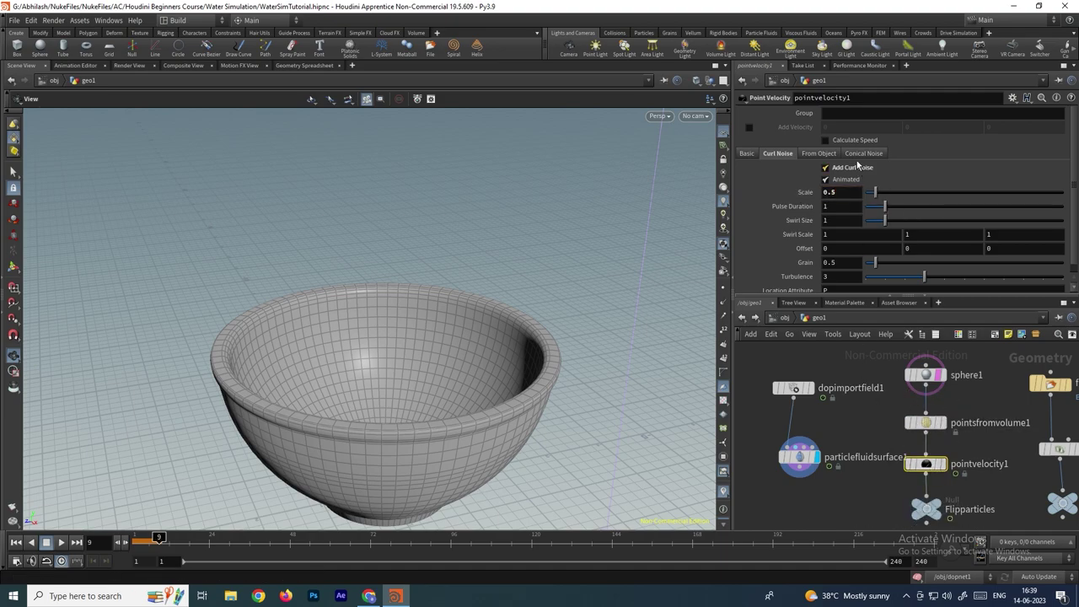
{"action": "left_click", "coordinate": [747, 154]}
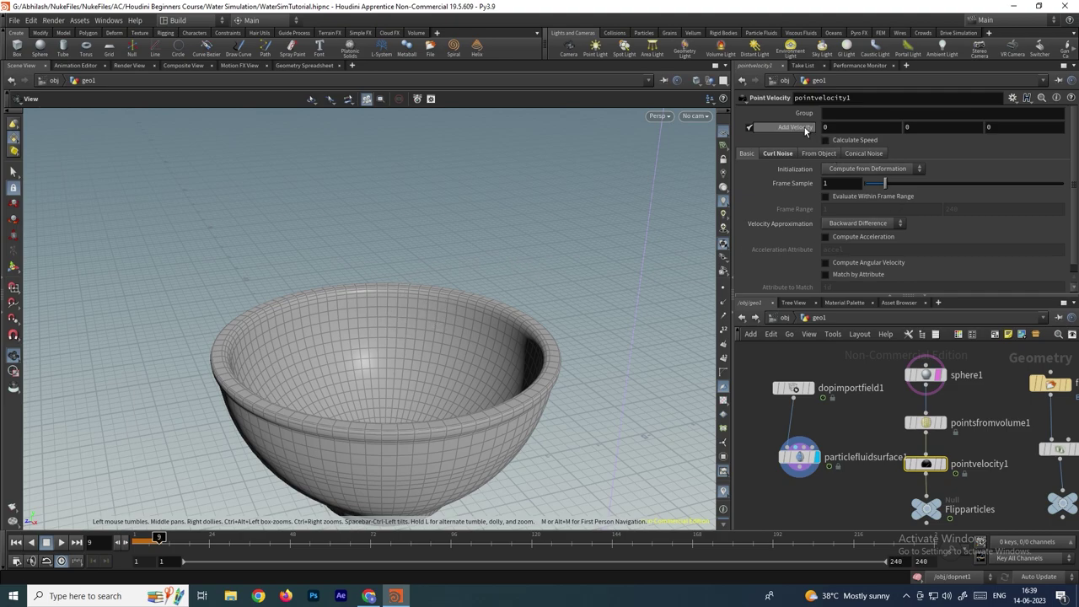
{"action": "left_click", "coordinate": [917, 127]}
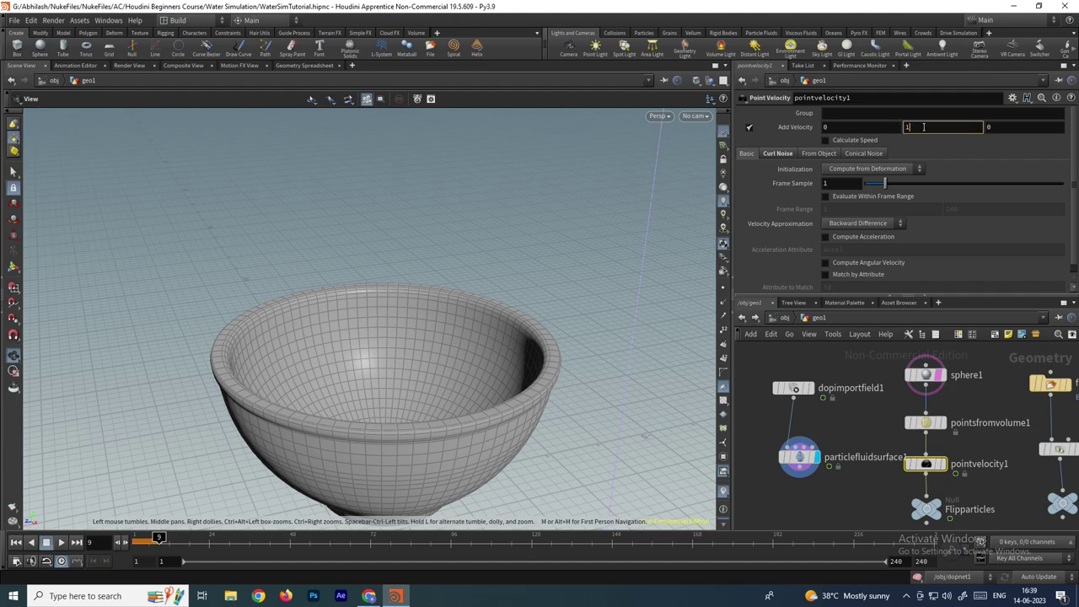
{"action": "key", "text": "Return"}
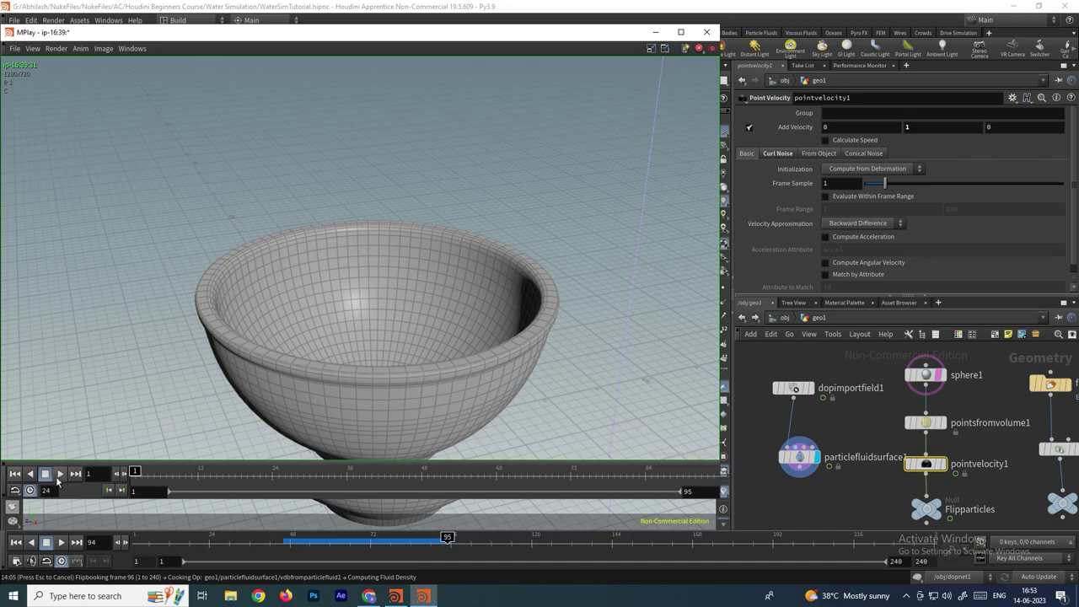
{"action": "left_click", "coordinate": [61, 477]}
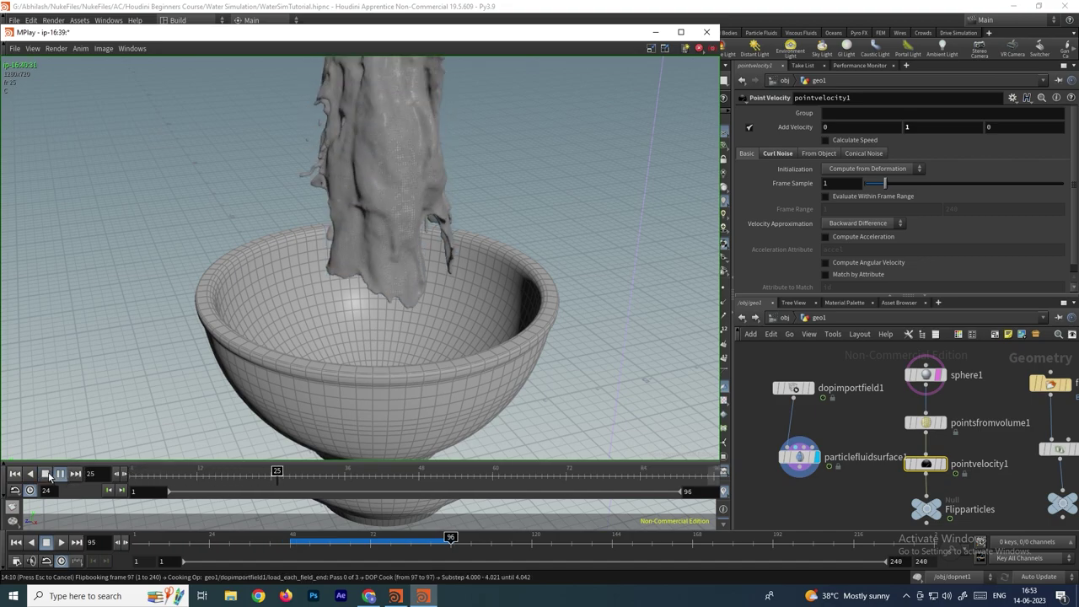
{"action": "left_click", "coordinate": [48, 474]}
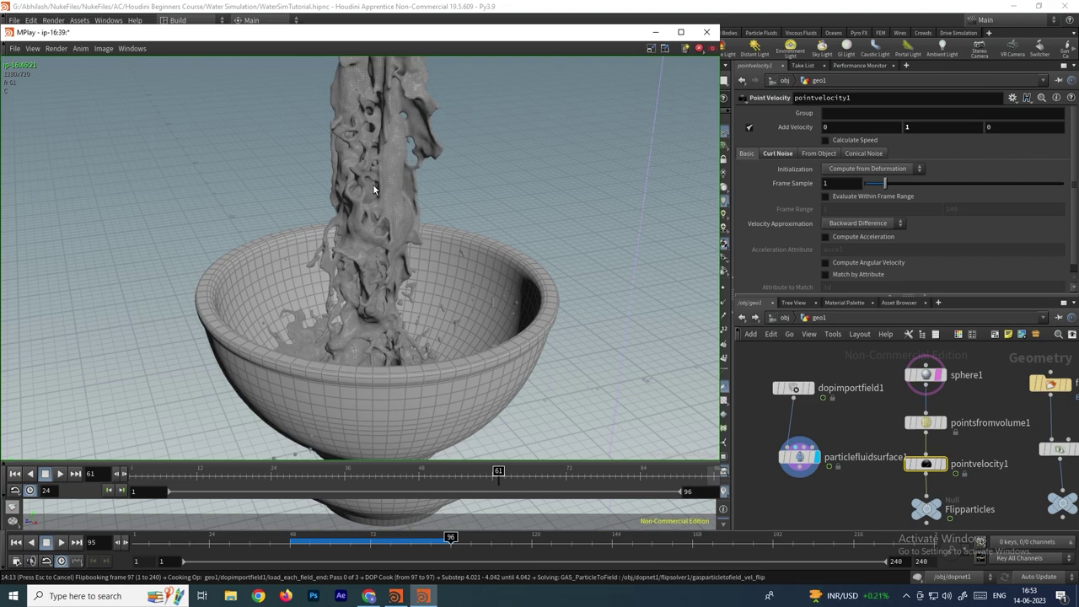
Set pointvelocity1's Curl Noise Scale to 0.1
{"action": "left_click", "coordinate": [931, 468]}
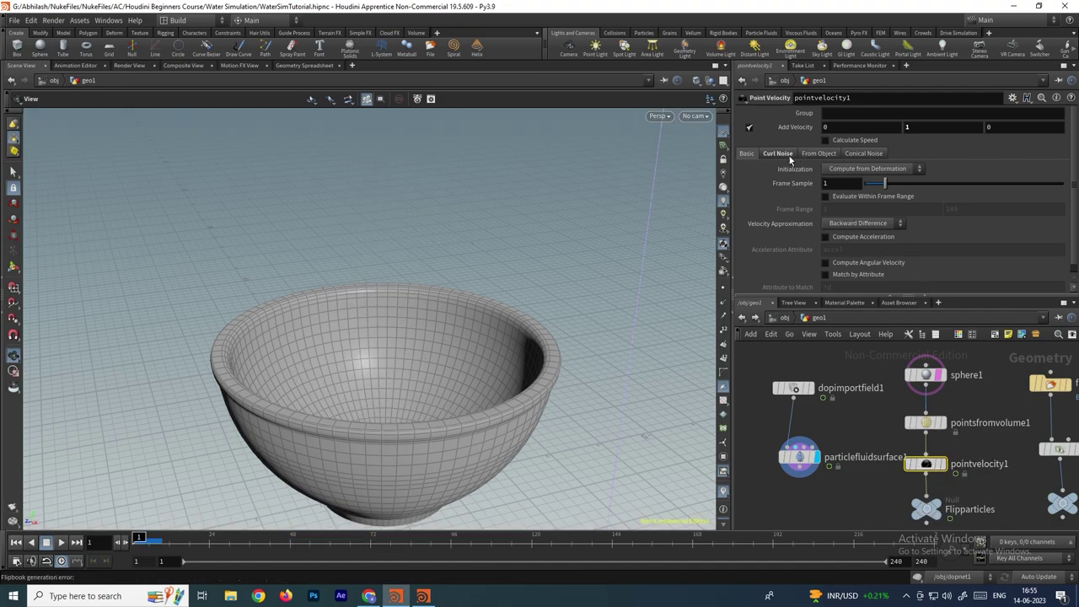
{"action": "left_click", "coordinate": [784, 154]}
{"action": "left_click_drag", "start_coordinate": [837, 192], "coordinate": [806, 192]}
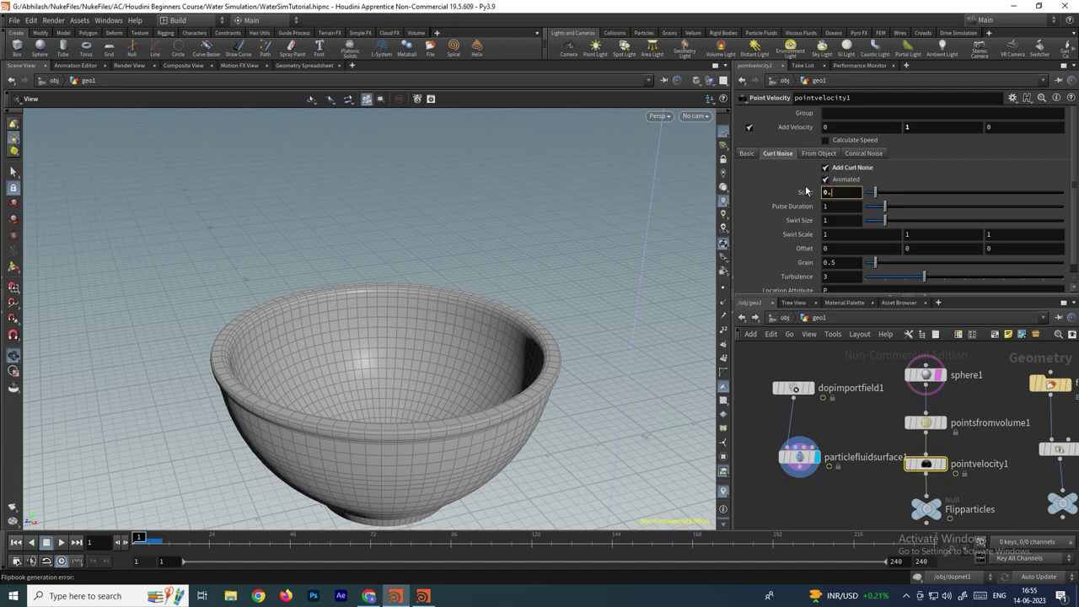
{"action": "type", "text": "0.1"}
{"action": "key", "text": "Return"}
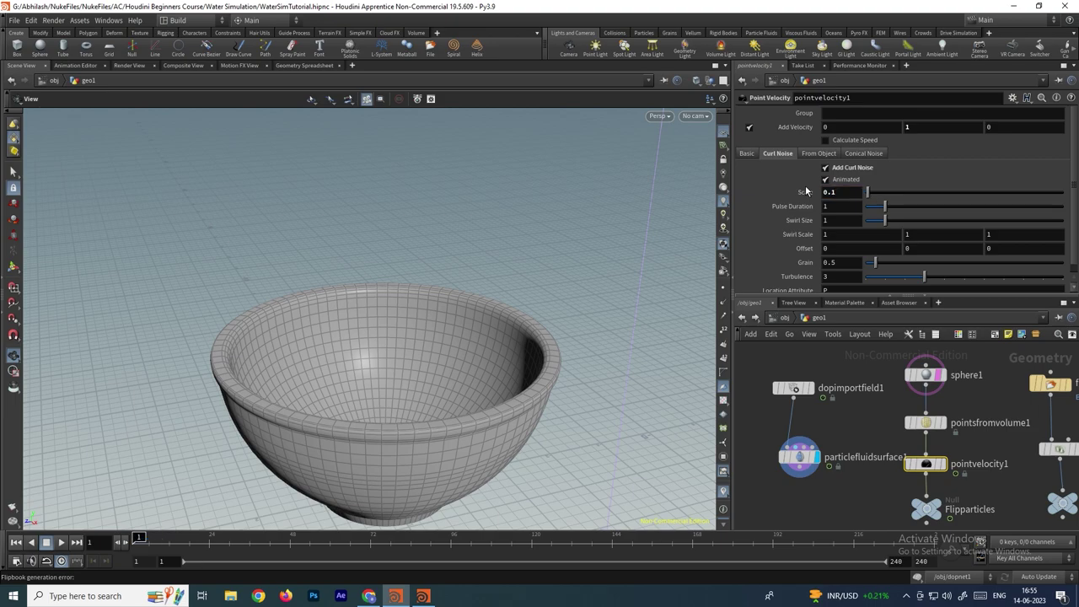